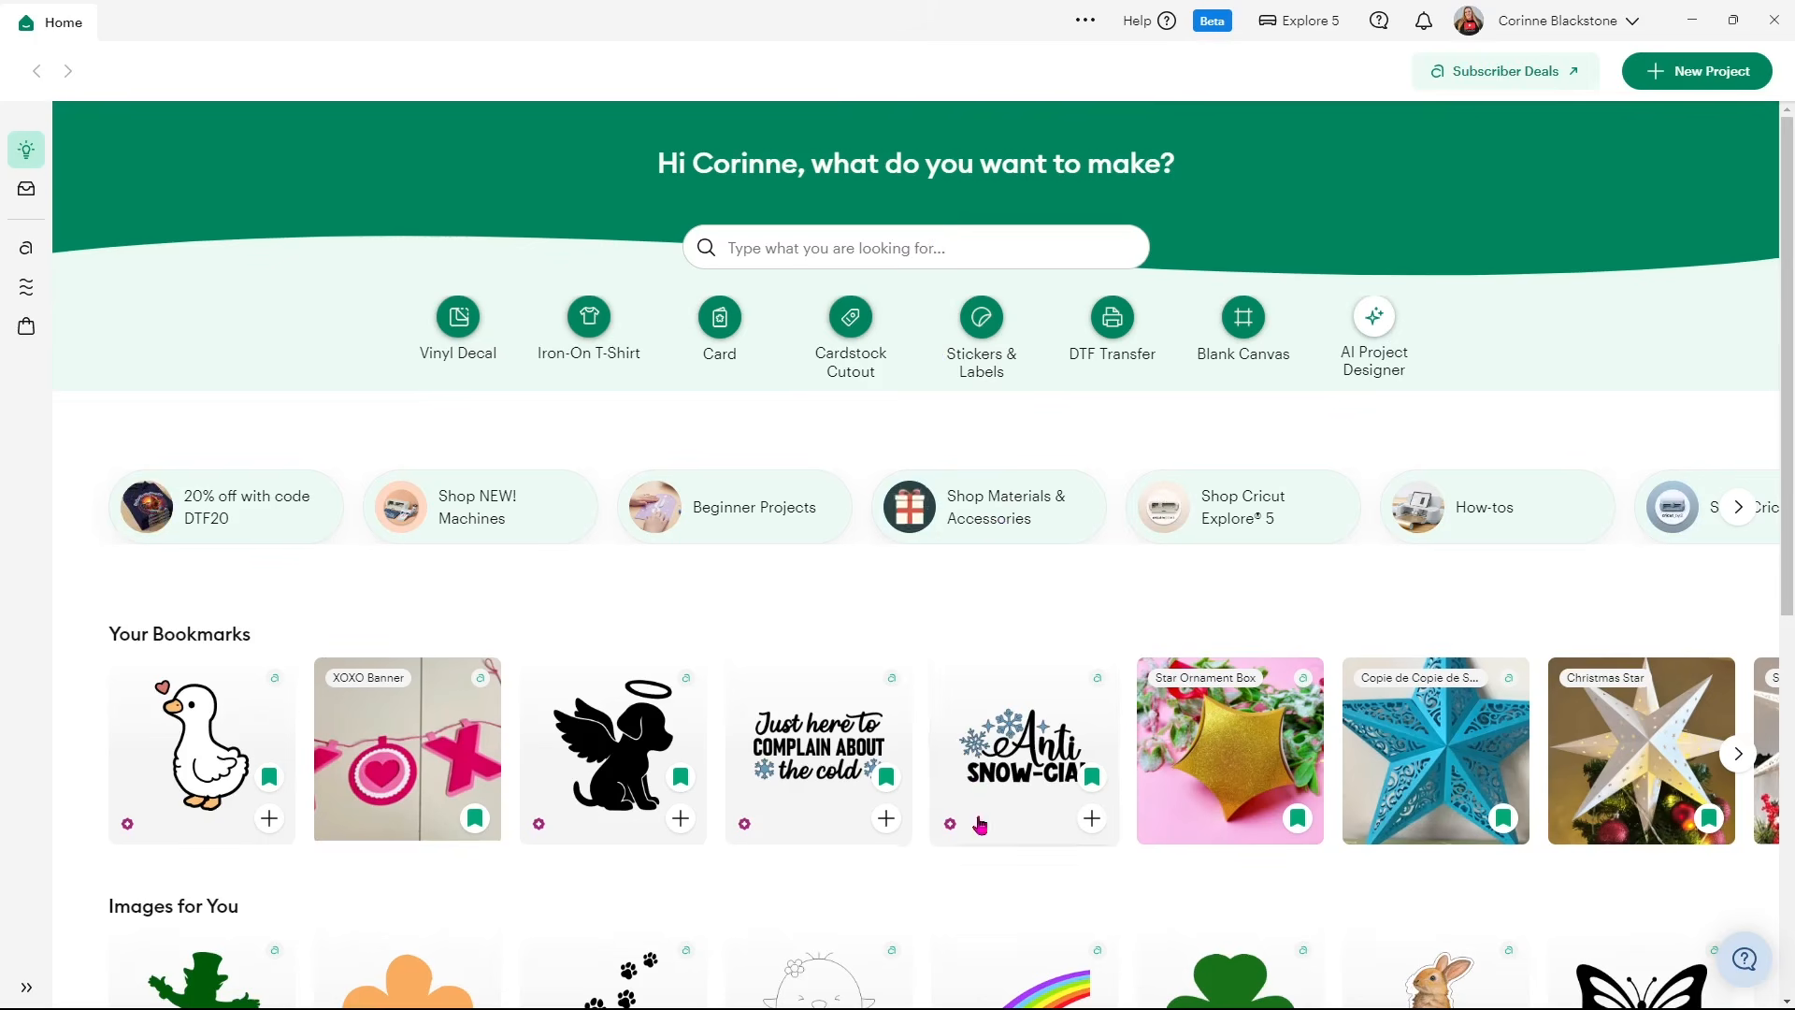
- In the second Design Space window, start a new blank Insert Card project at size R20, 4.25 in x 5.5 in
mouse_move(997, 1002)
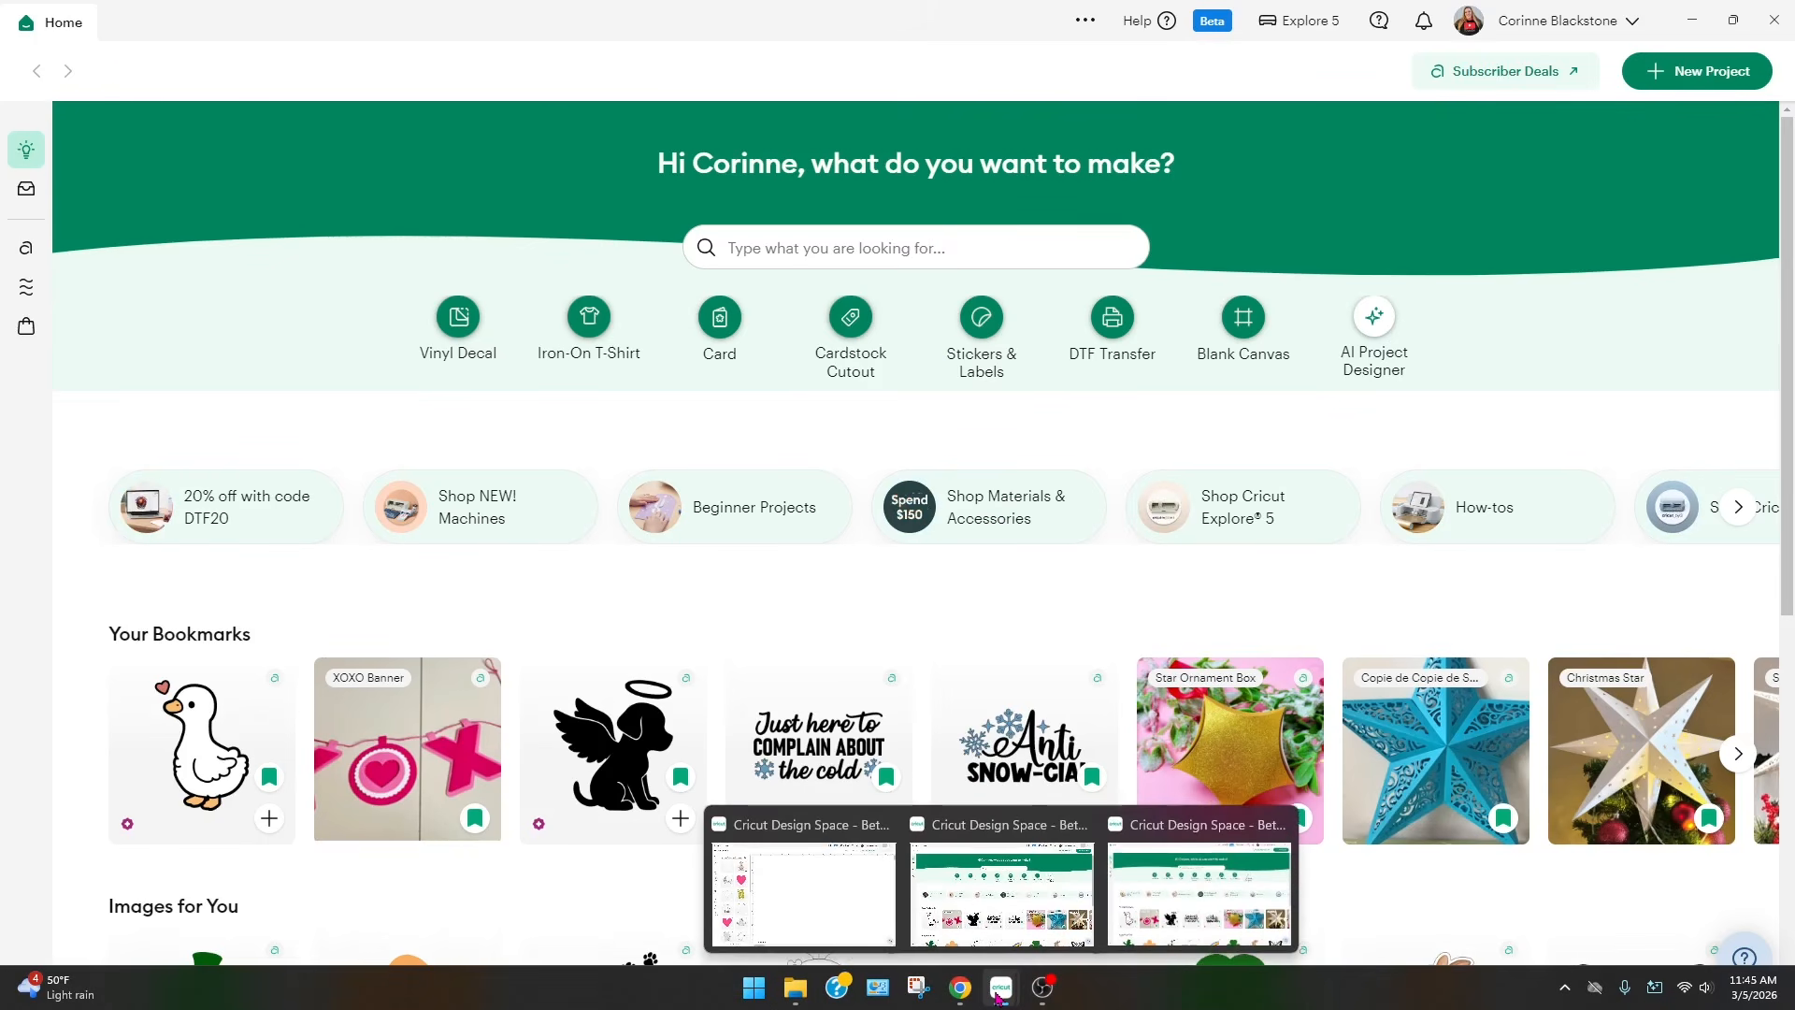
mouse_move(844, 893)
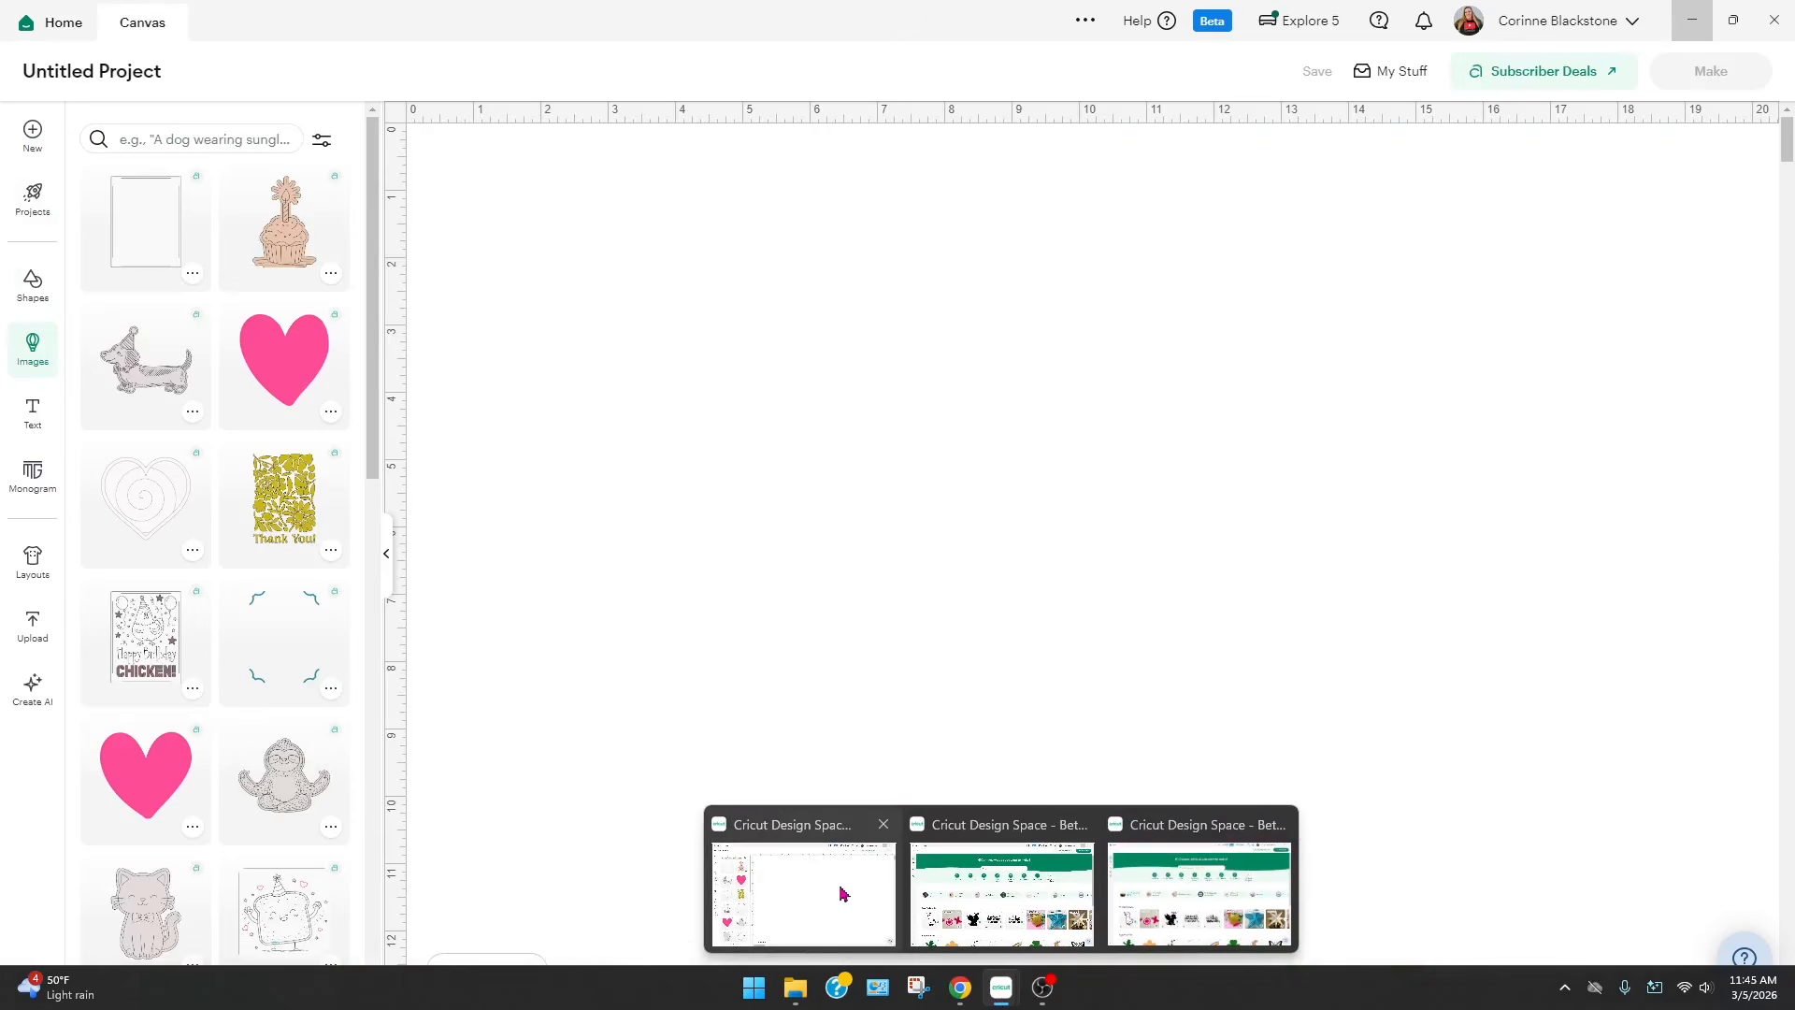
mouse_move(979, 867)
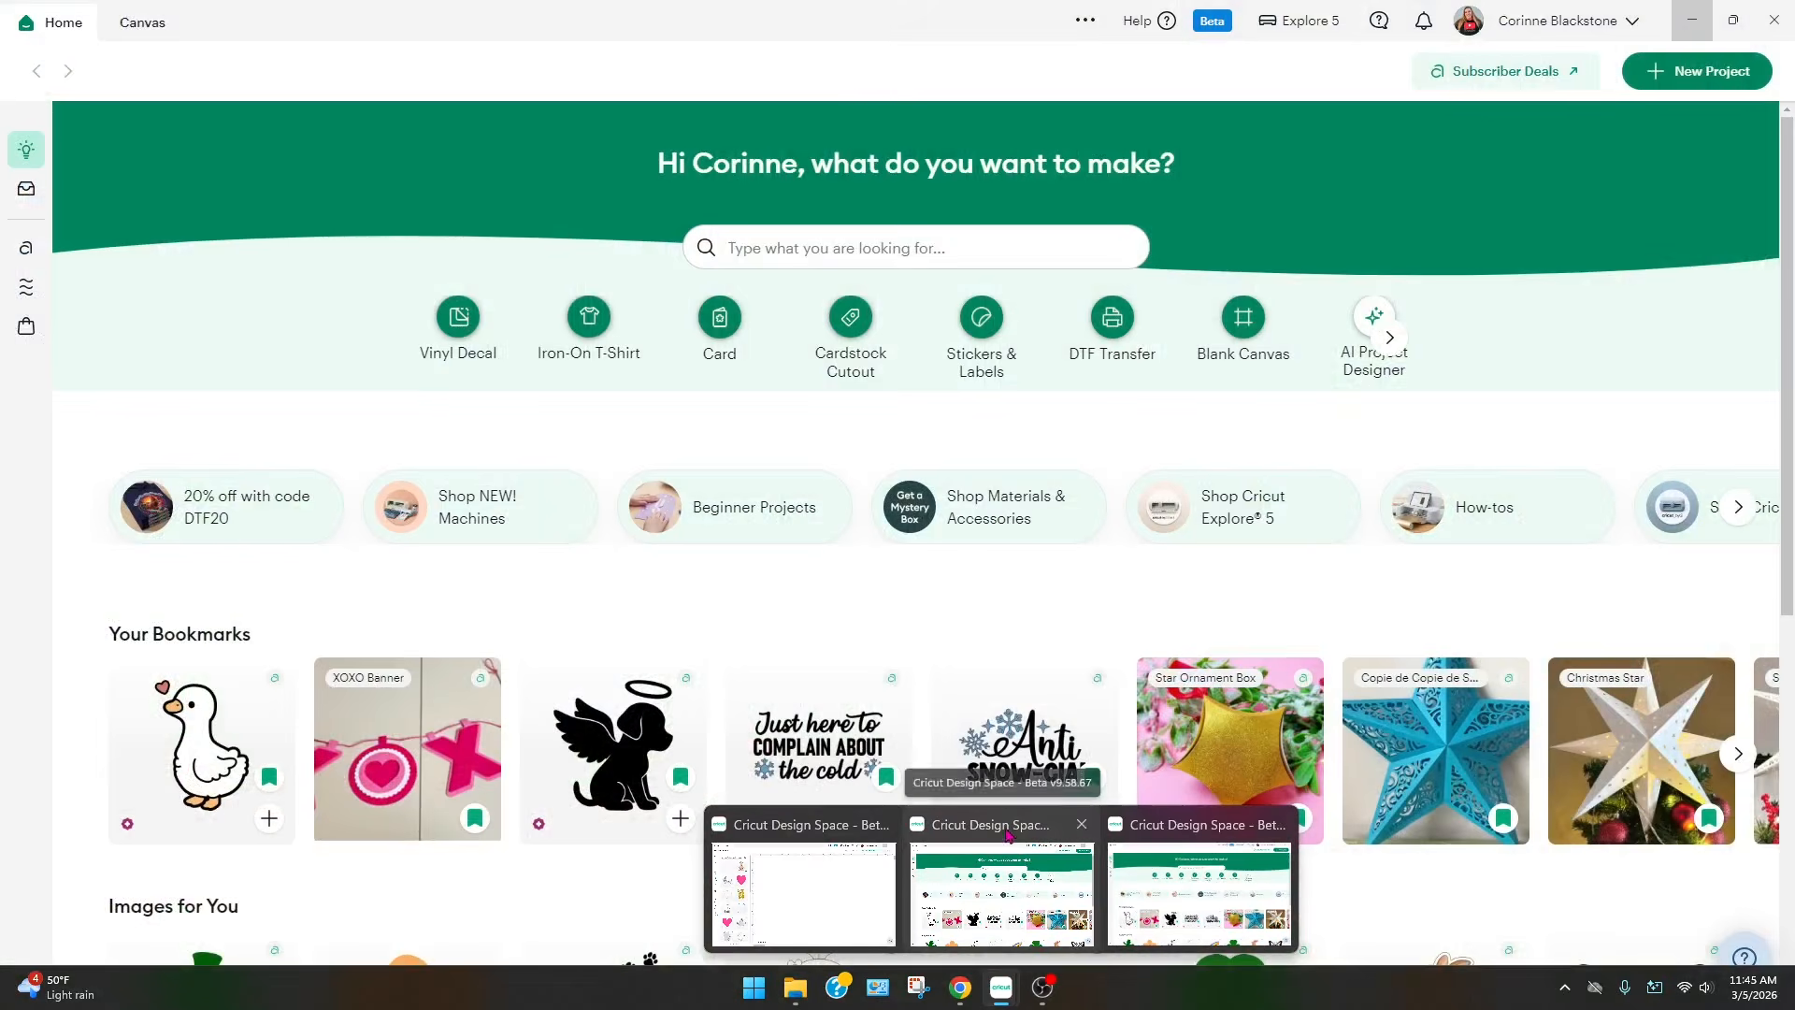
click(1009, 835)
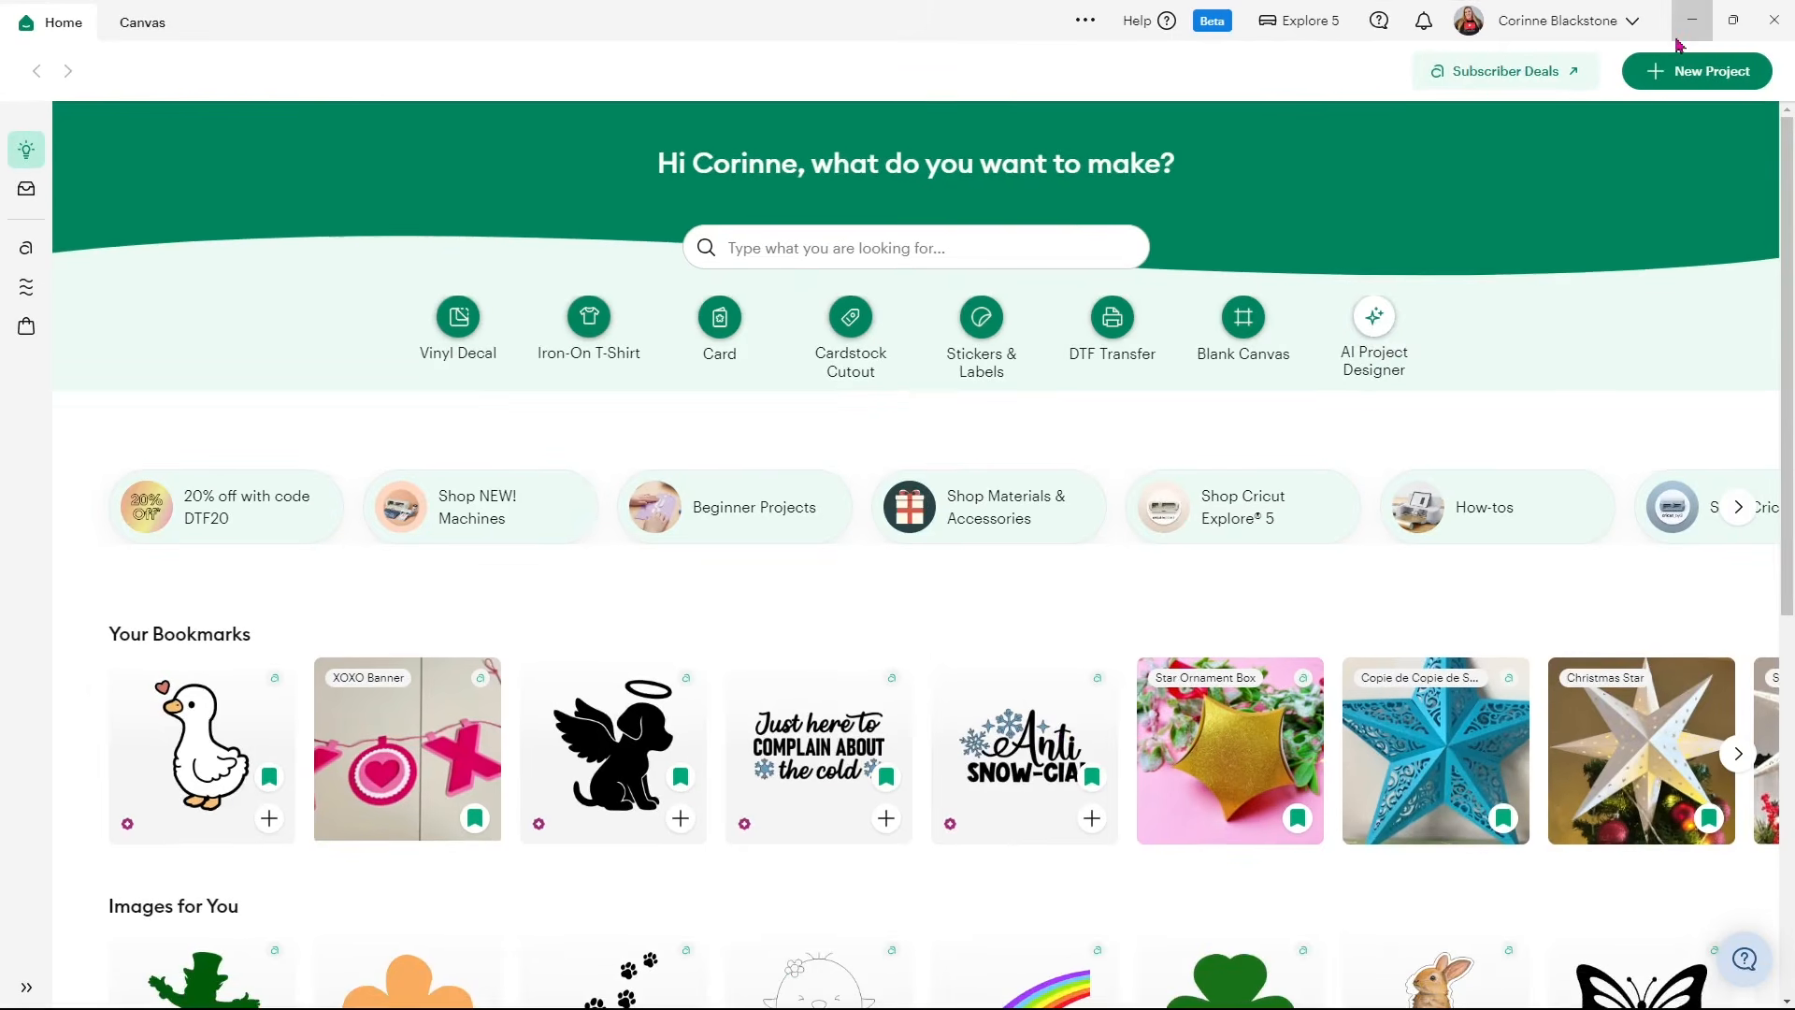
click(1698, 71)
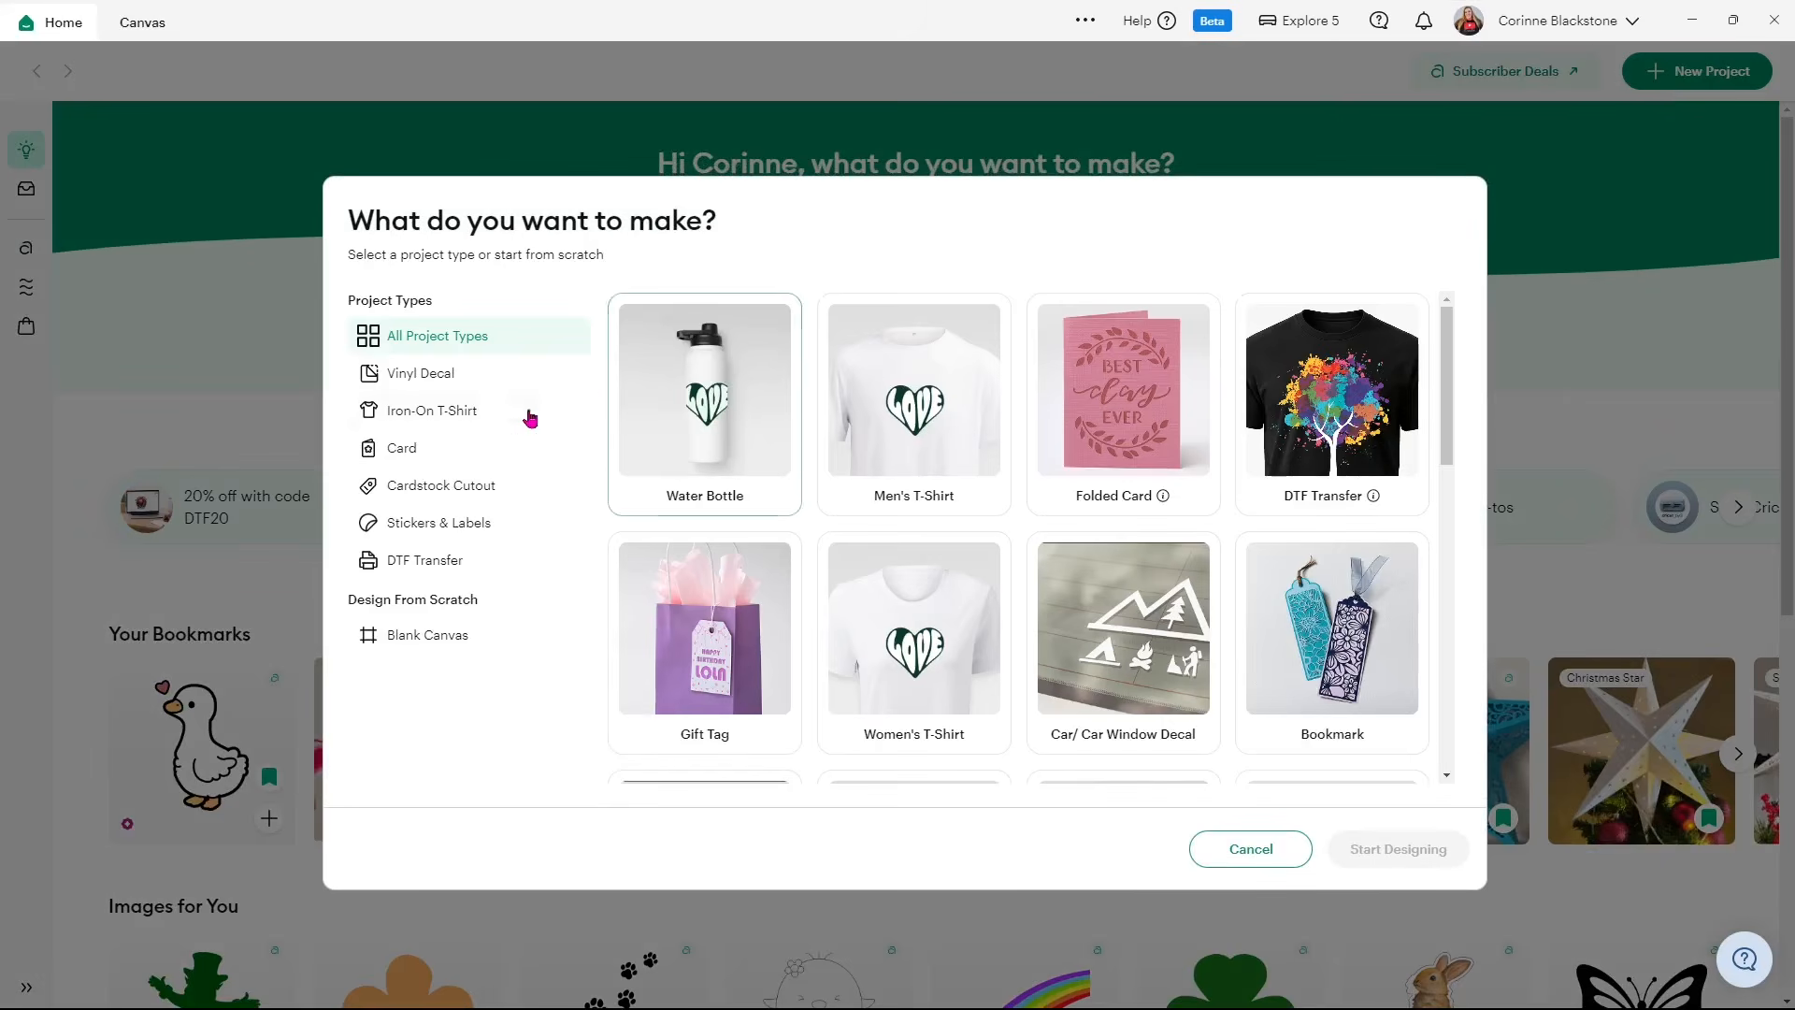
click(407, 461)
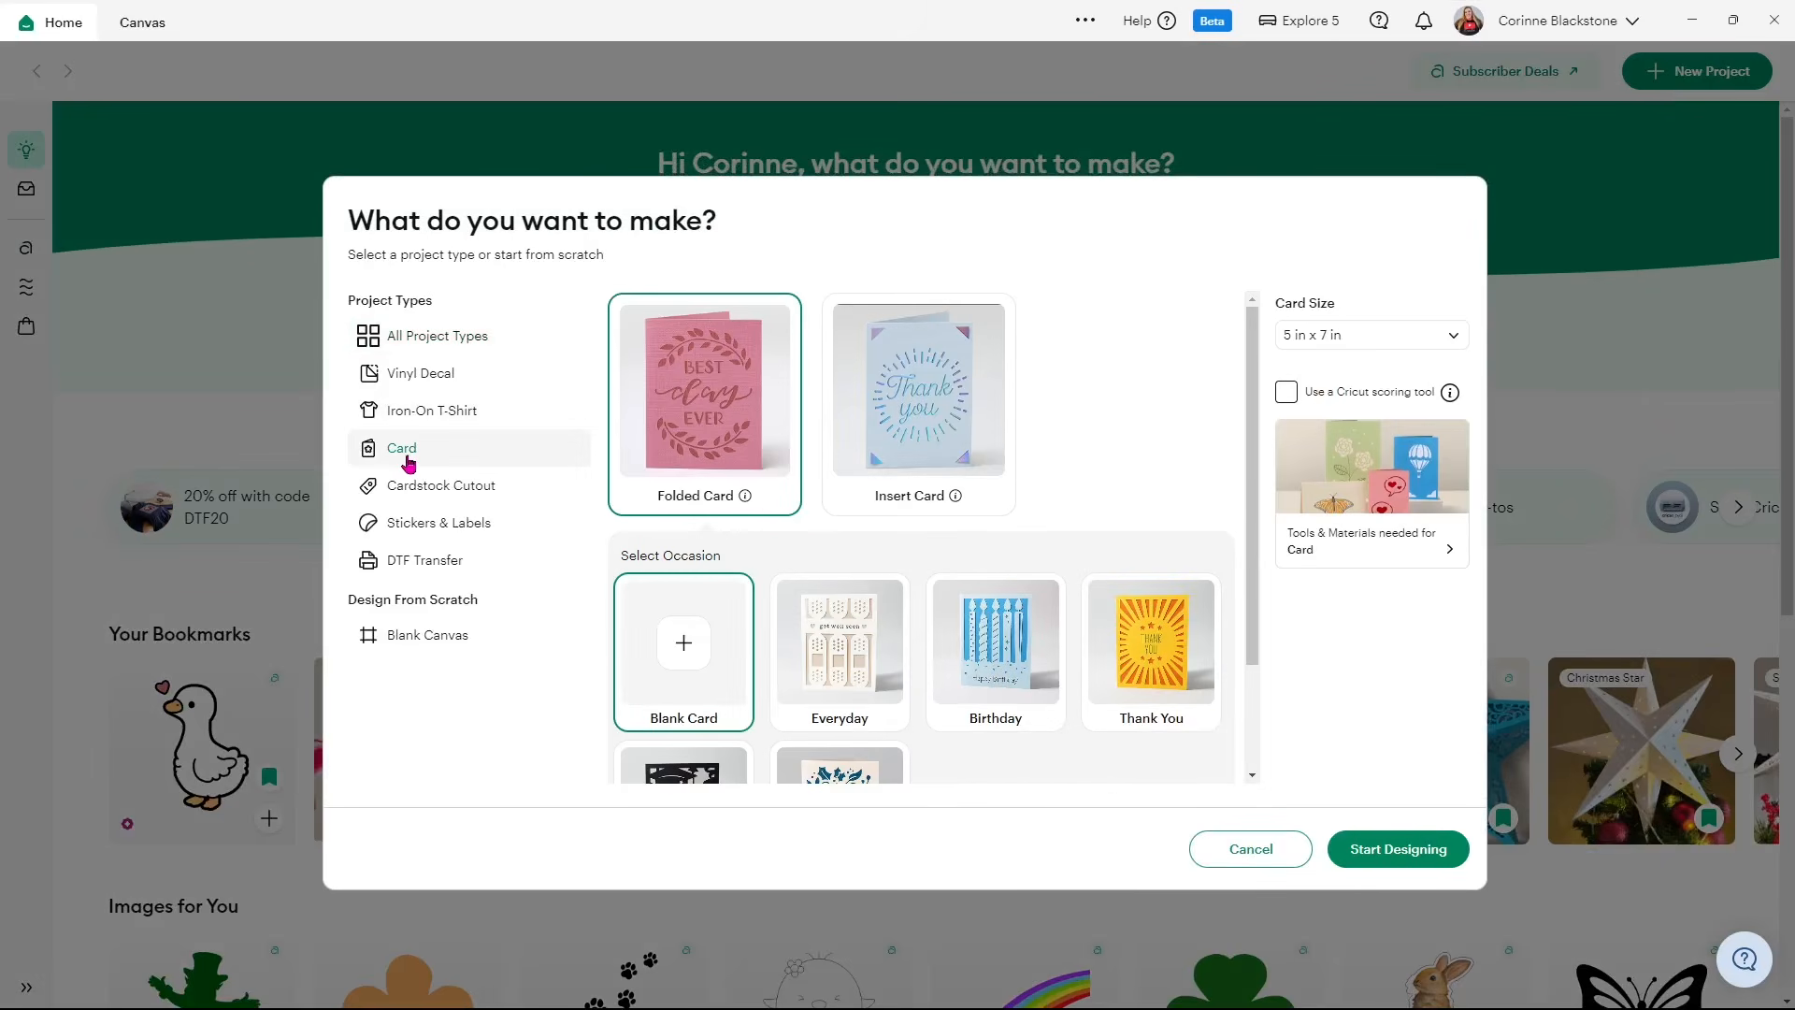
click(936, 417)
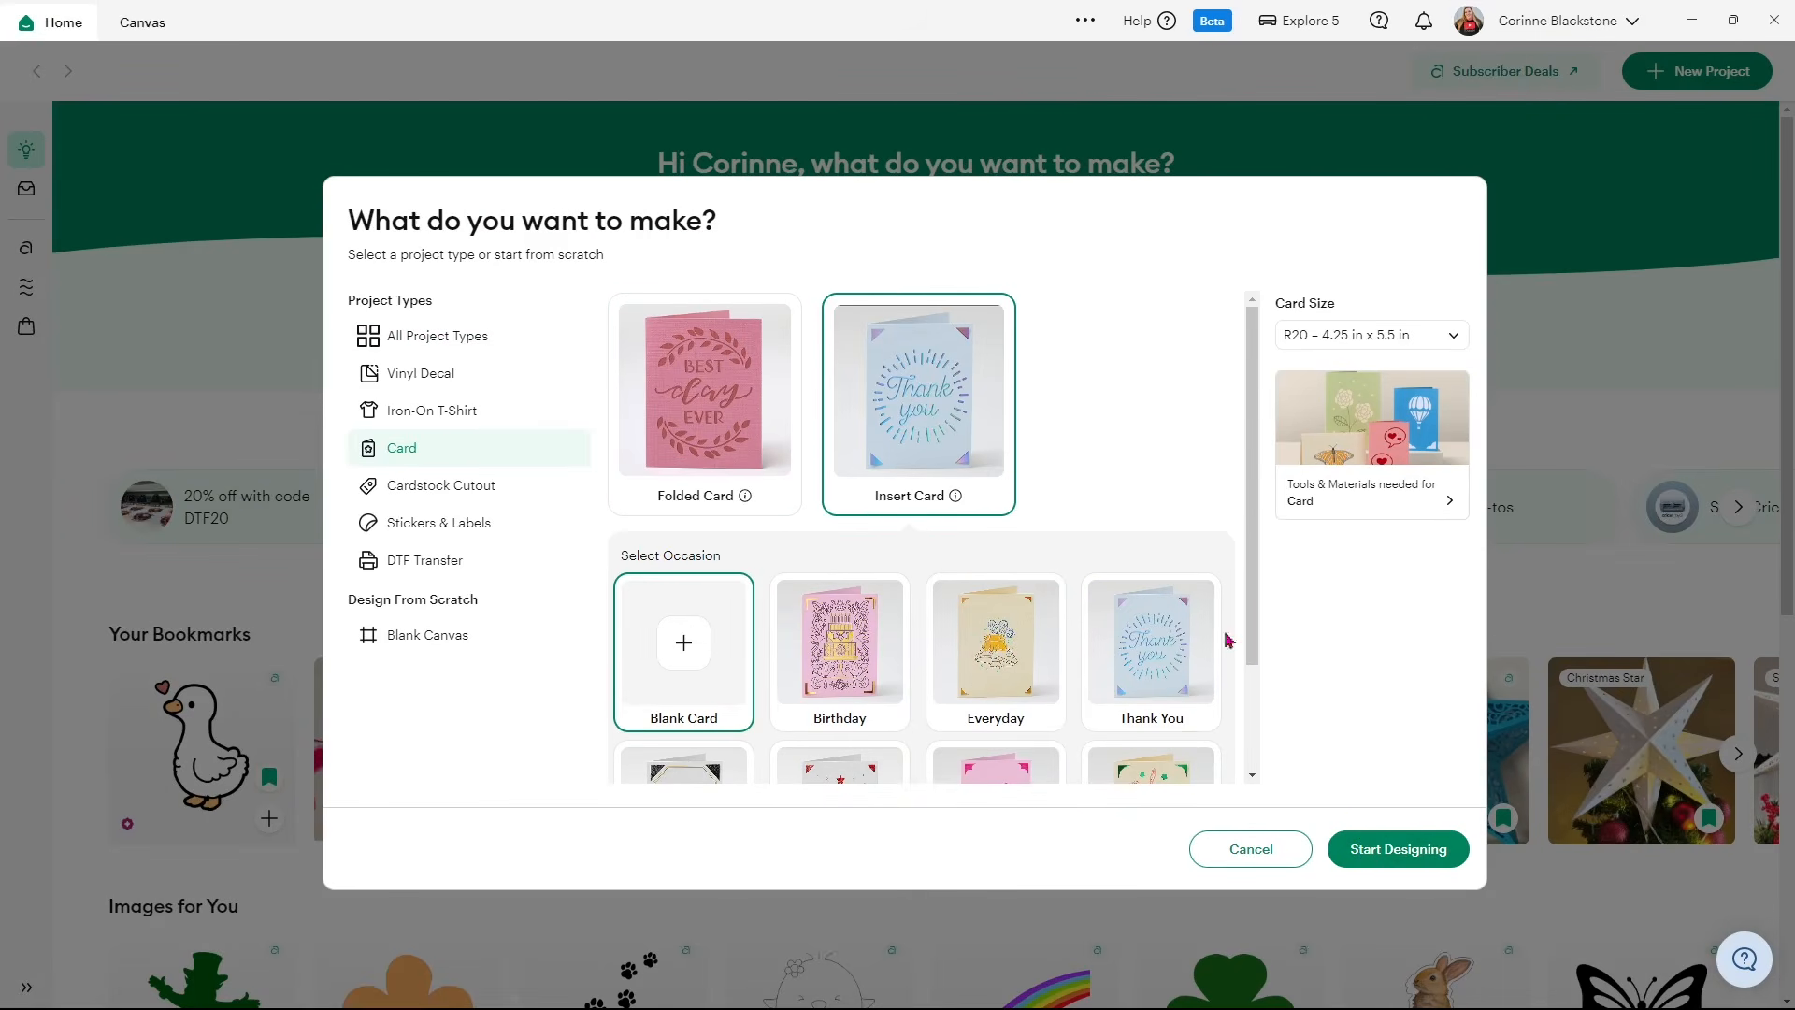
scroll(1182, 570, down, 2)
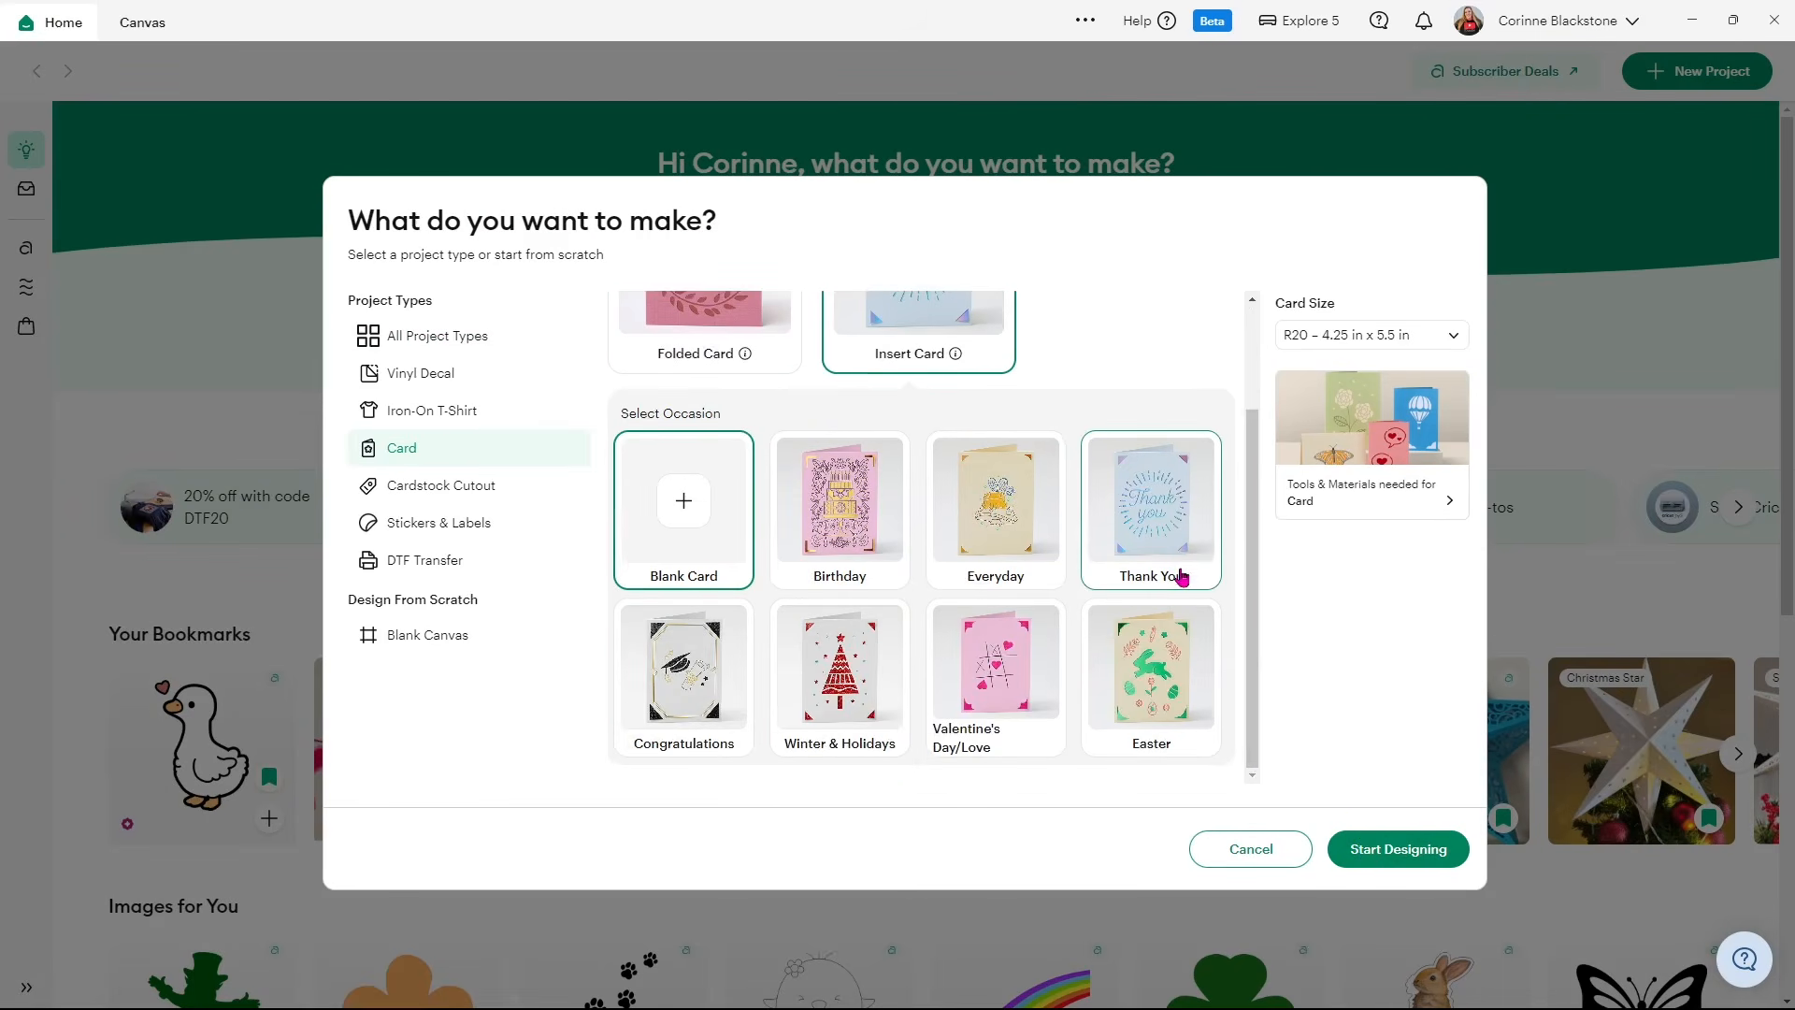
click(1380, 847)
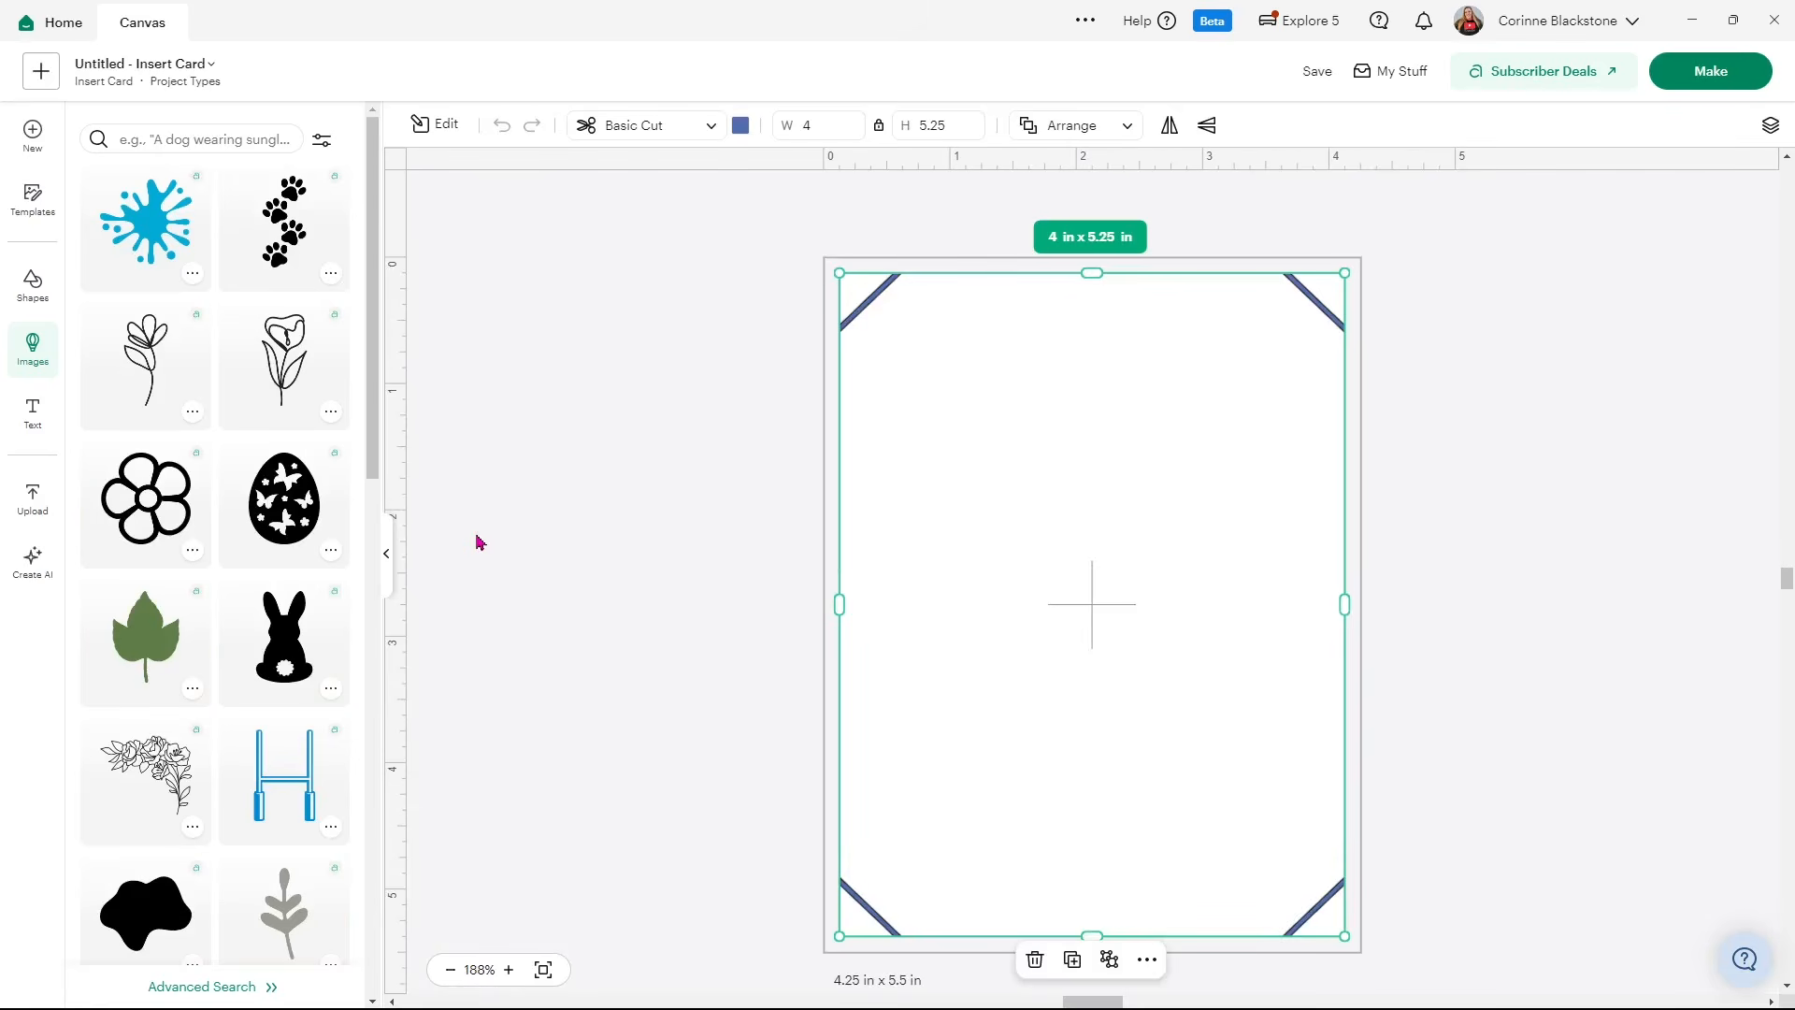
- Apply the "The dog says..." birthday template with the dog on a sofa to the blank insert card
click(37, 196)
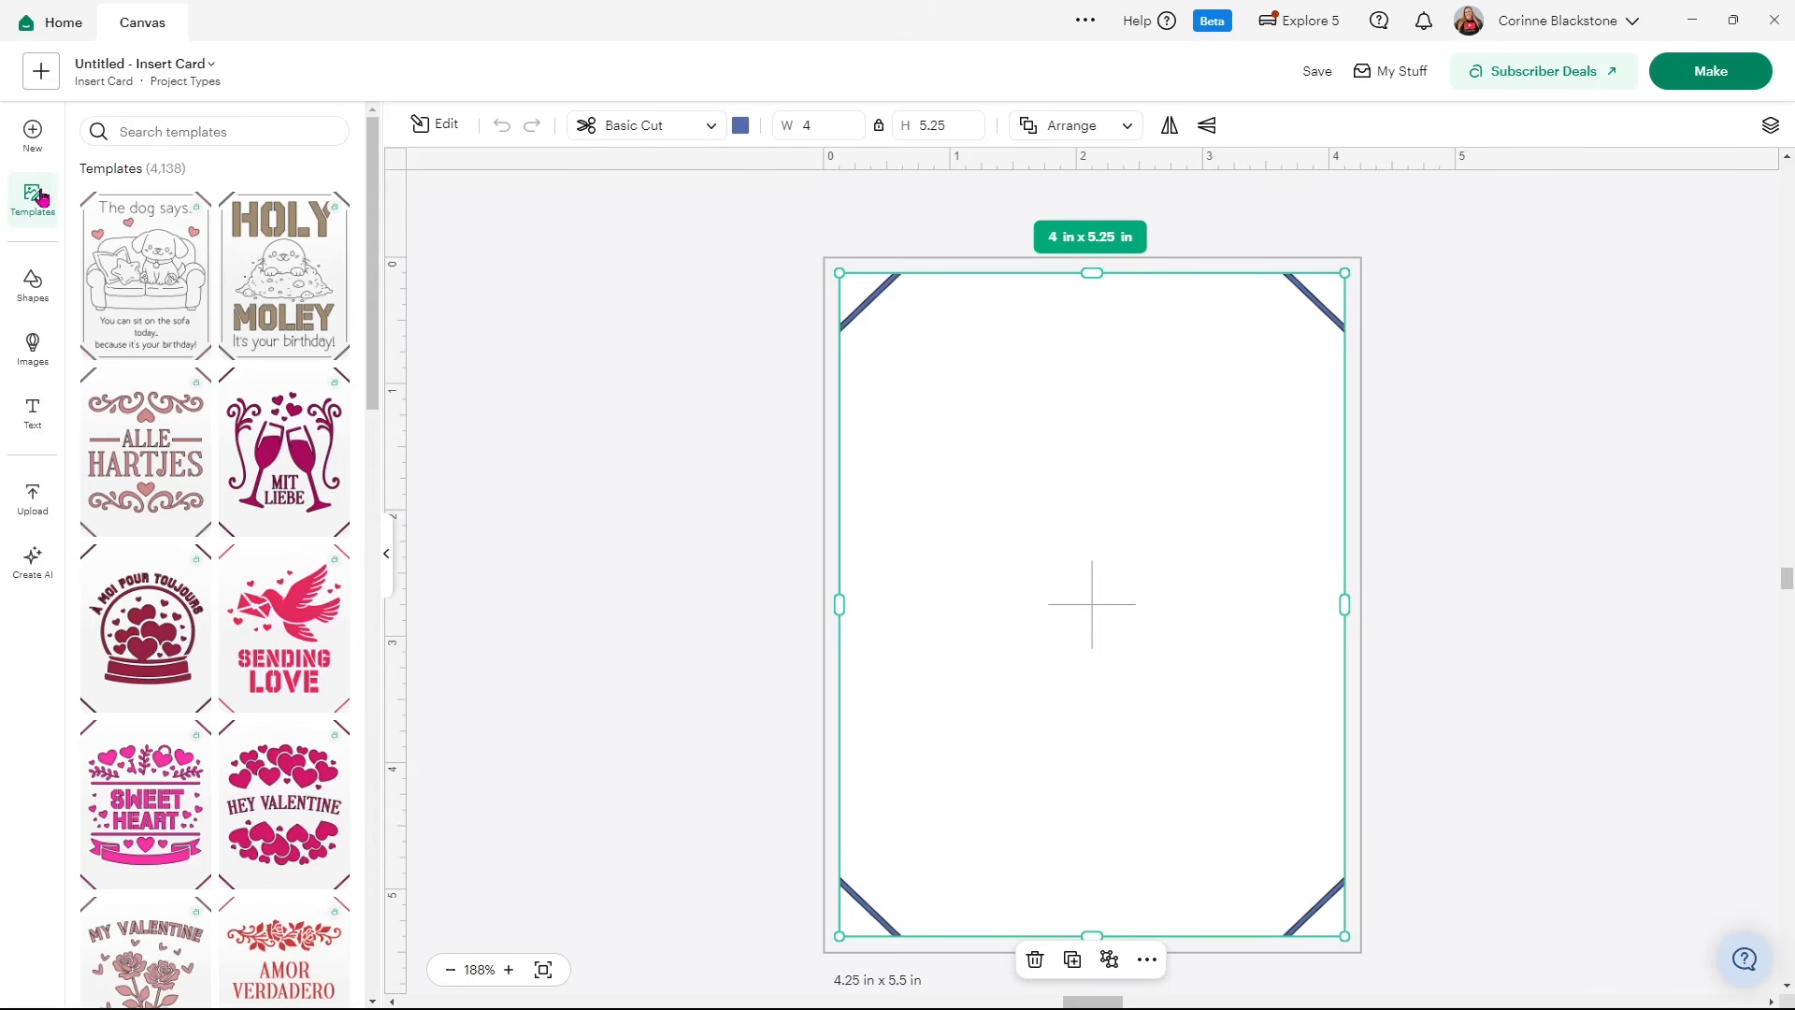
click(162, 293)
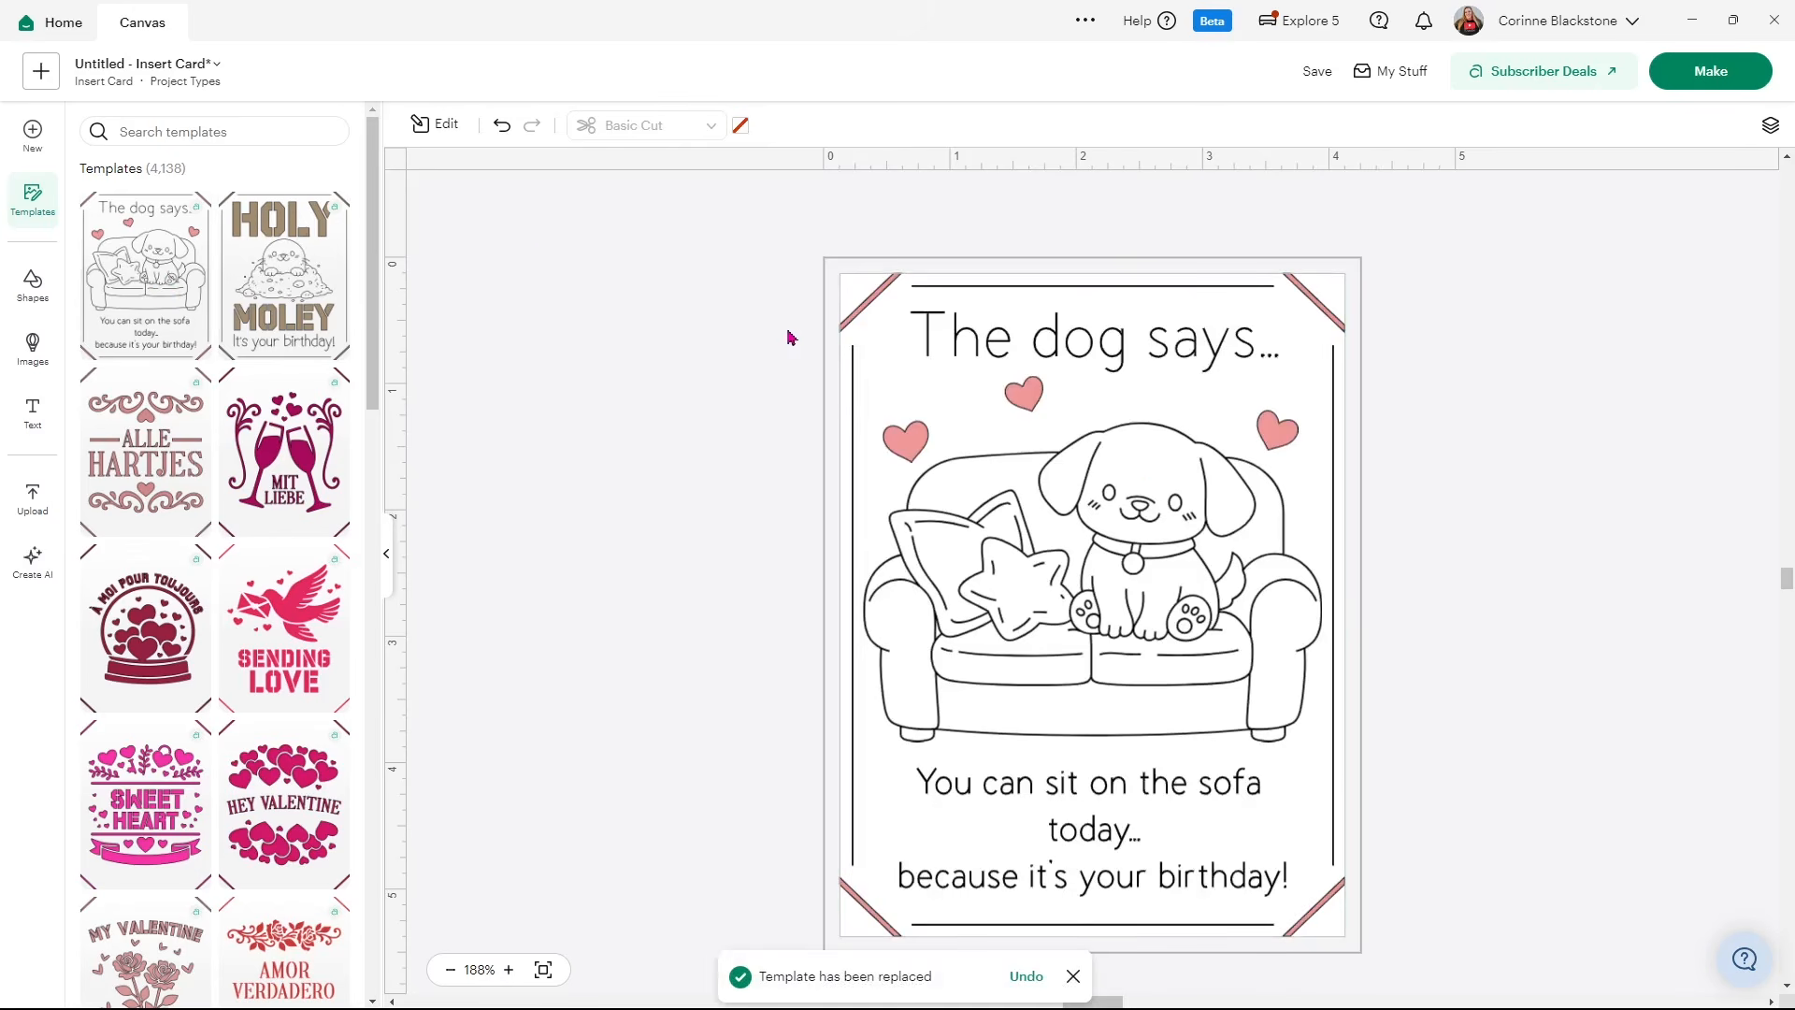
scroll(1534, 448, down, 3)
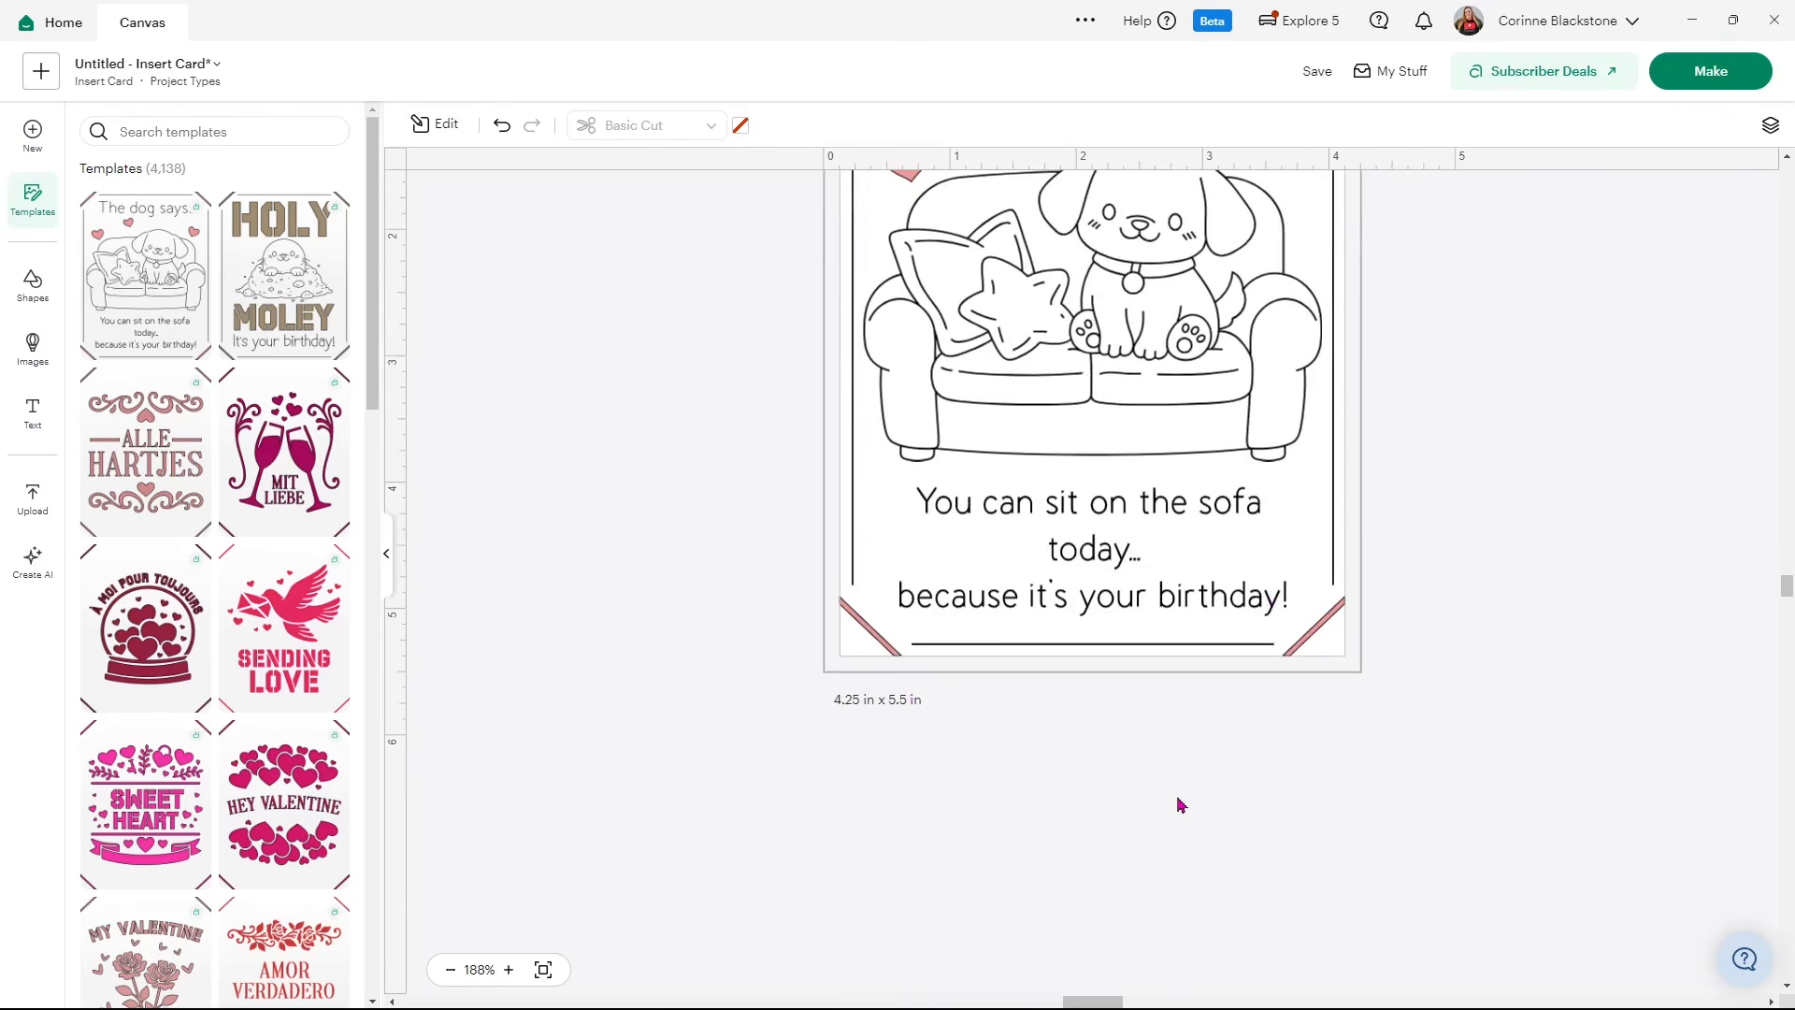
click(543, 973)
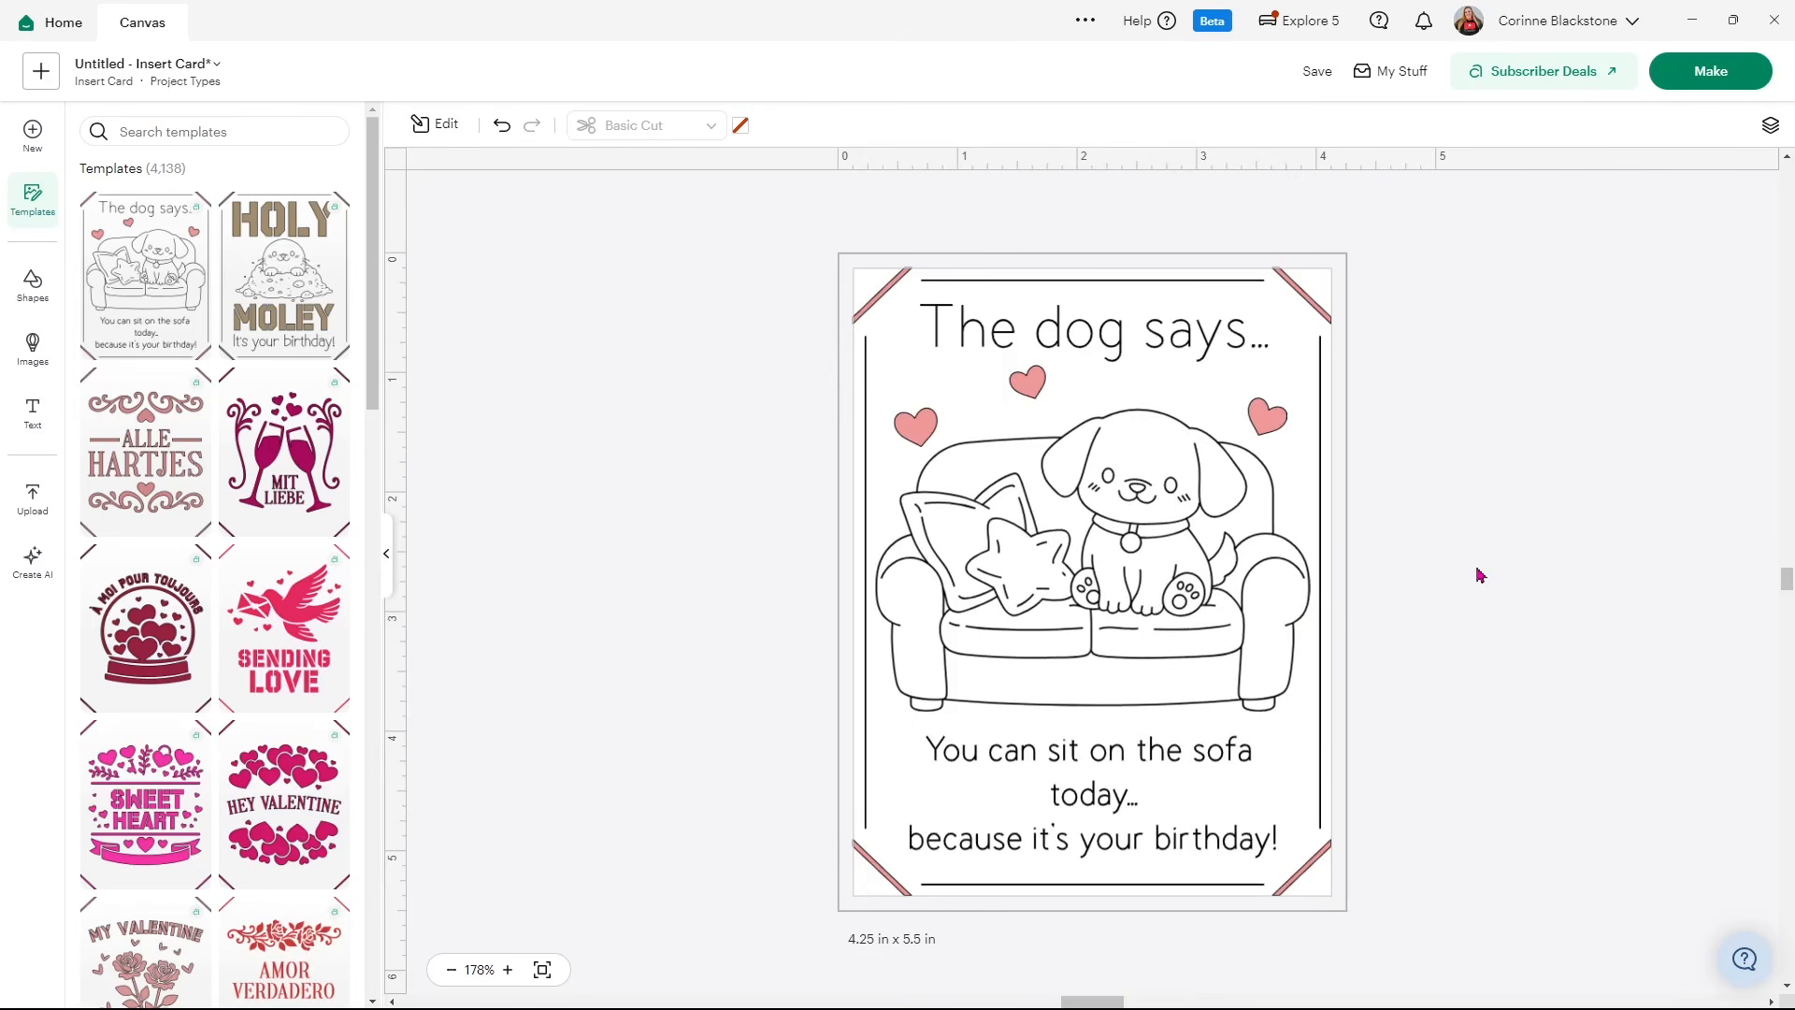
- Copy the entire dog card design and paste it onto the empty Untitled Project canvas in the other Design Space window
drag(696, 198, 1501, 935)
right_click(1244, 513)
click(1303, 631)
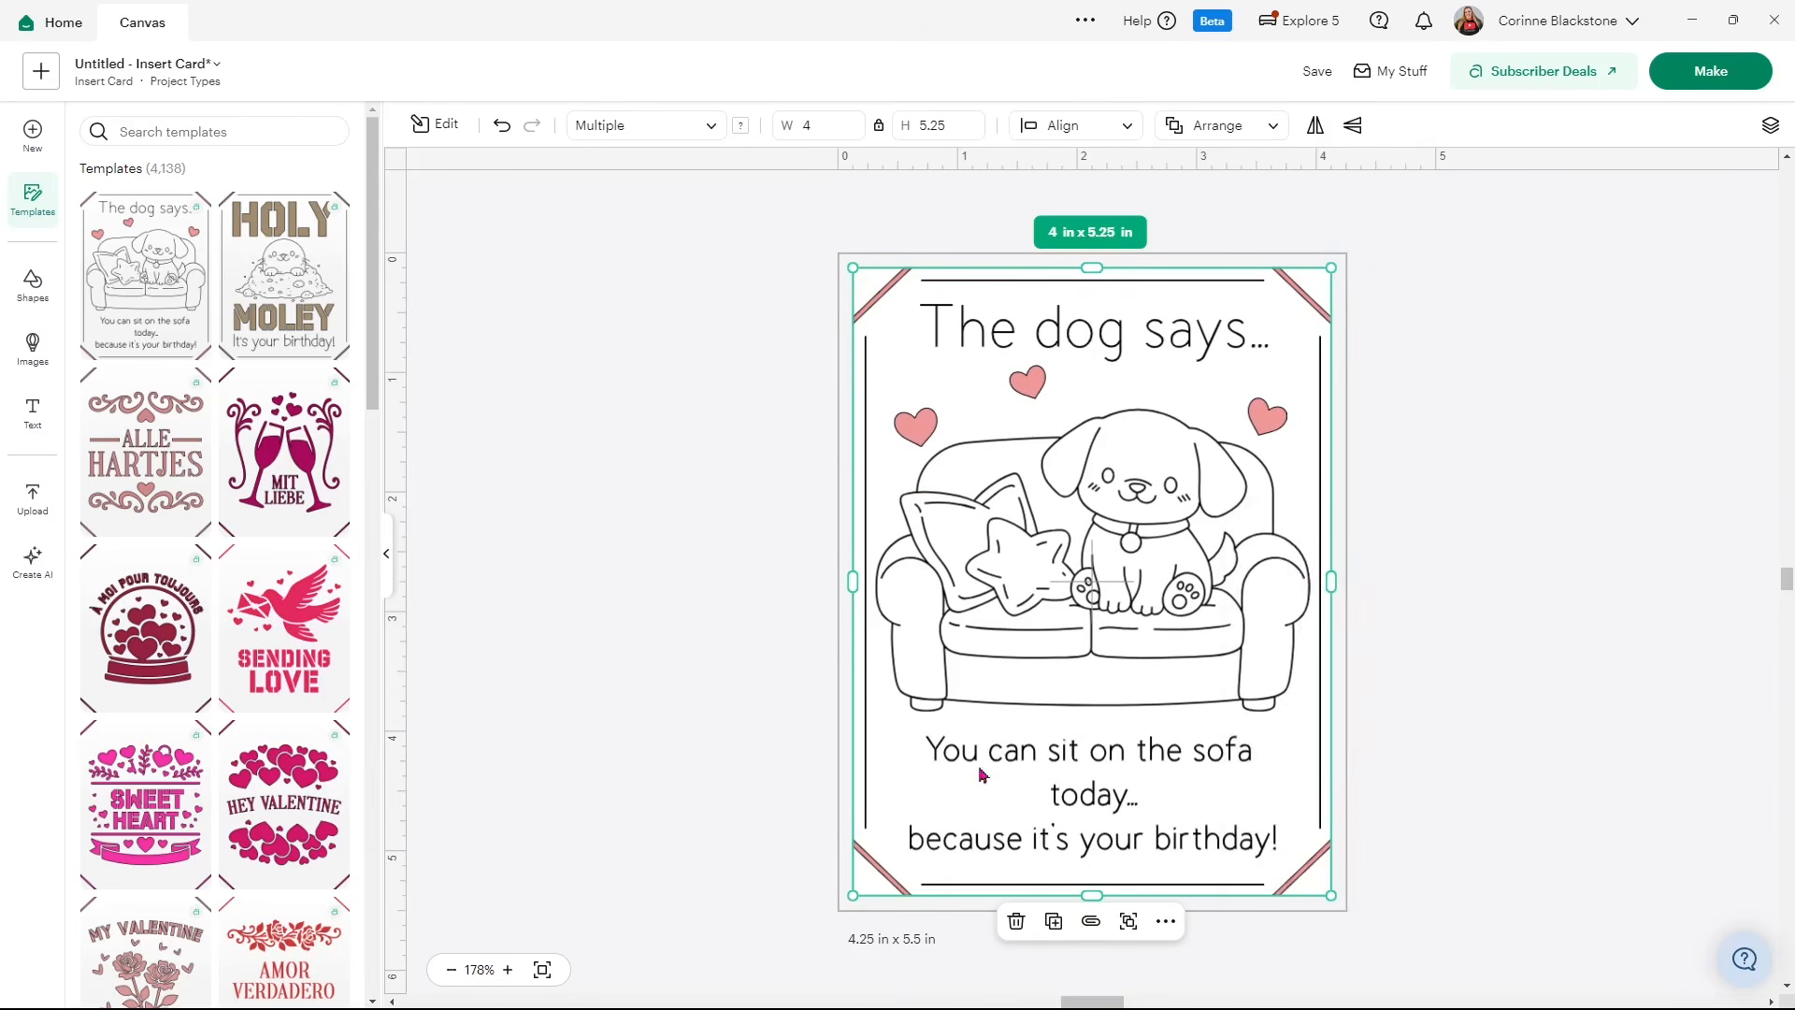
mouse_move(928, 999)
mouse_move(993, 997)
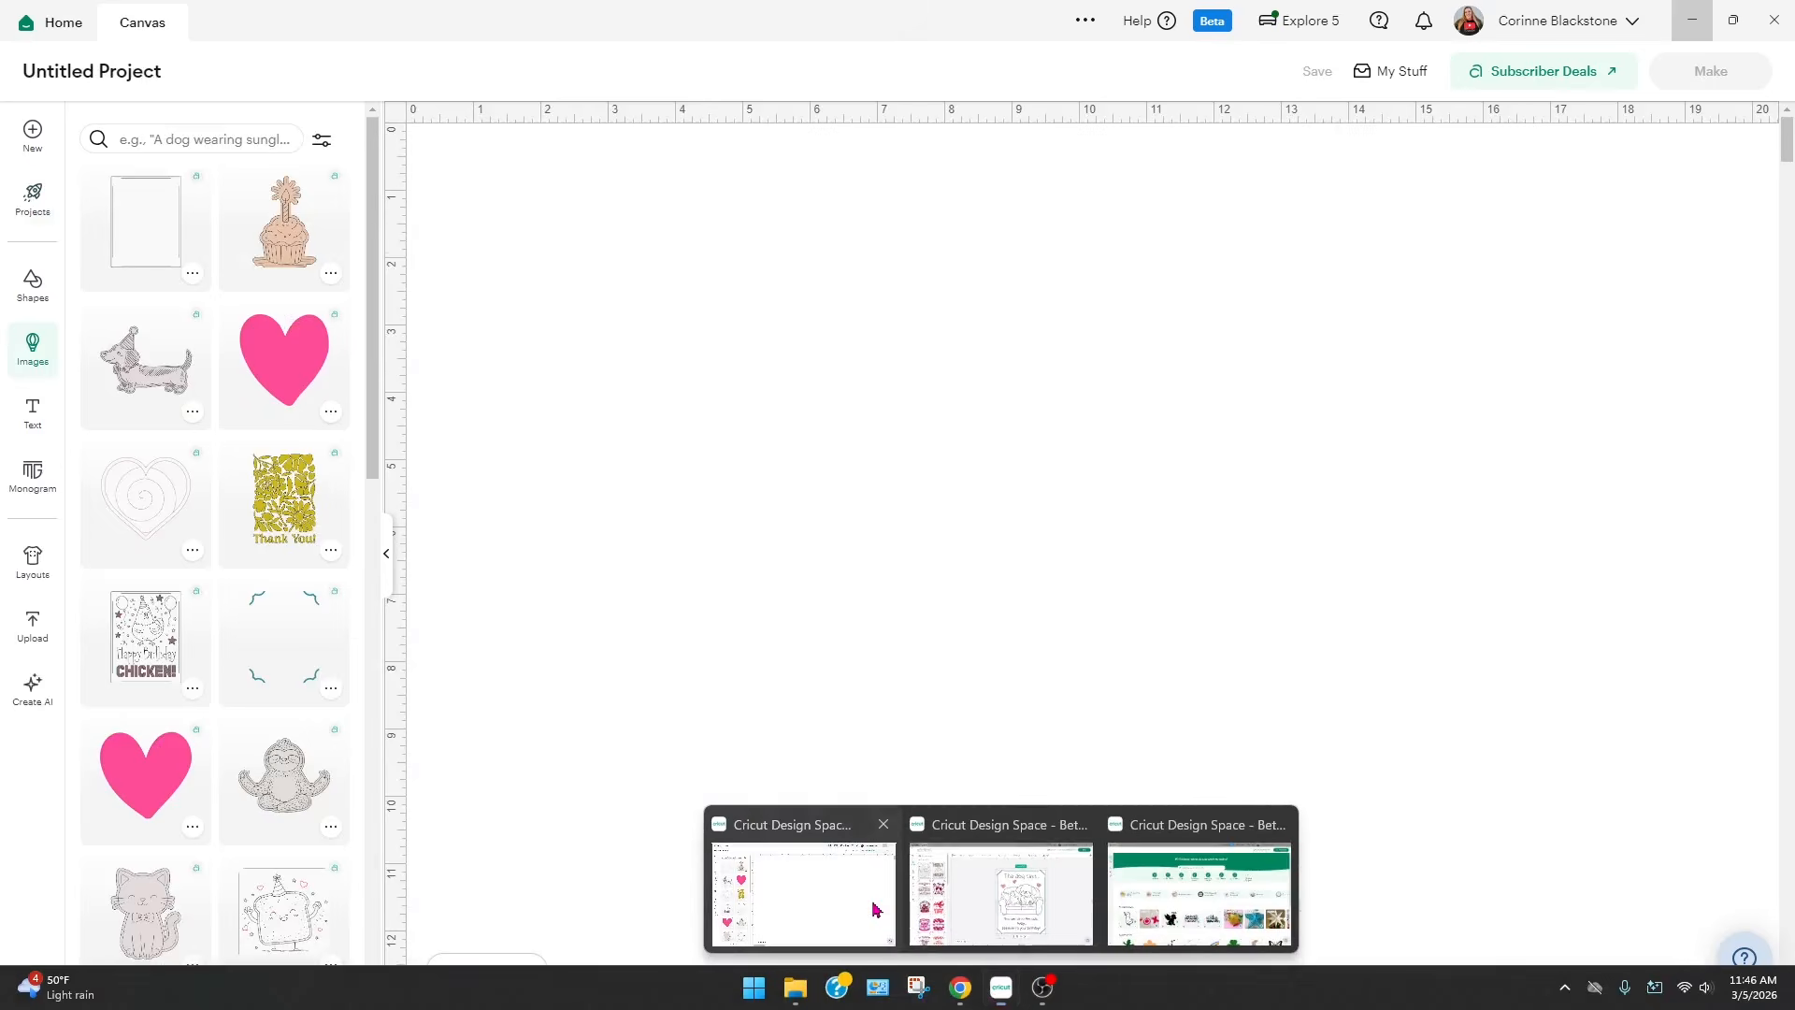
click(874, 911)
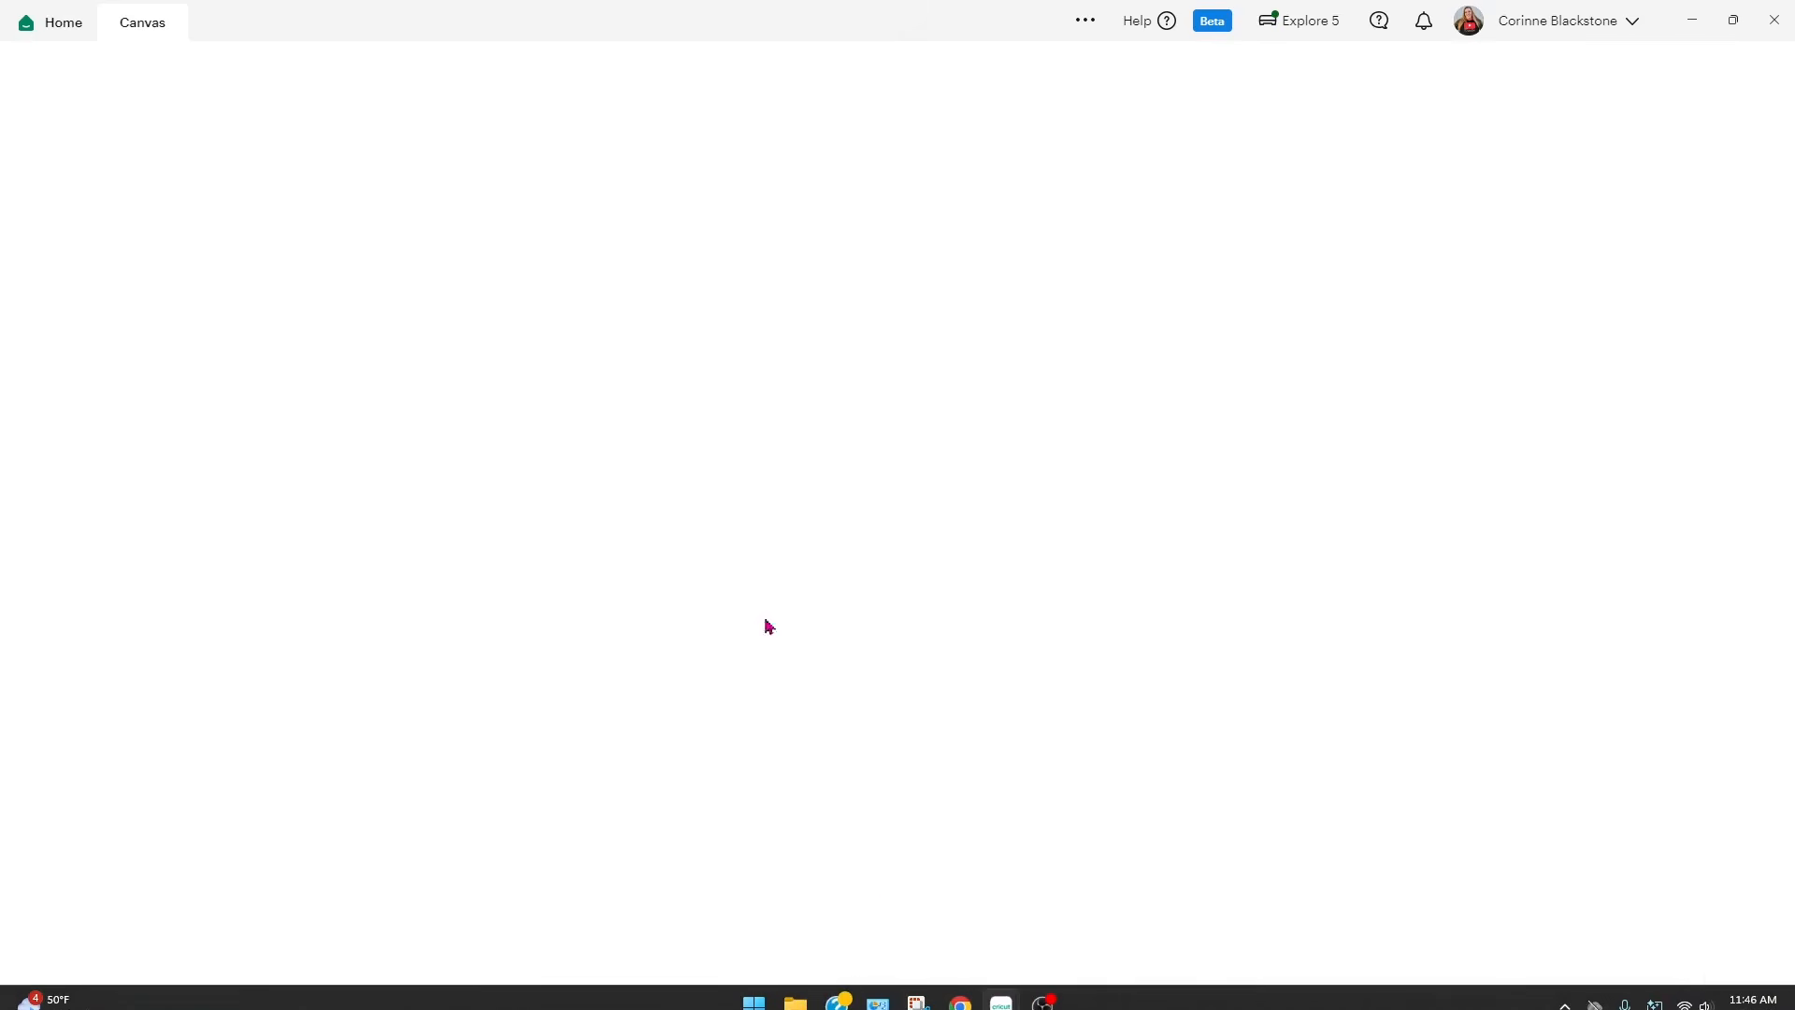
right_click(652, 452)
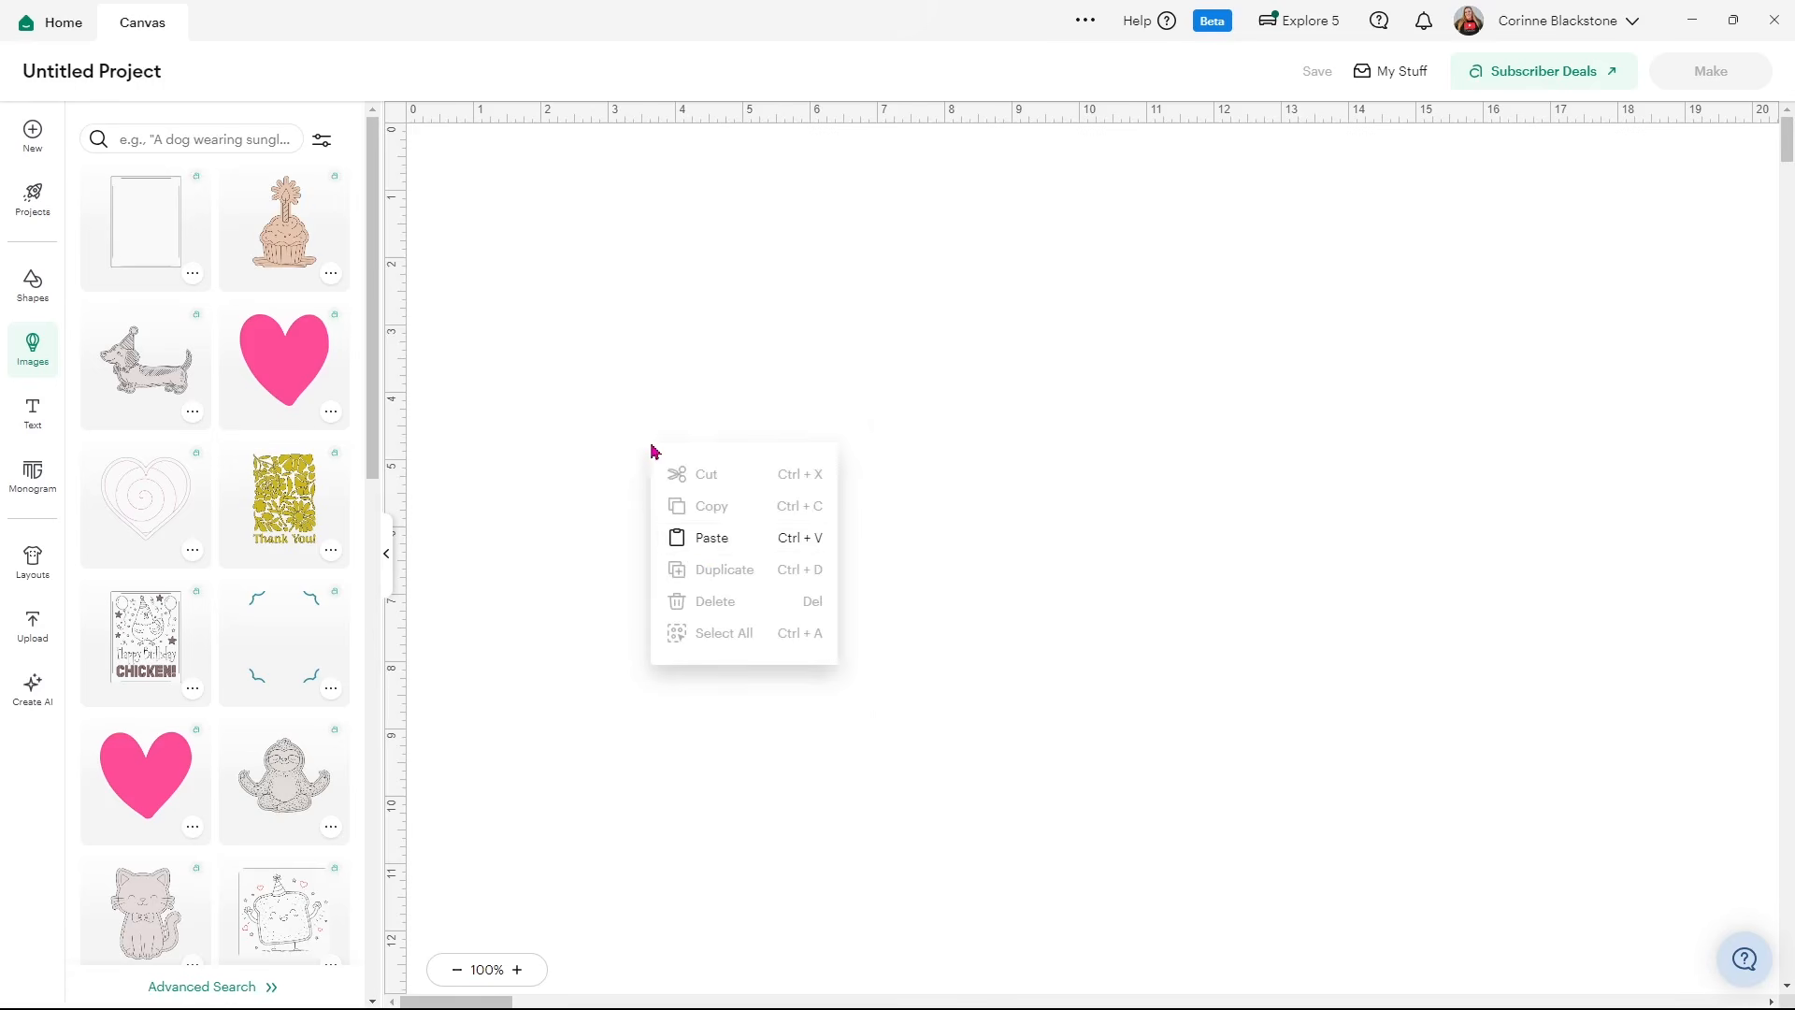
click(705, 538)
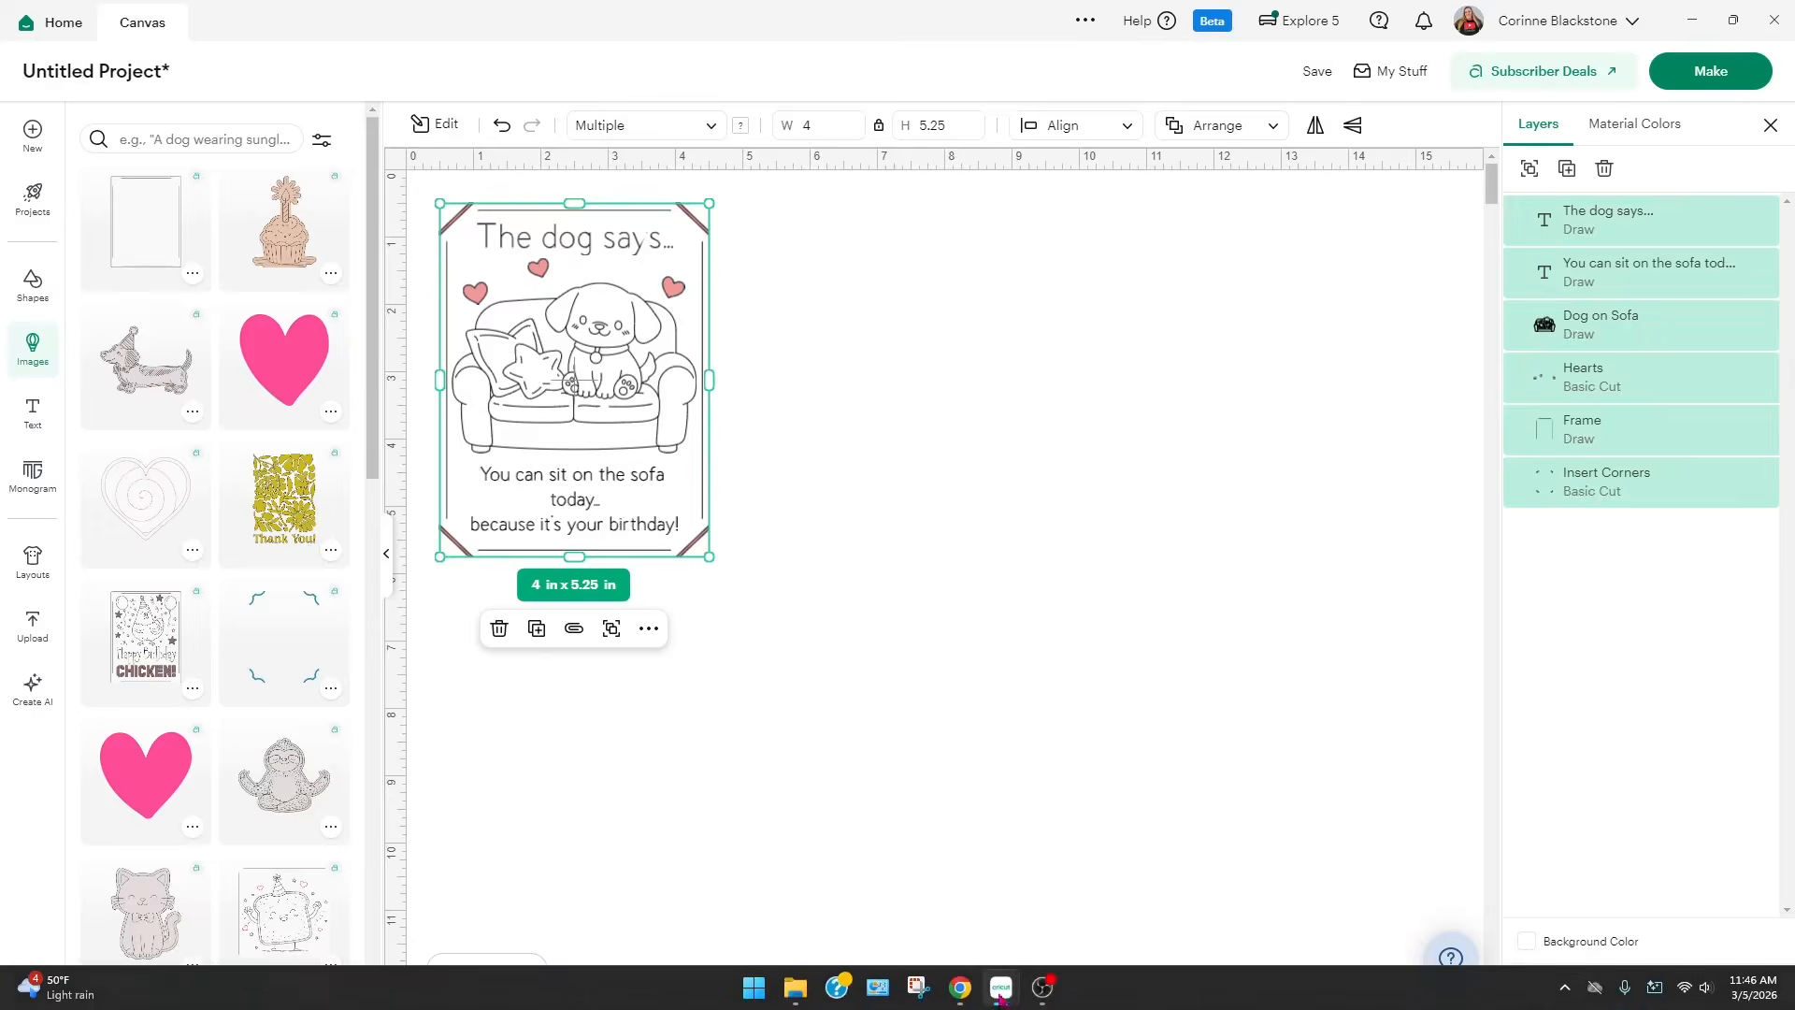
- In the third Design Space window, start another new project as a blank Insert Card, 4.25 in x 5.5 in
mouse_move(1000, 999)
click(1180, 914)
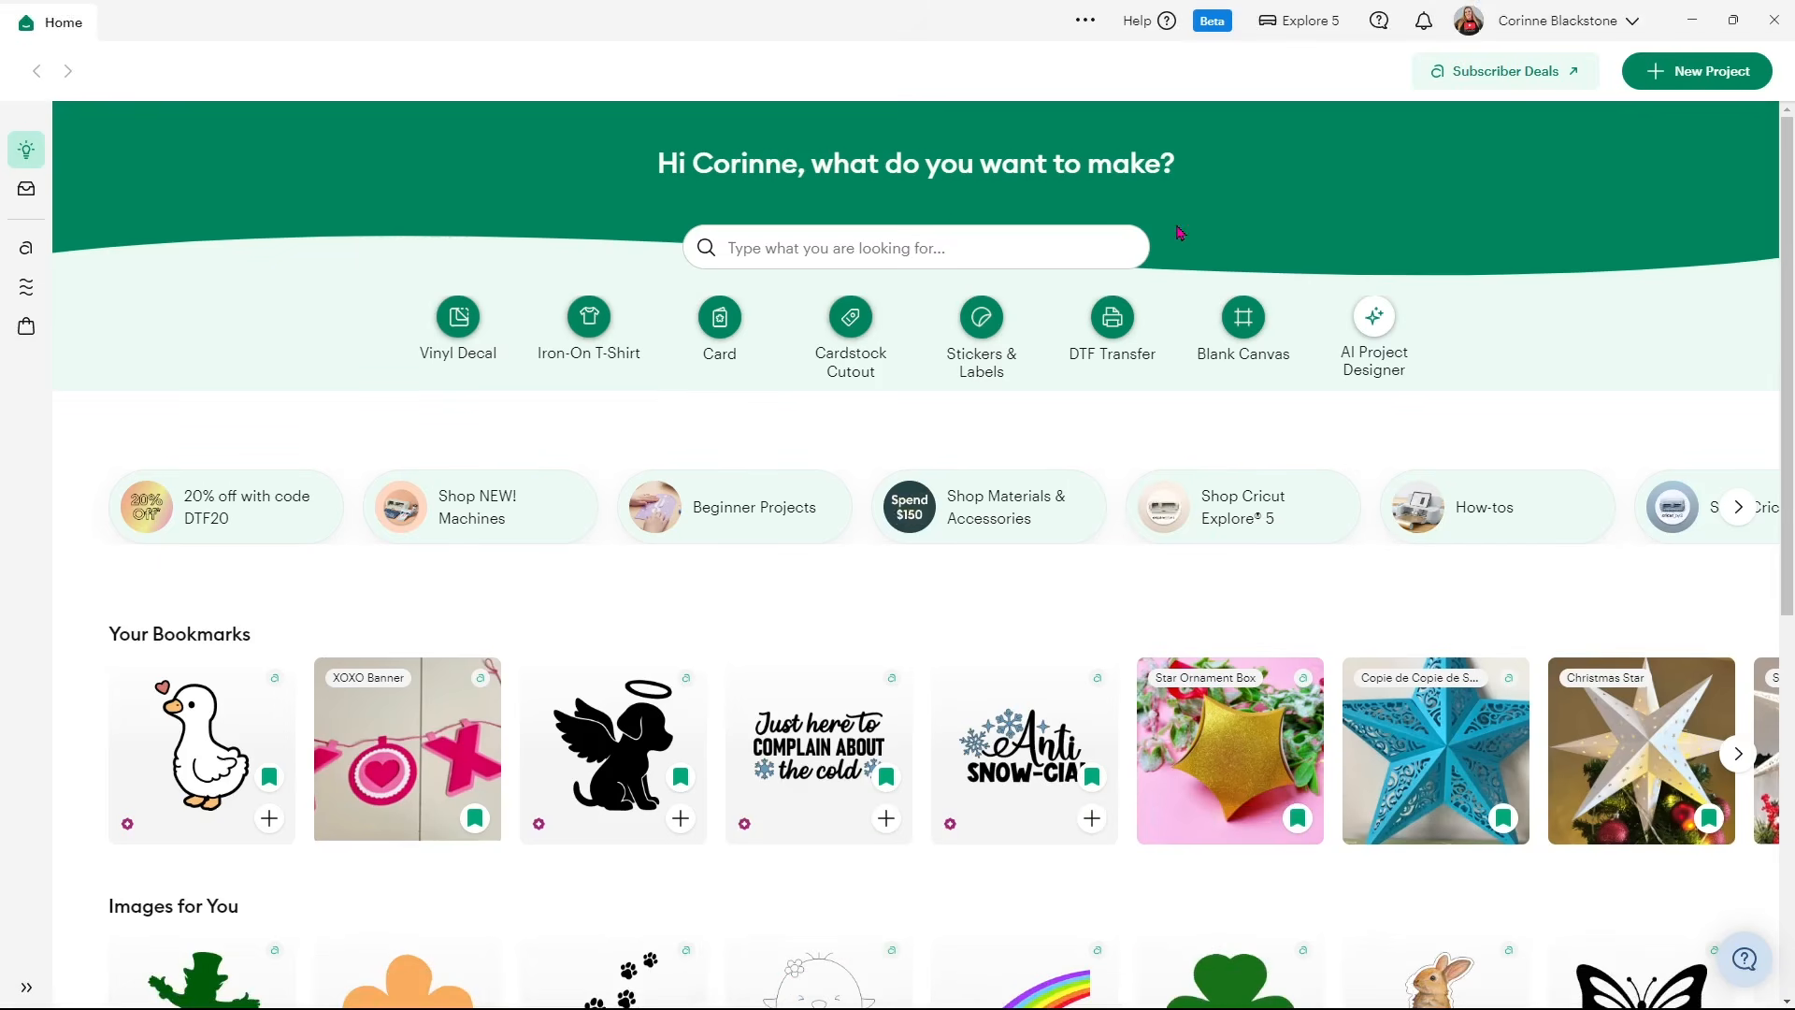
click(1716, 75)
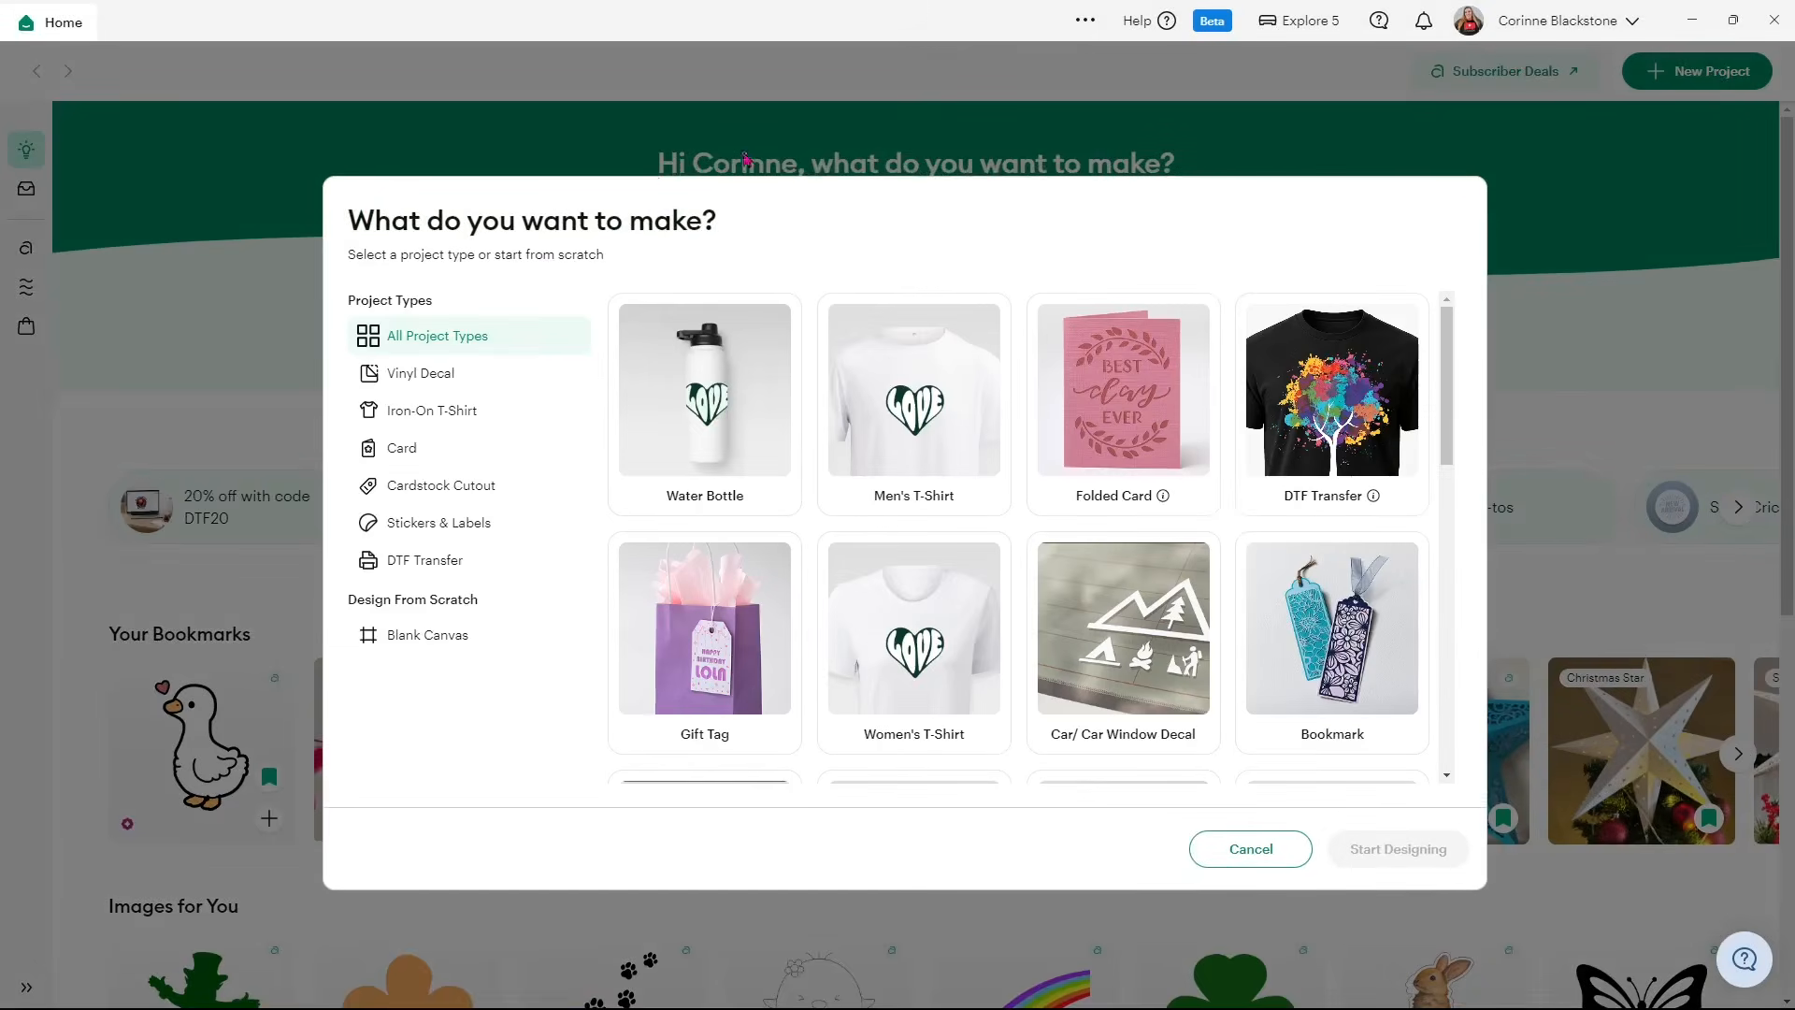
click(453, 446)
click(830, 408)
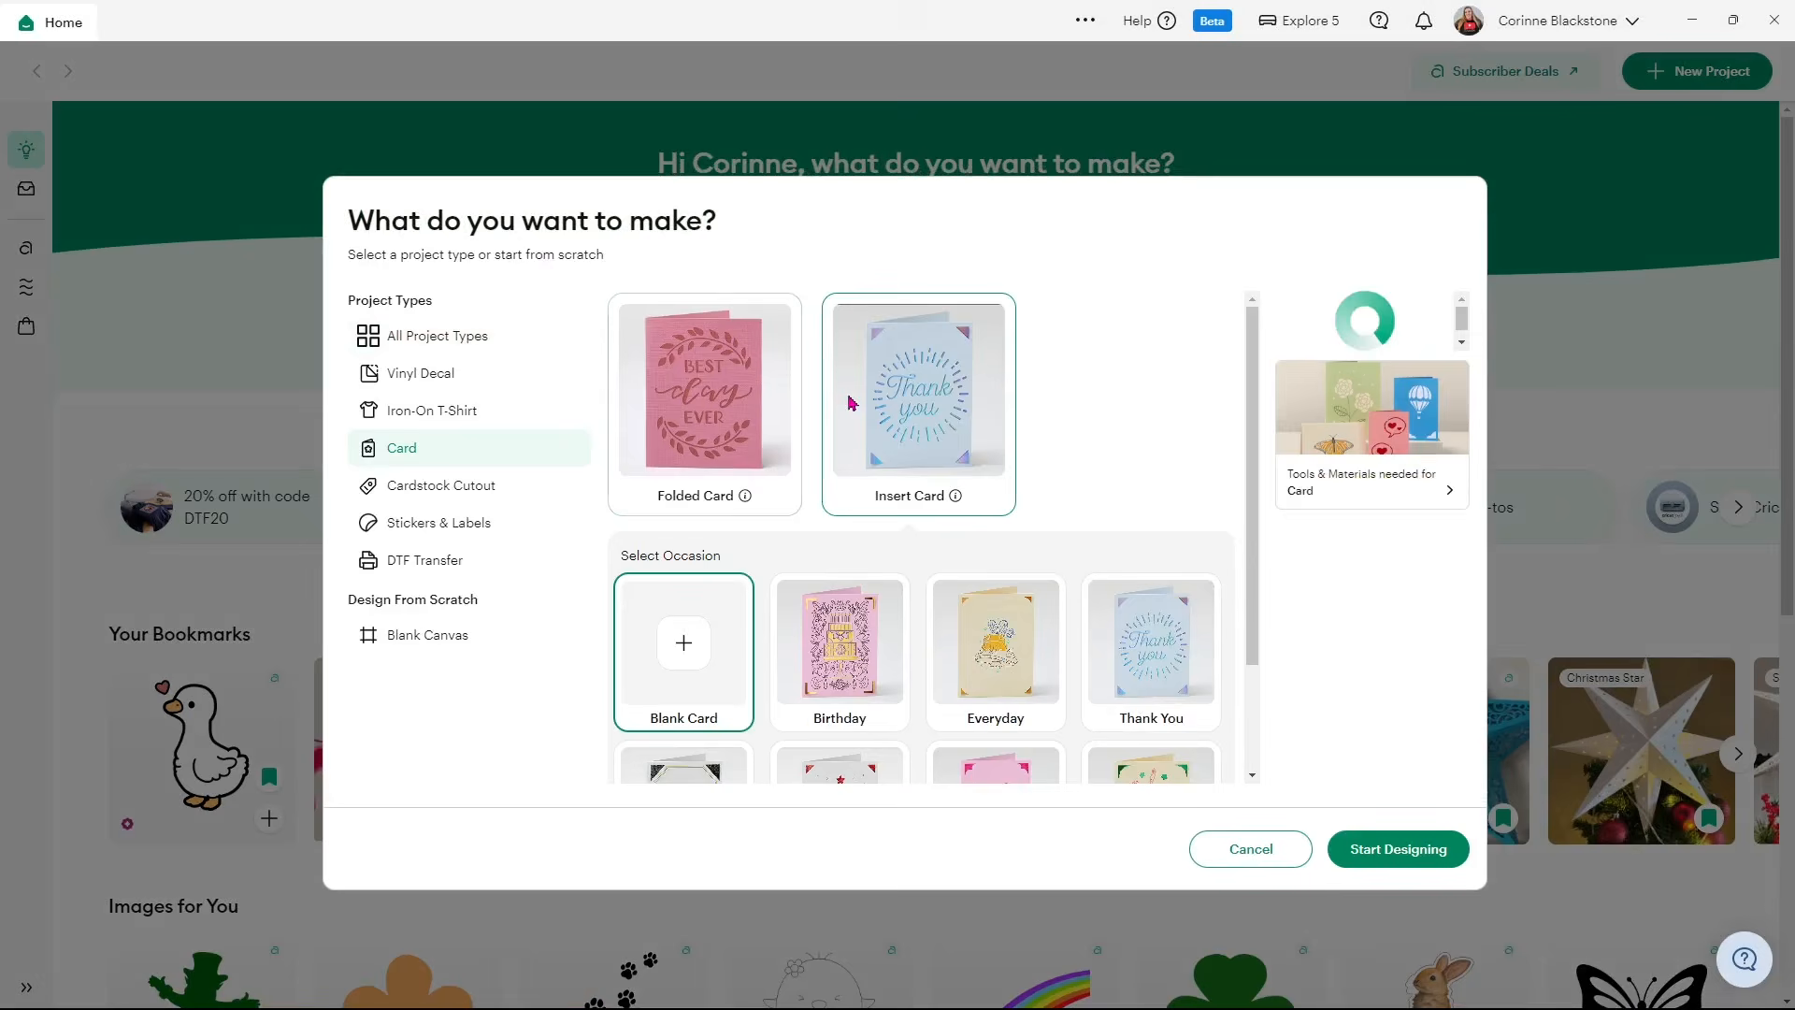
click(1398, 849)
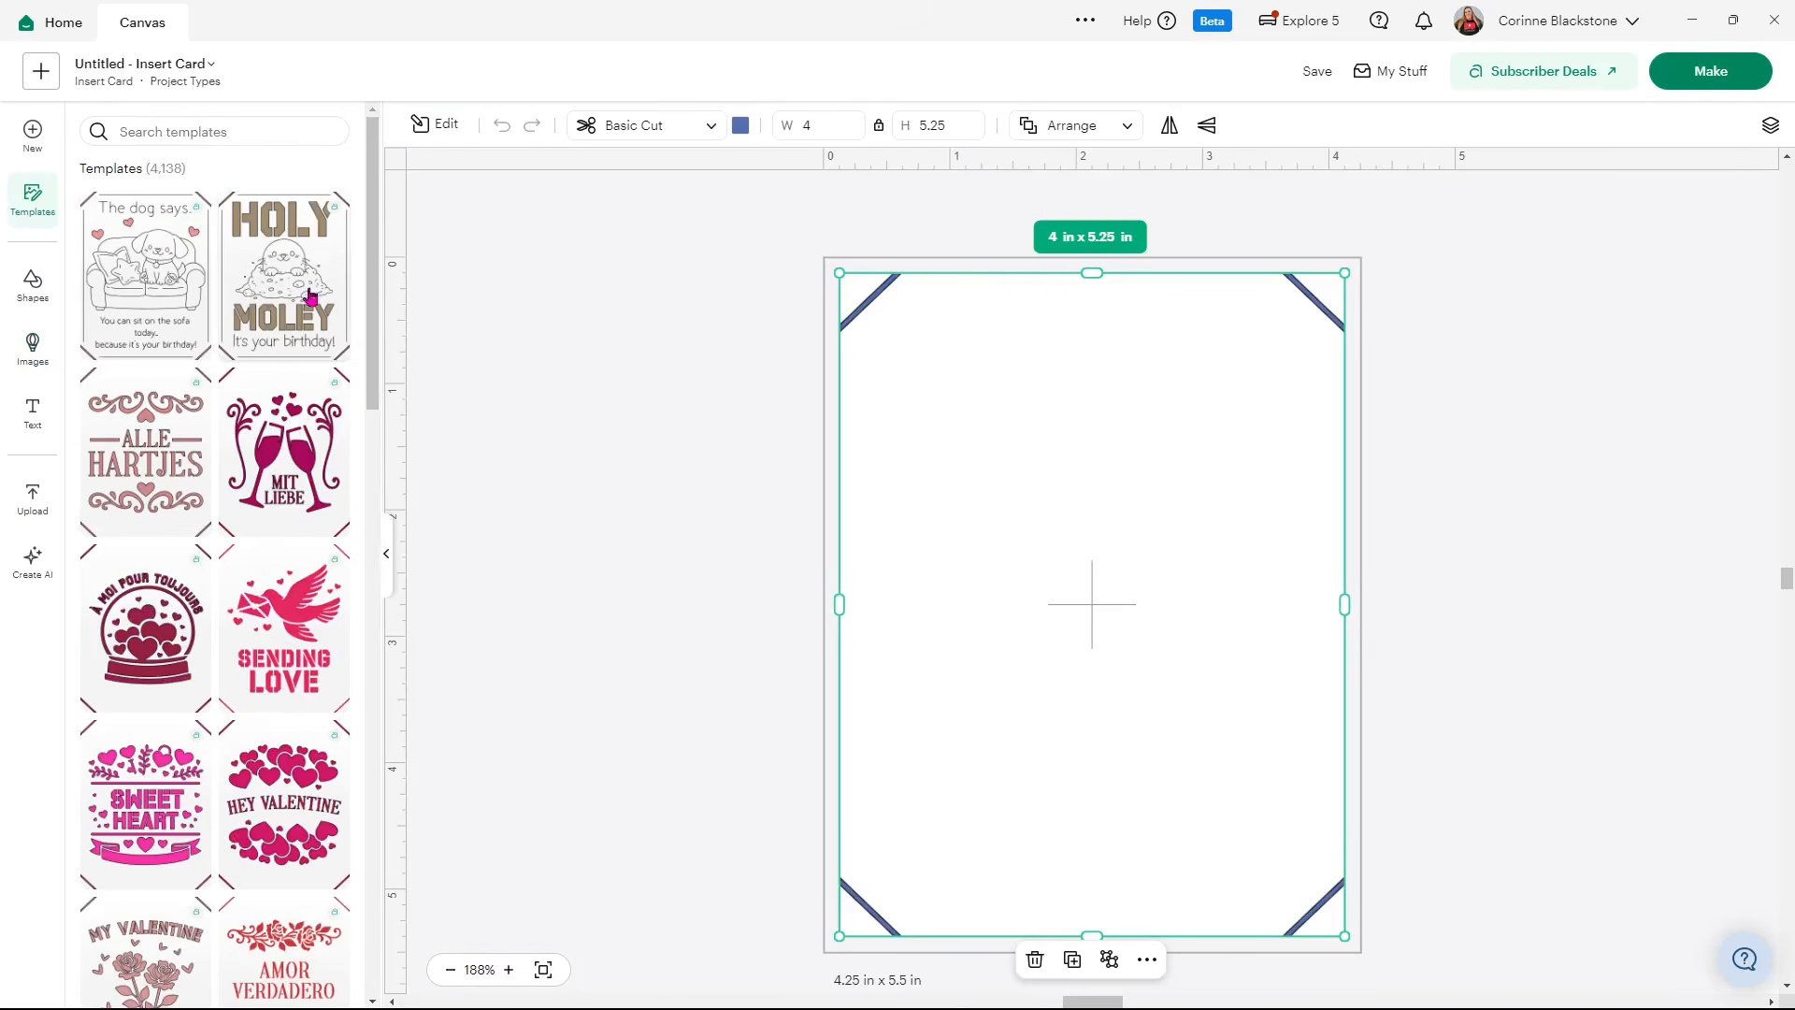
- Apply the "HOLY MOLEY It's your birthday!" mole template to the blank card and copy its entire design
click(306, 252)
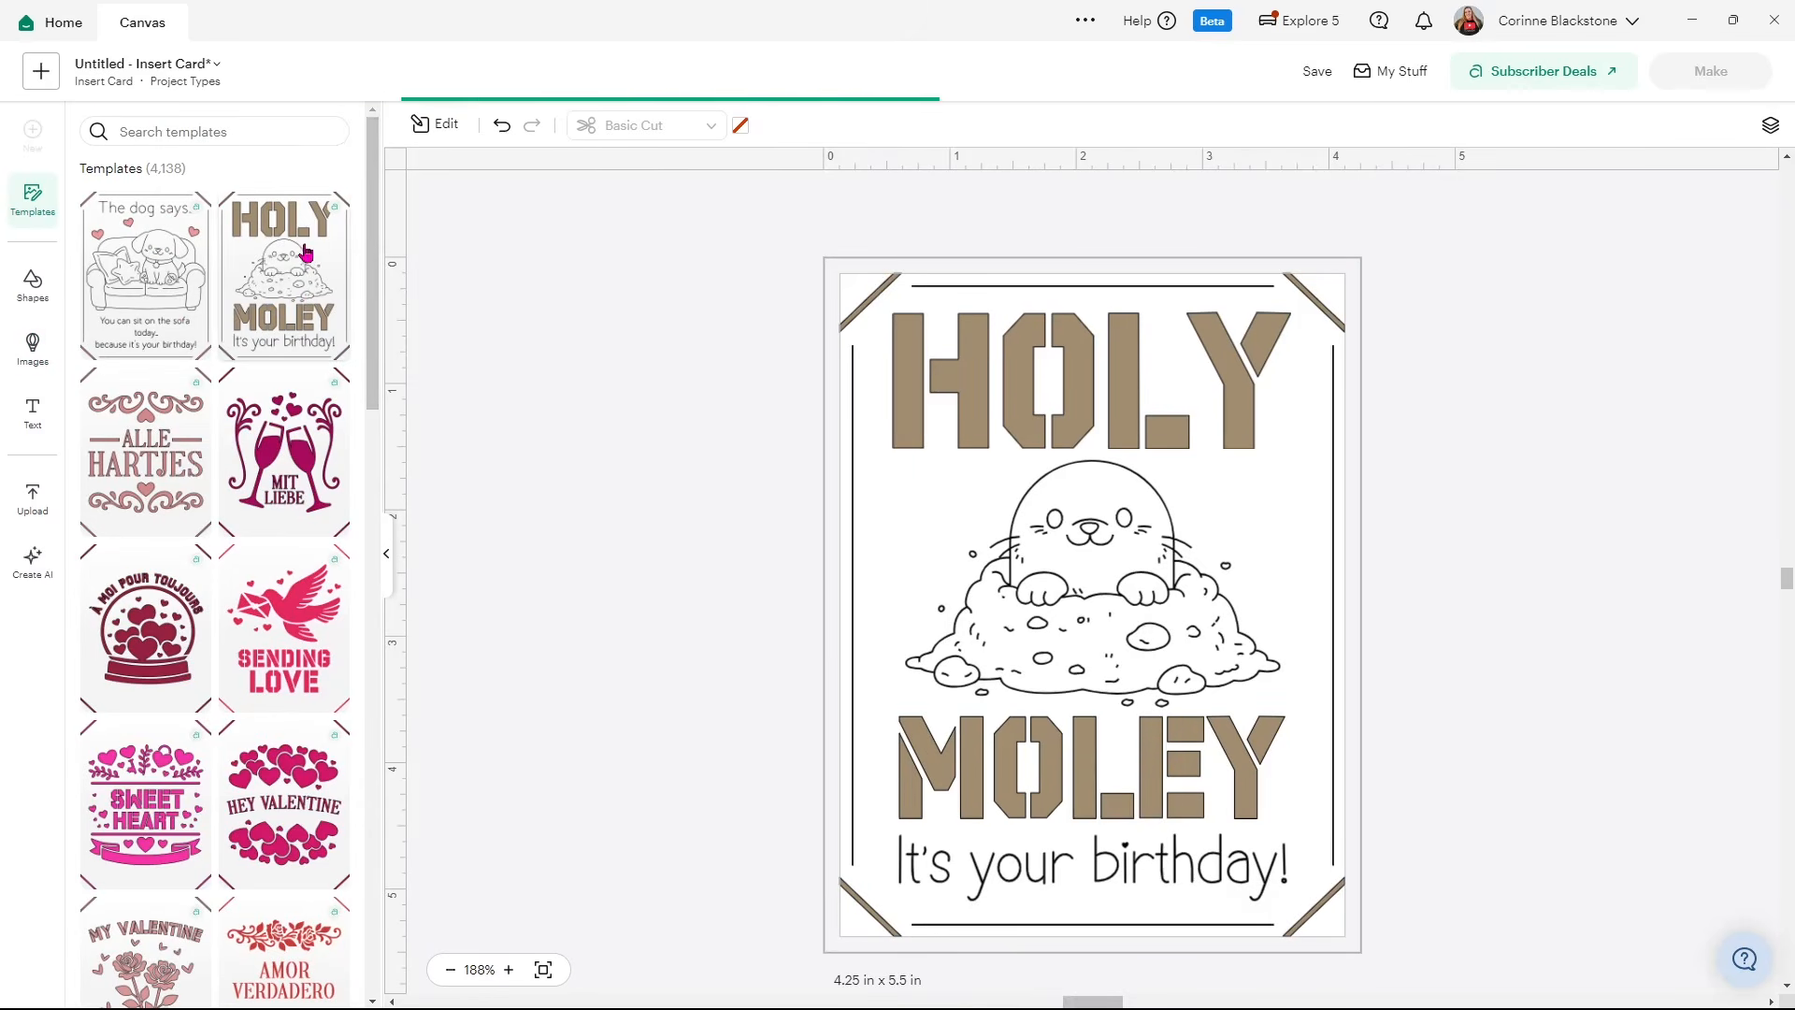
drag(669, 220, 1466, 964)
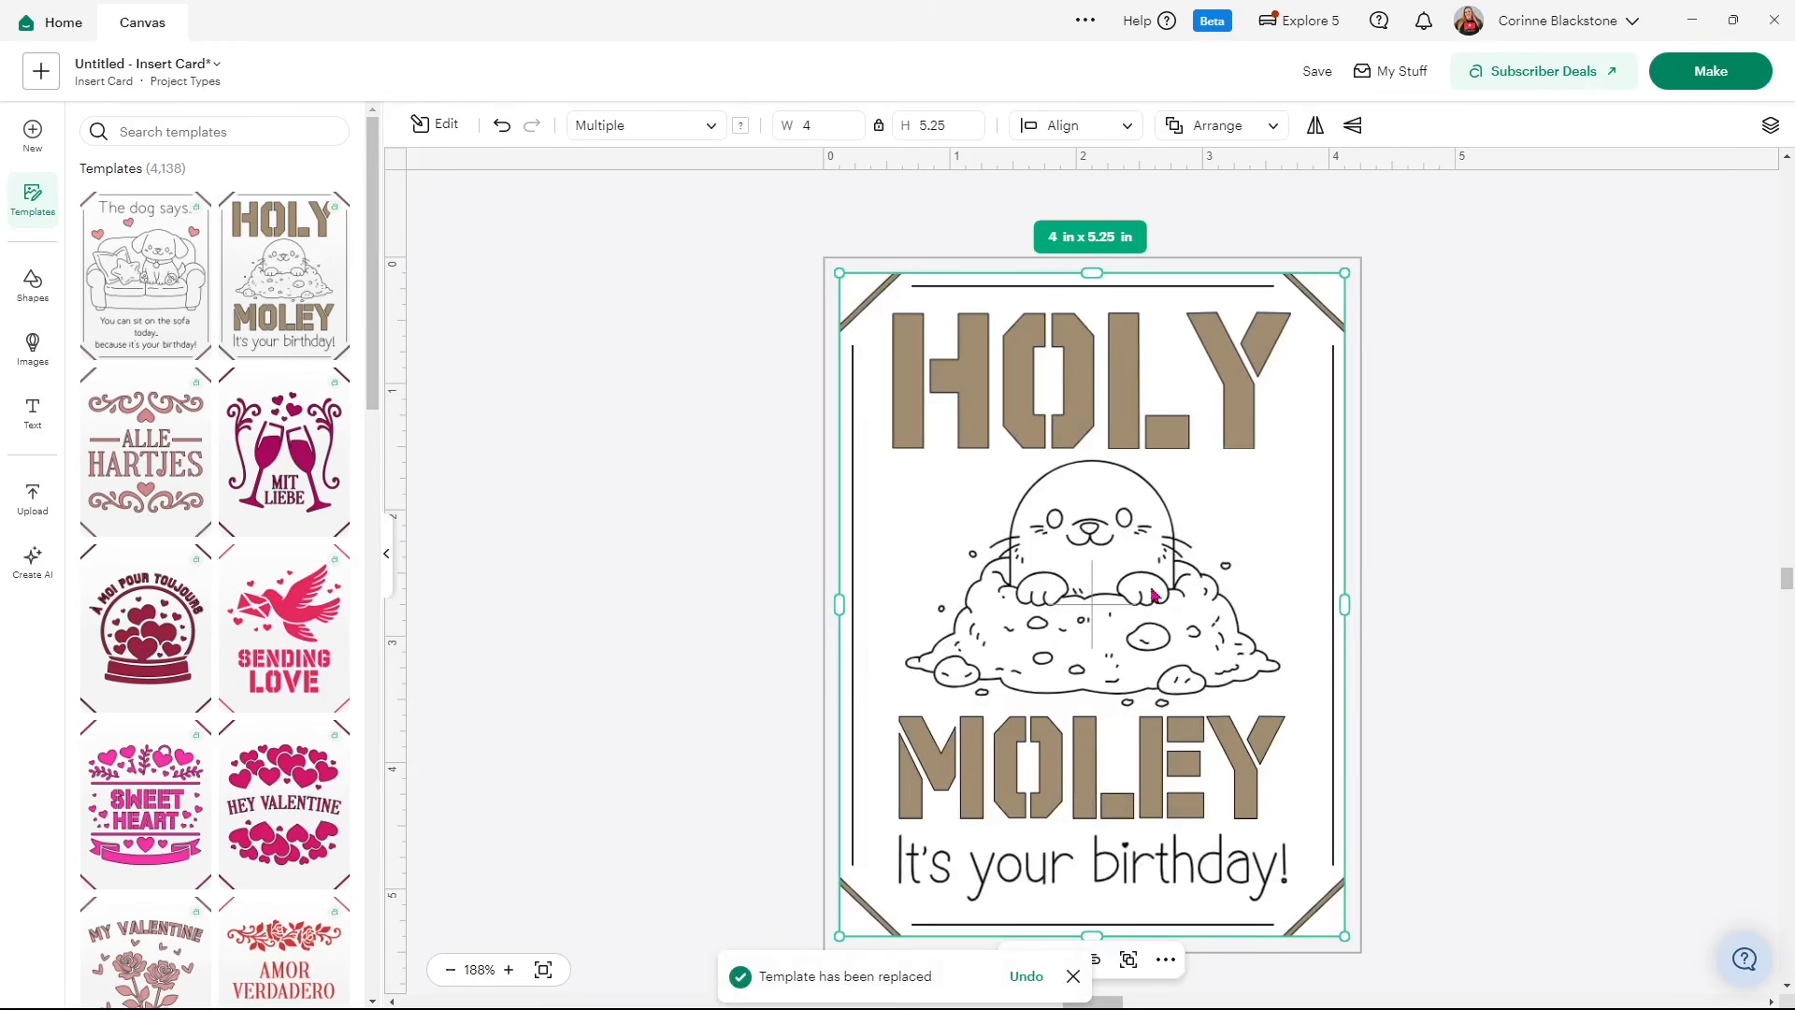
right_click(1072, 517)
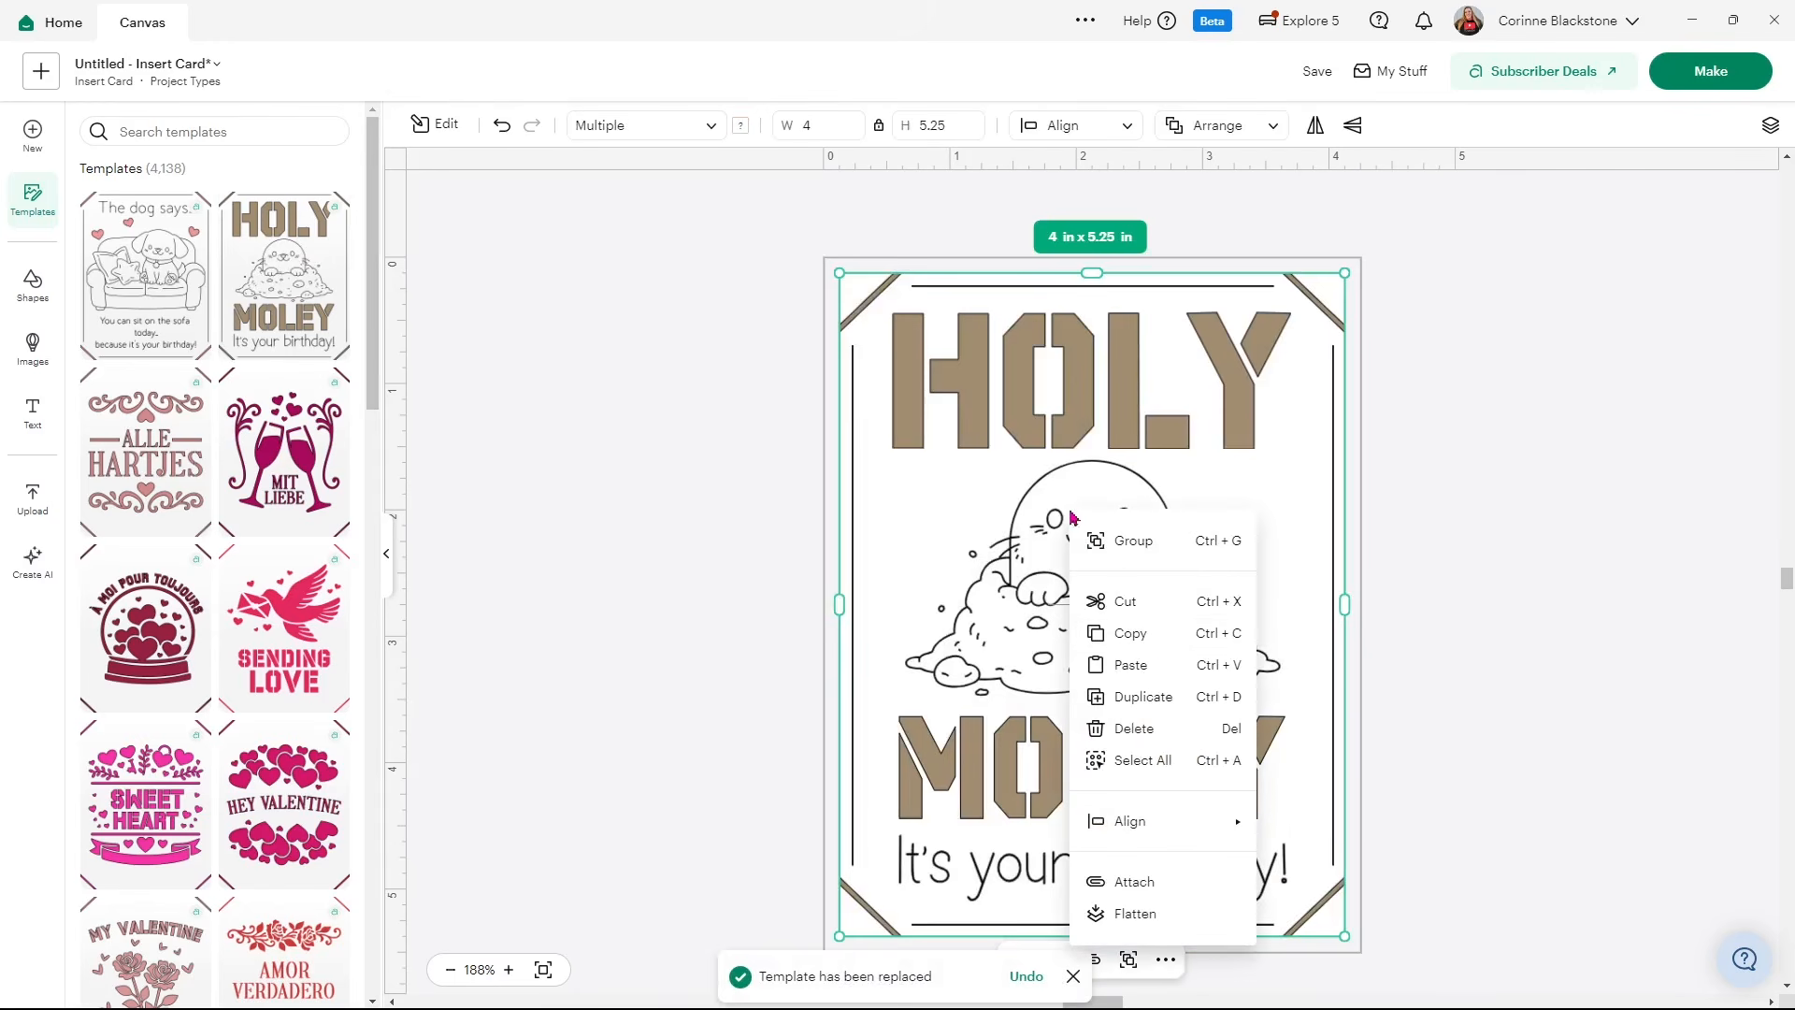
click(1132, 634)
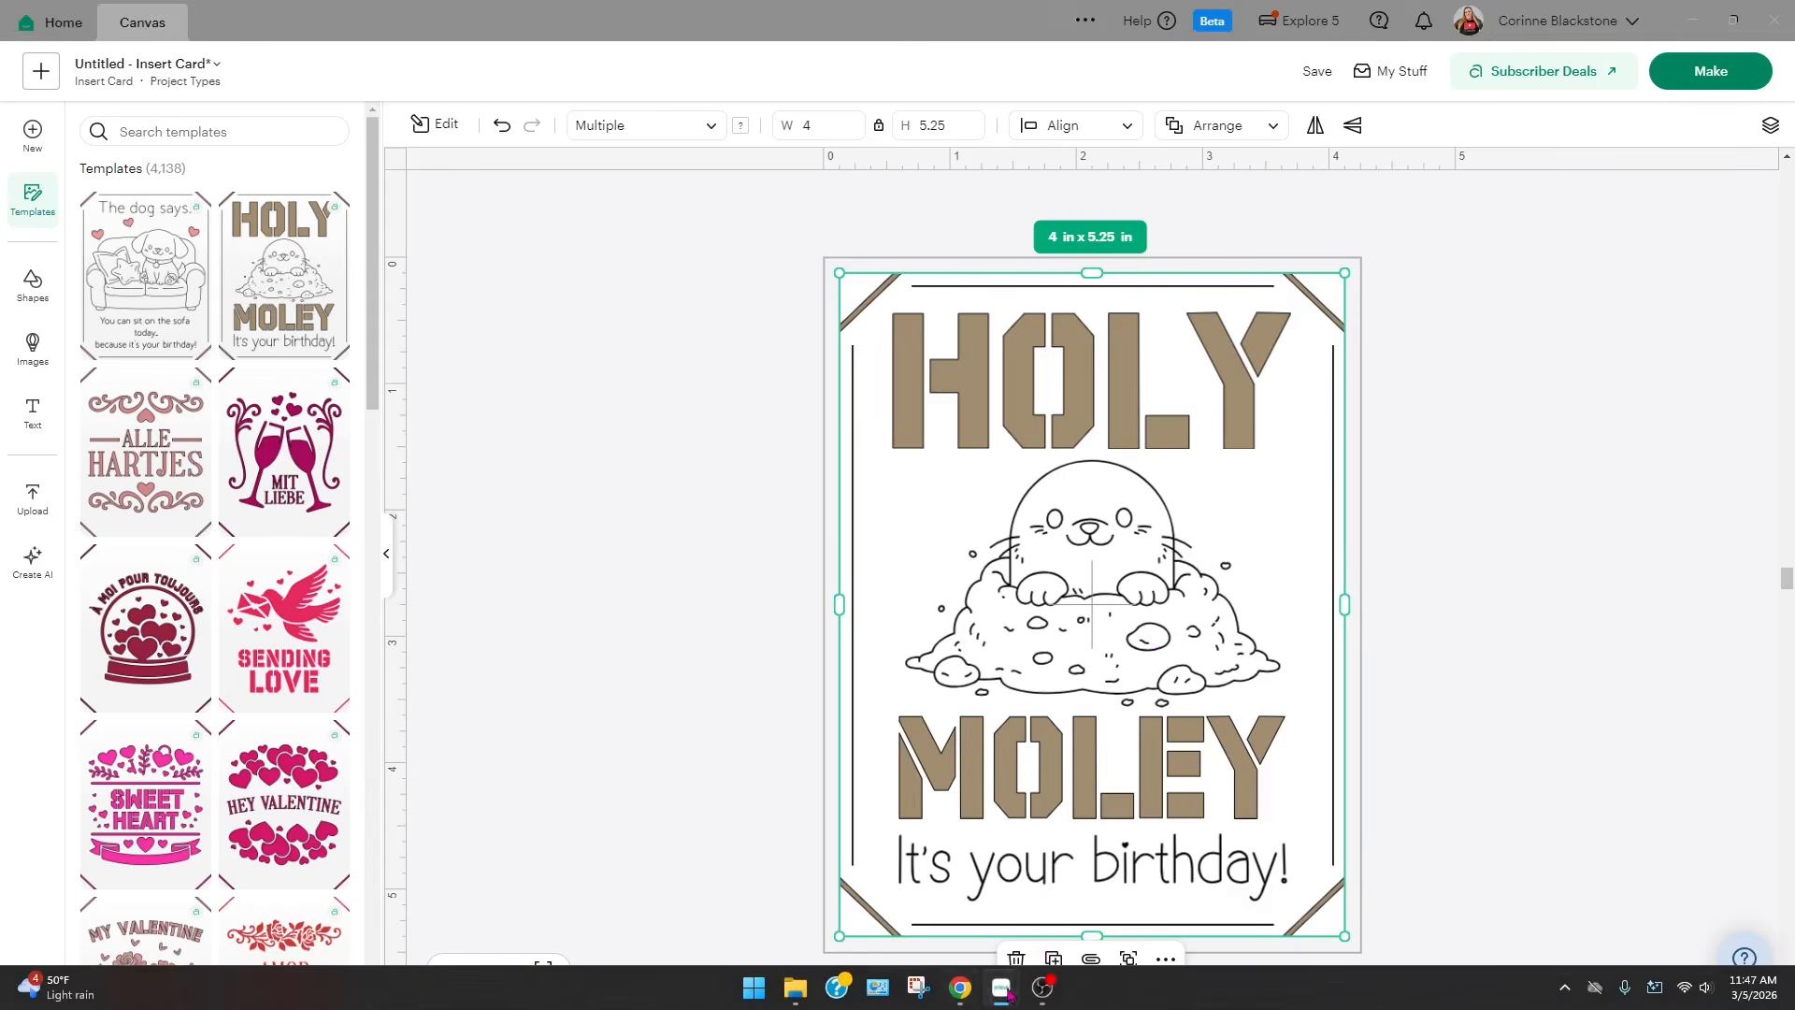
- Paste the mole card design into the Untitled Project canvas and place it beside the dog card, to its right
mouse_move(1001, 991)
click(935, 865)
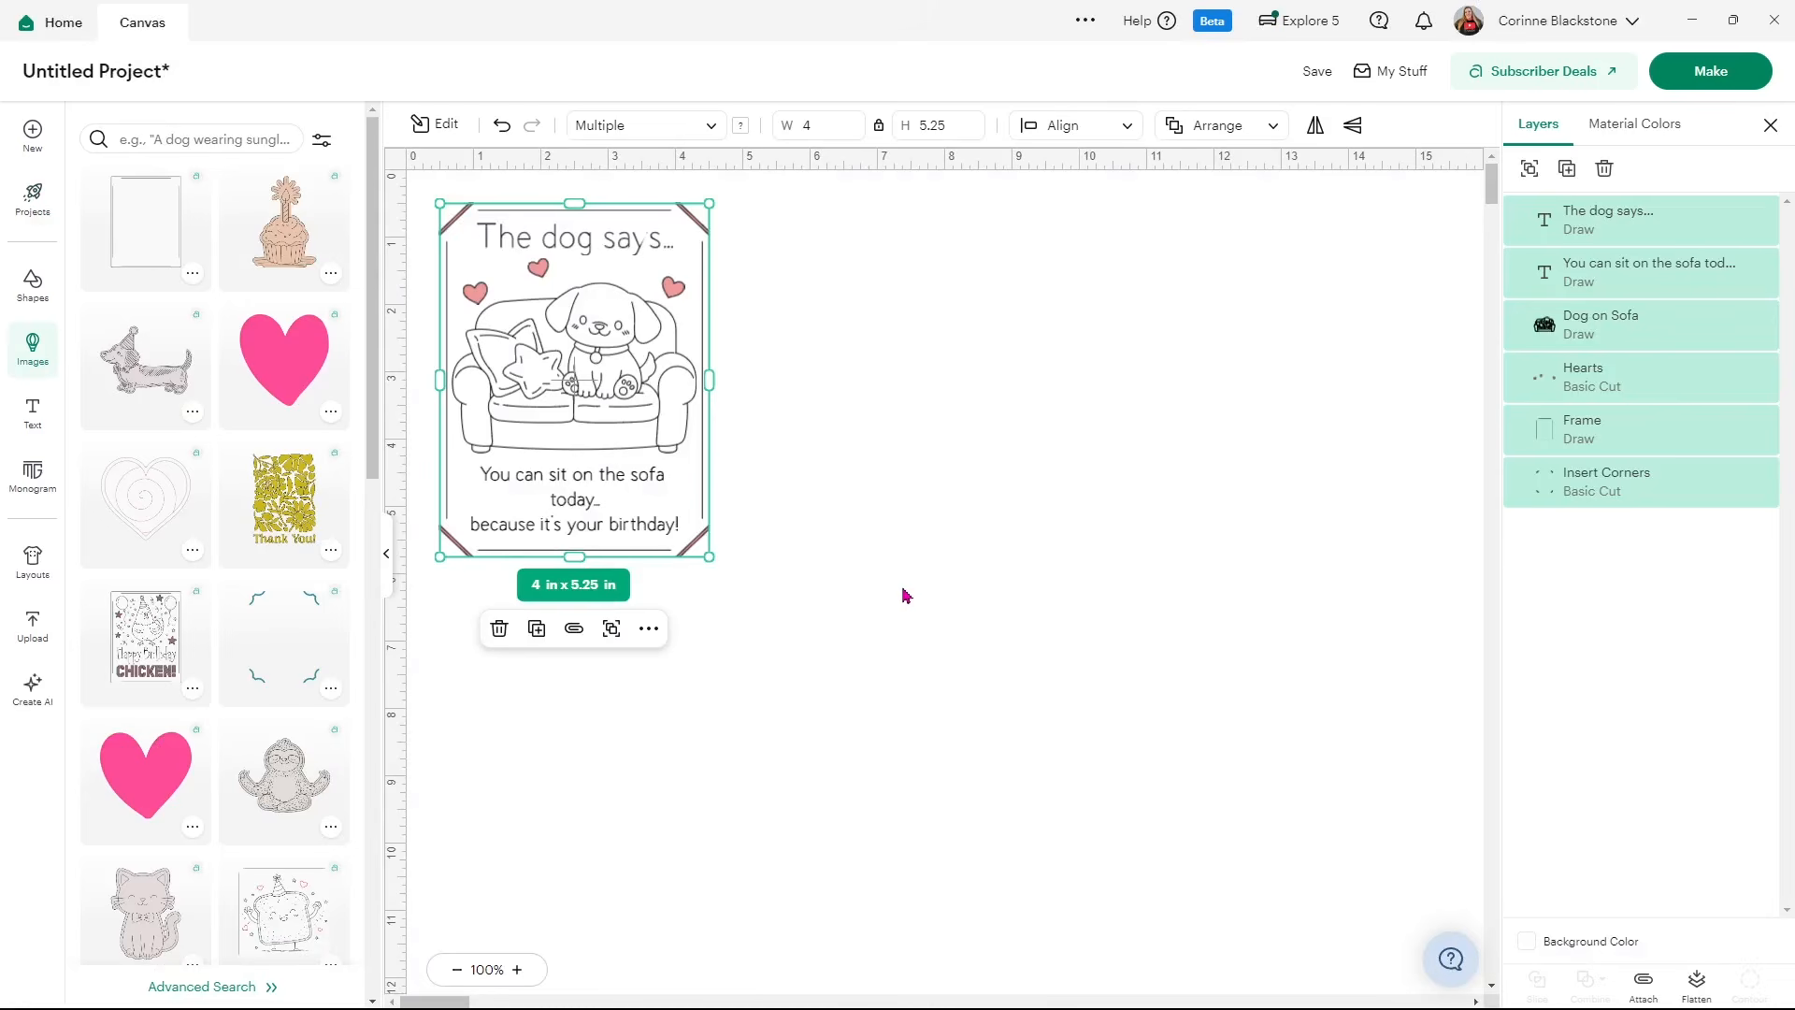
click(903, 594)
right_click(903, 595)
click(963, 681)
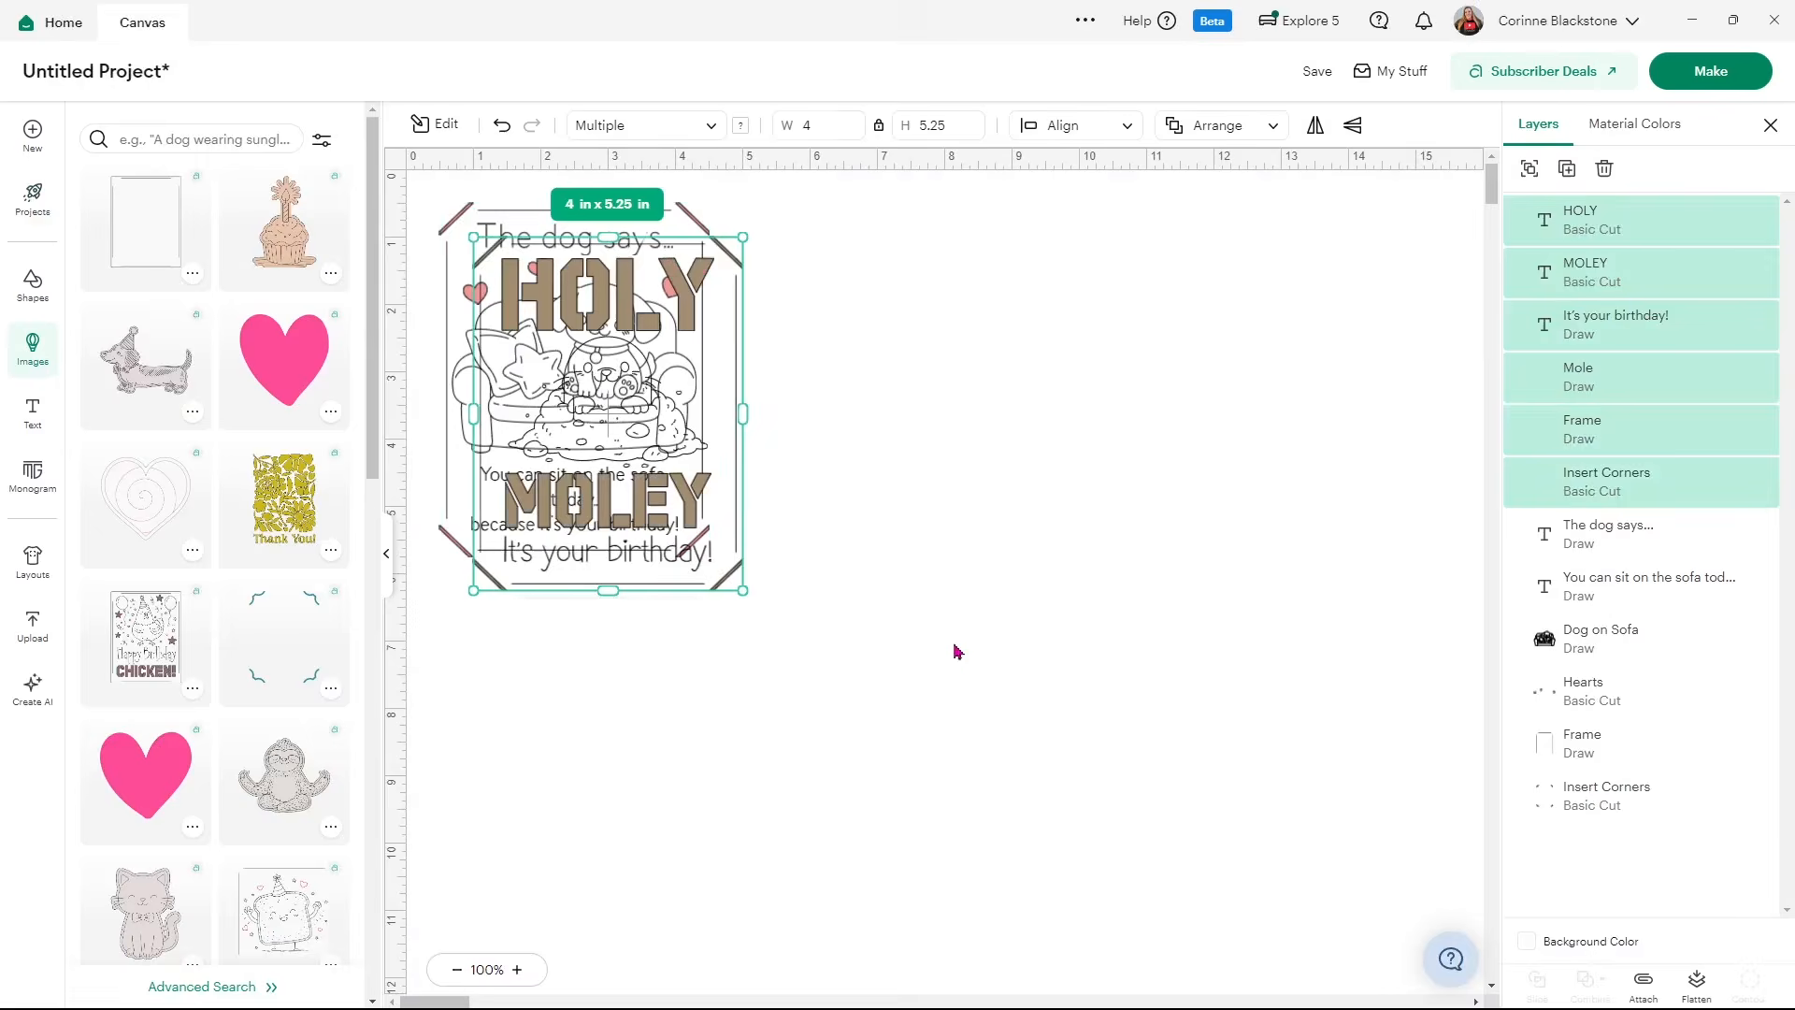
drag(592, 455, 856, 417)
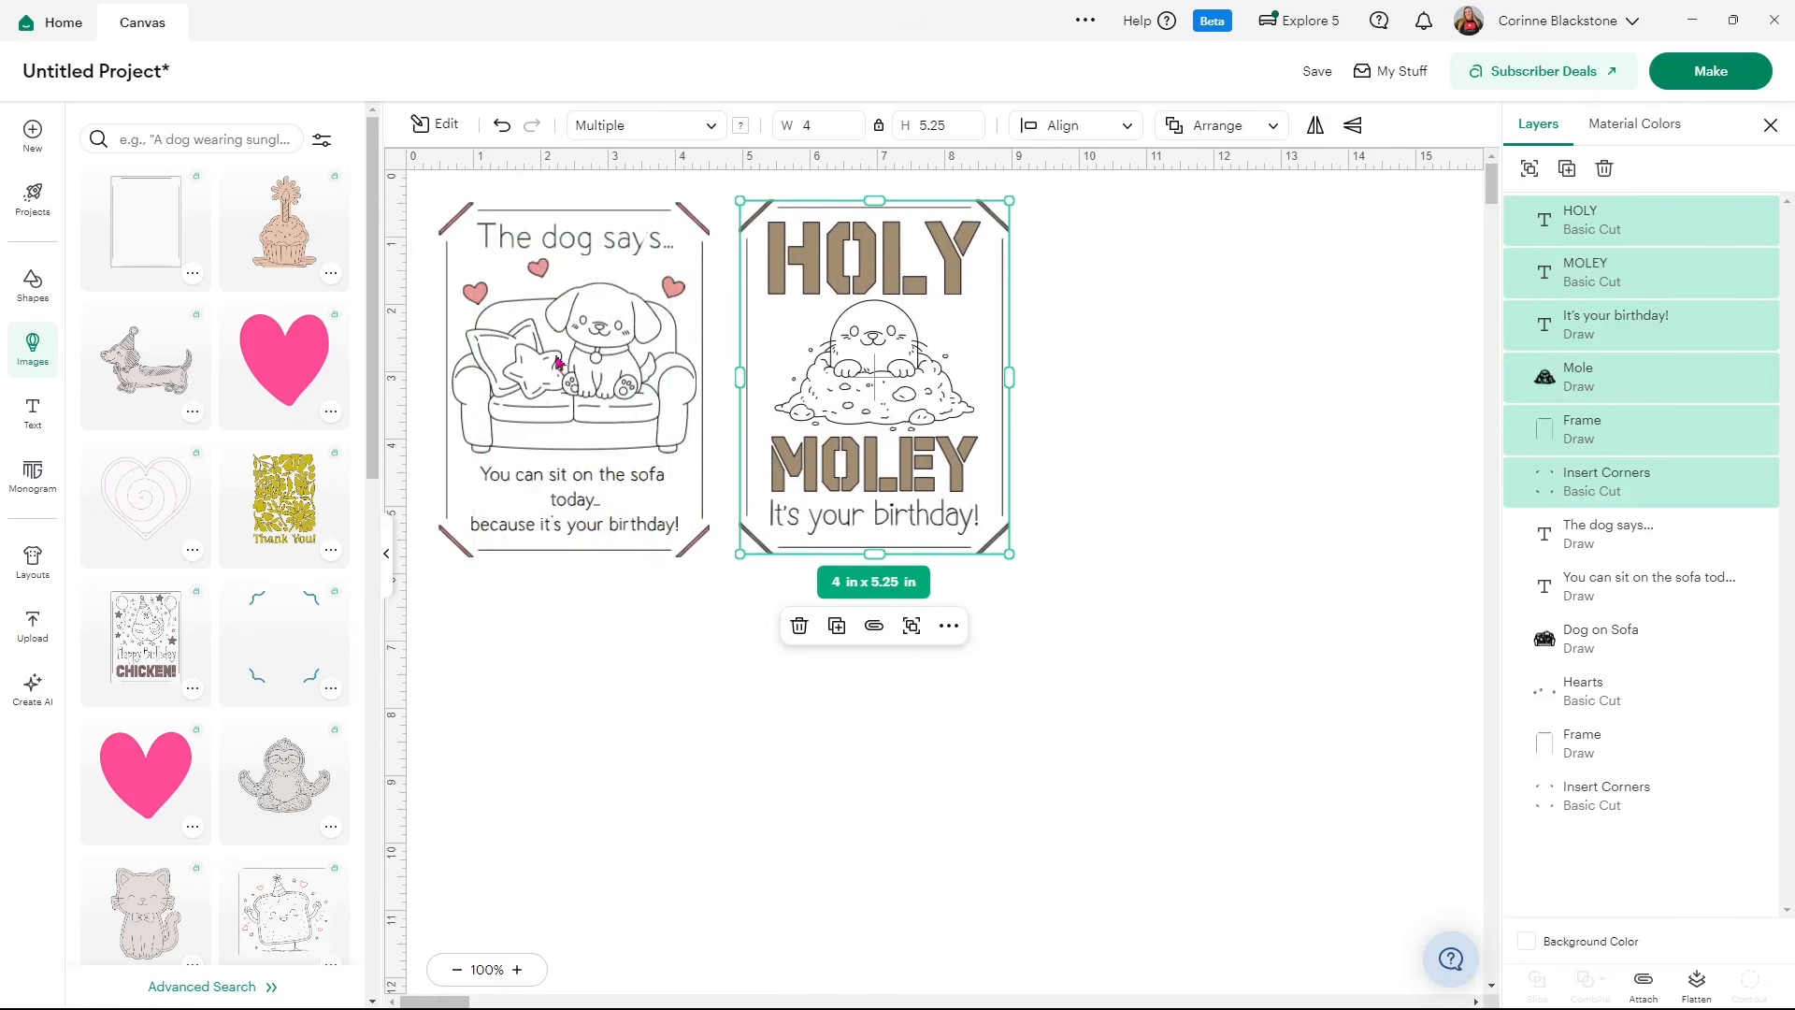
click(386, 554)
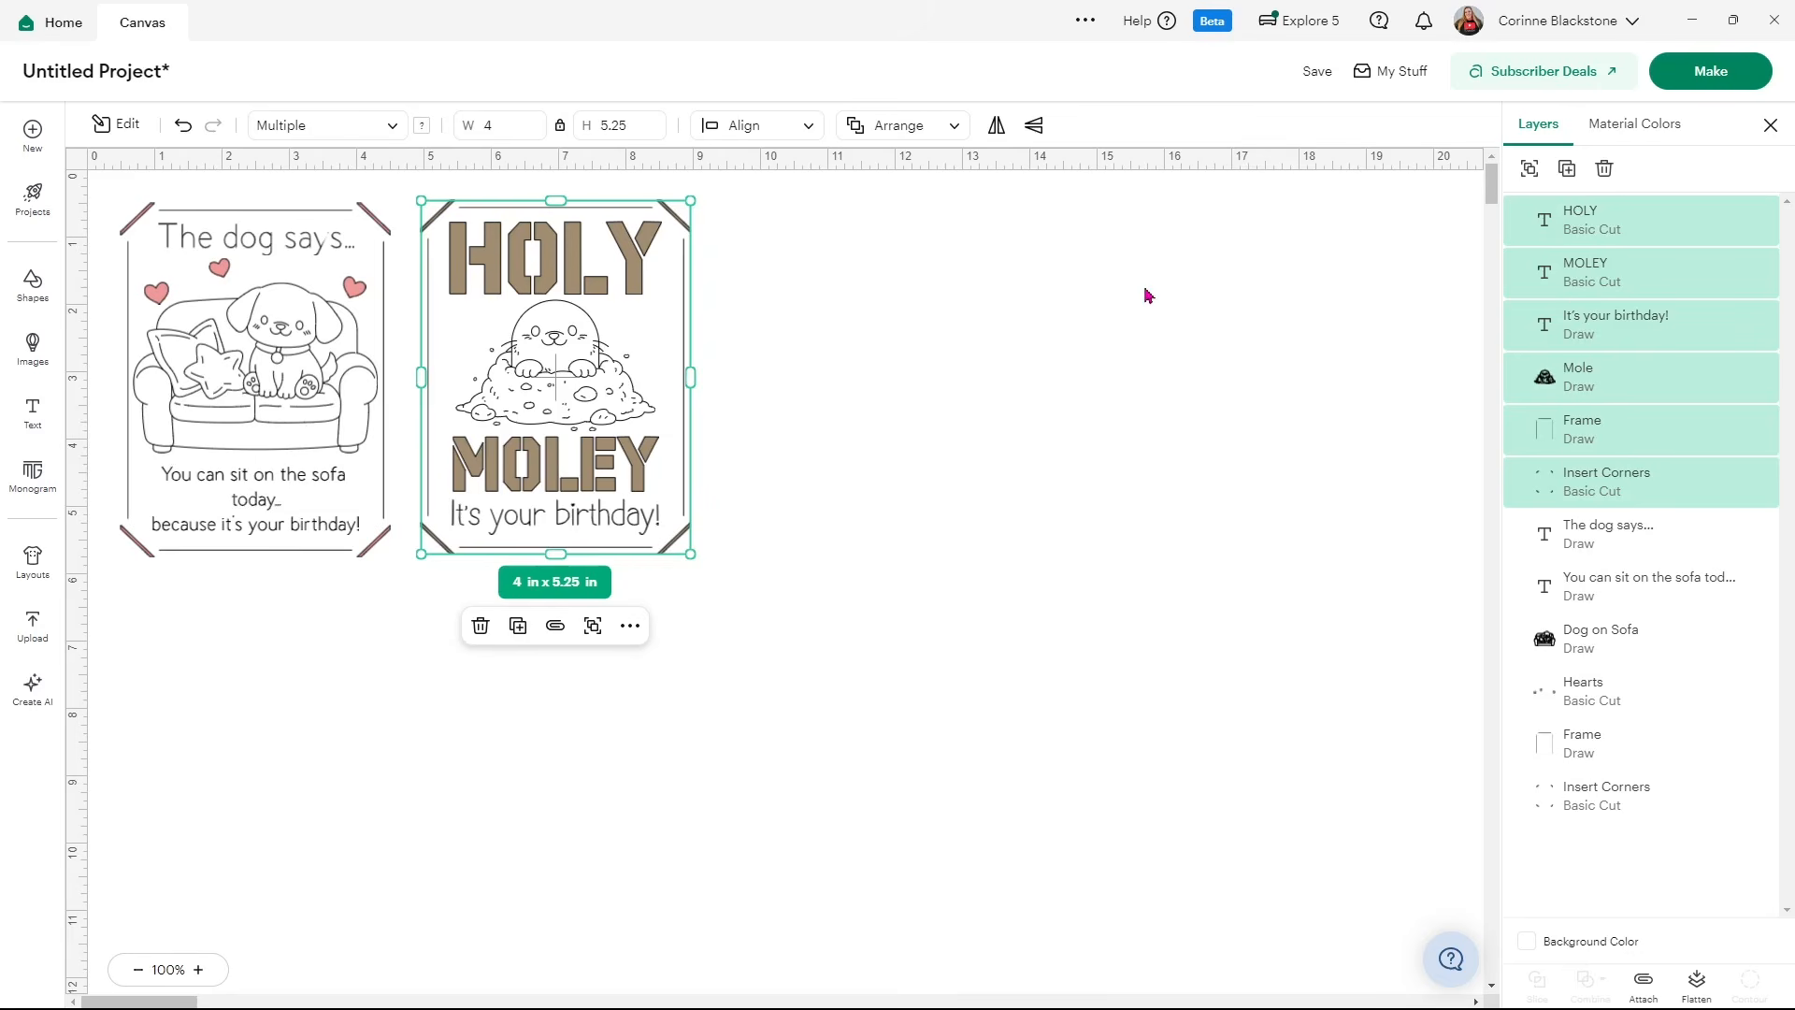
- Send the project to mat preparation, loading the materials On Card Mat with the 2-Card Mat option
click(1680, 89)
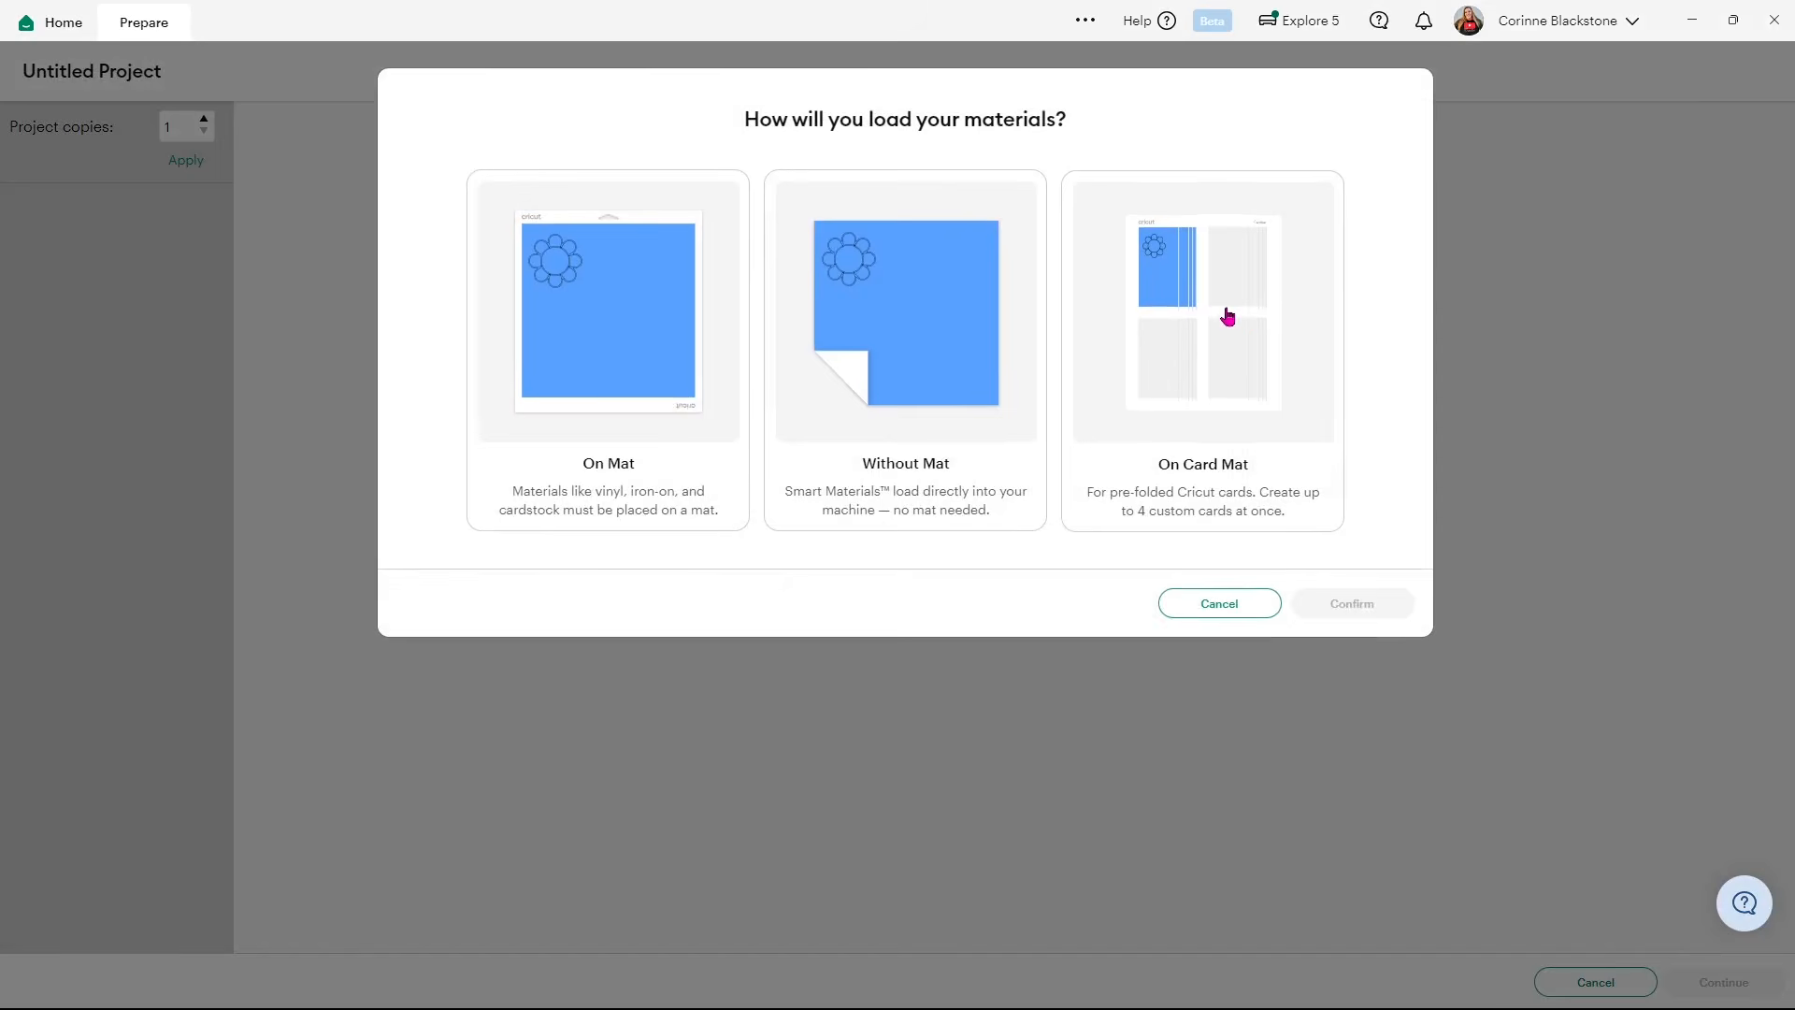
click(1228, 317)
click(1234, 557)
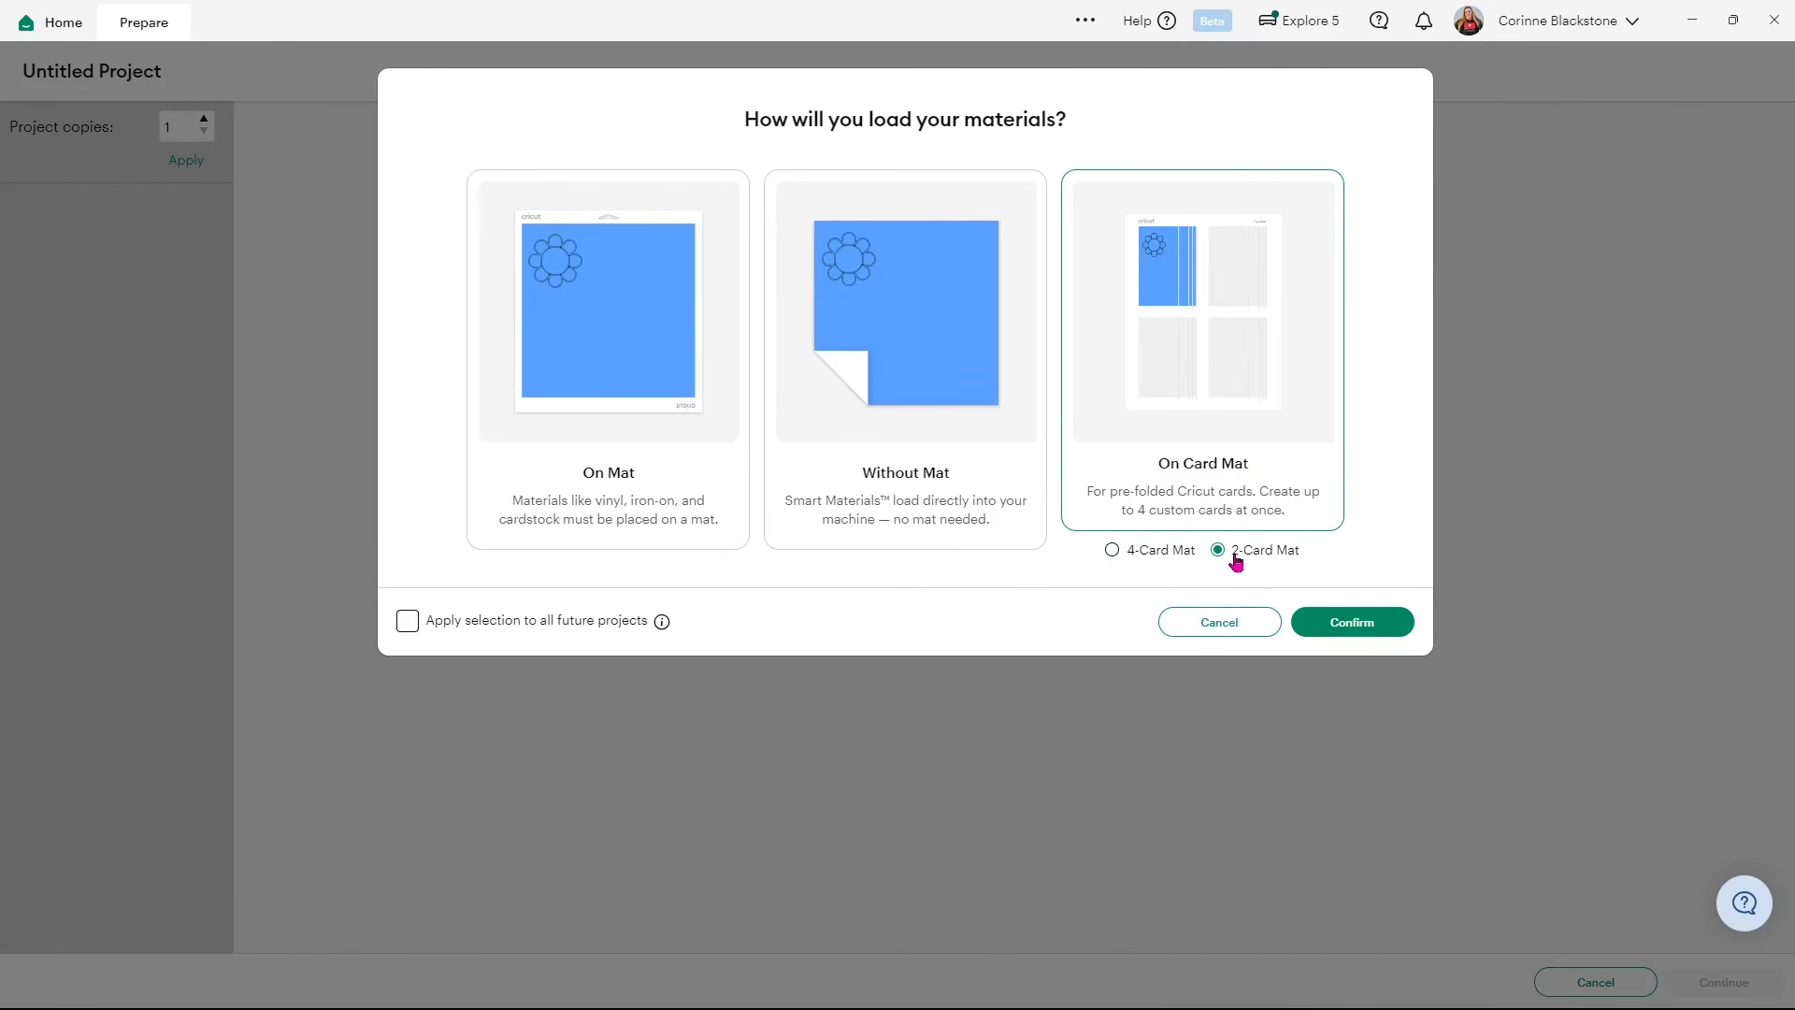
click(1359, 625)
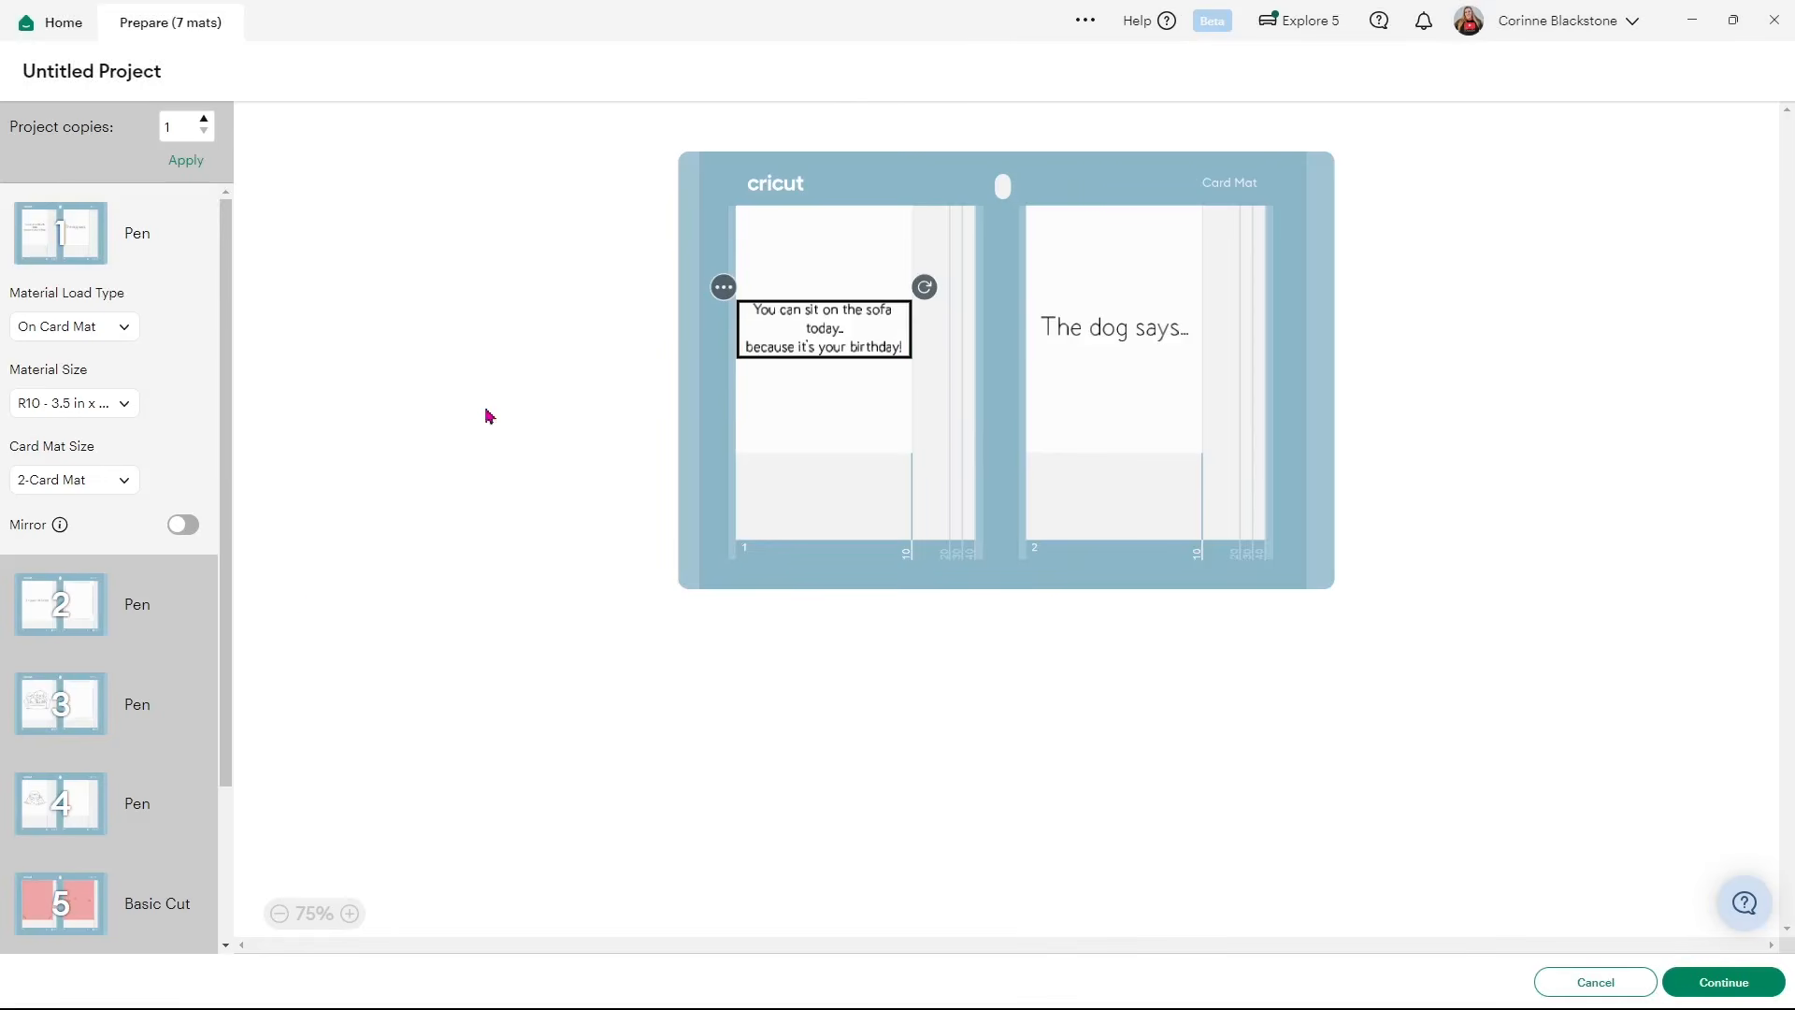
- Examine how the two card designs are distributed across the prepared pen and basic cut mats
click(119, 638)
click(124, 704)
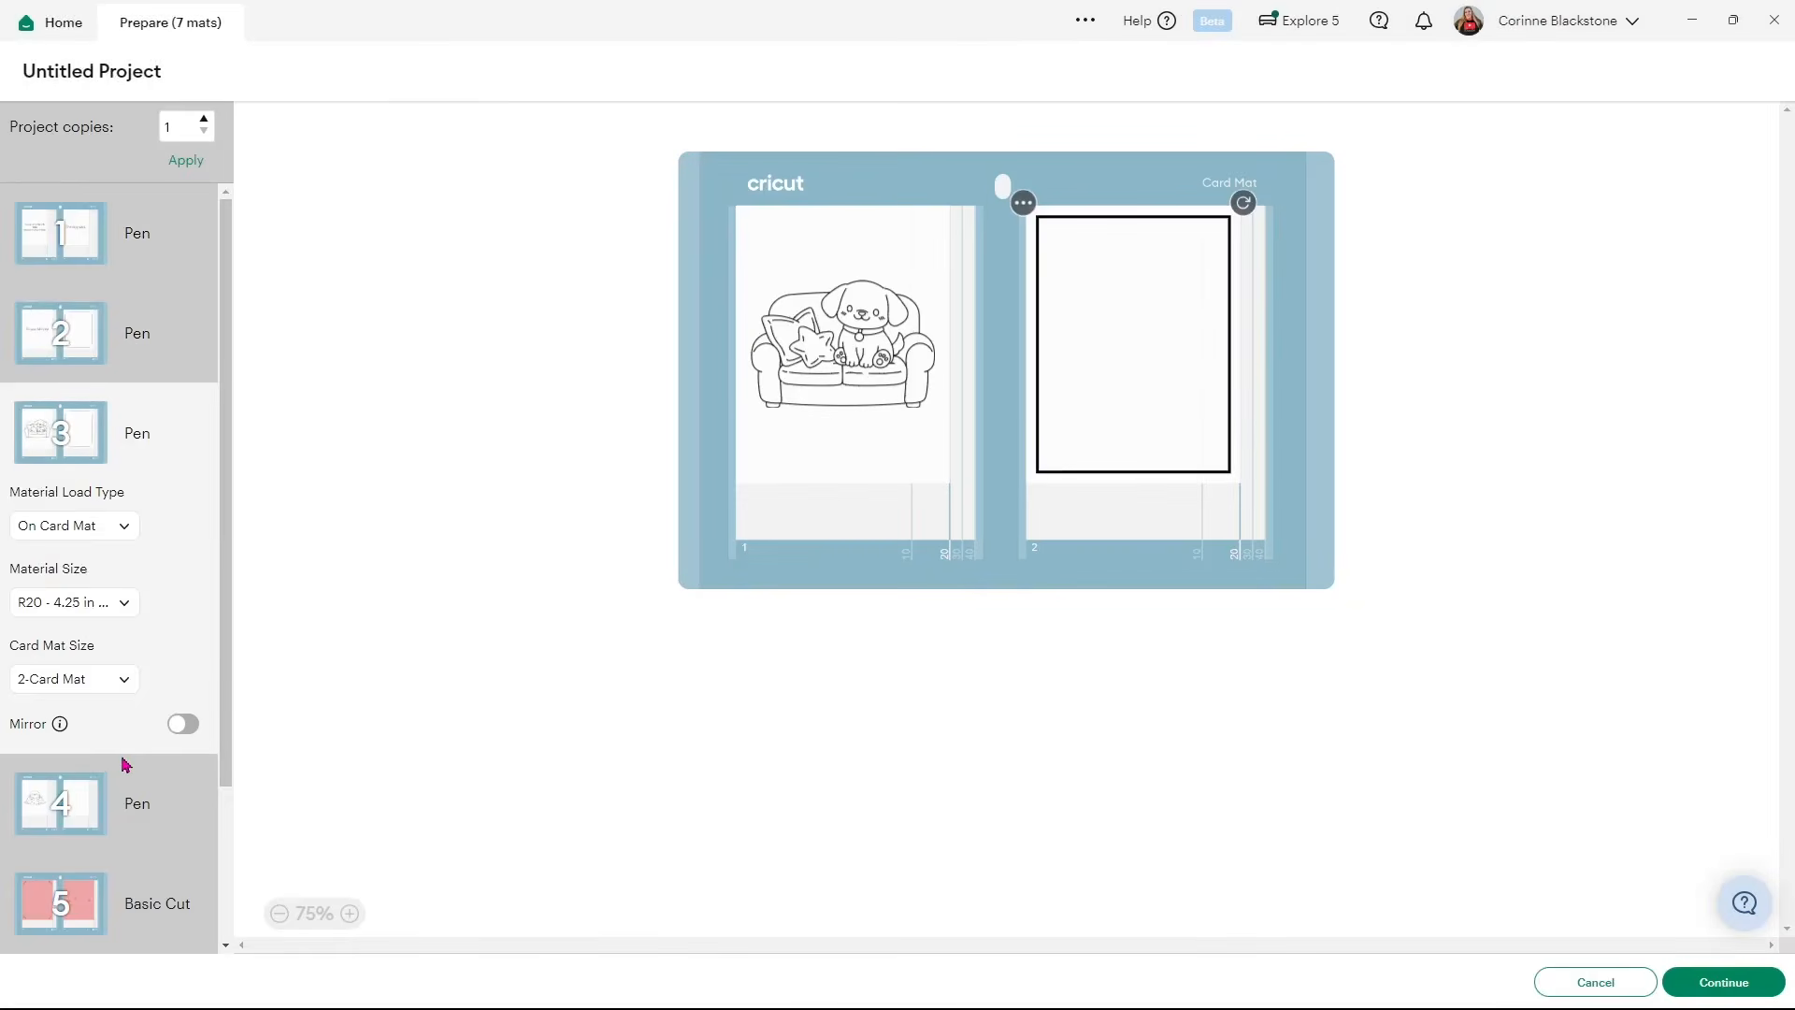
scroll(124, 764, down, 1)
click(129, 745)
click(128, 802)
scroll(128, 802, down, 1)
click(126, 809)
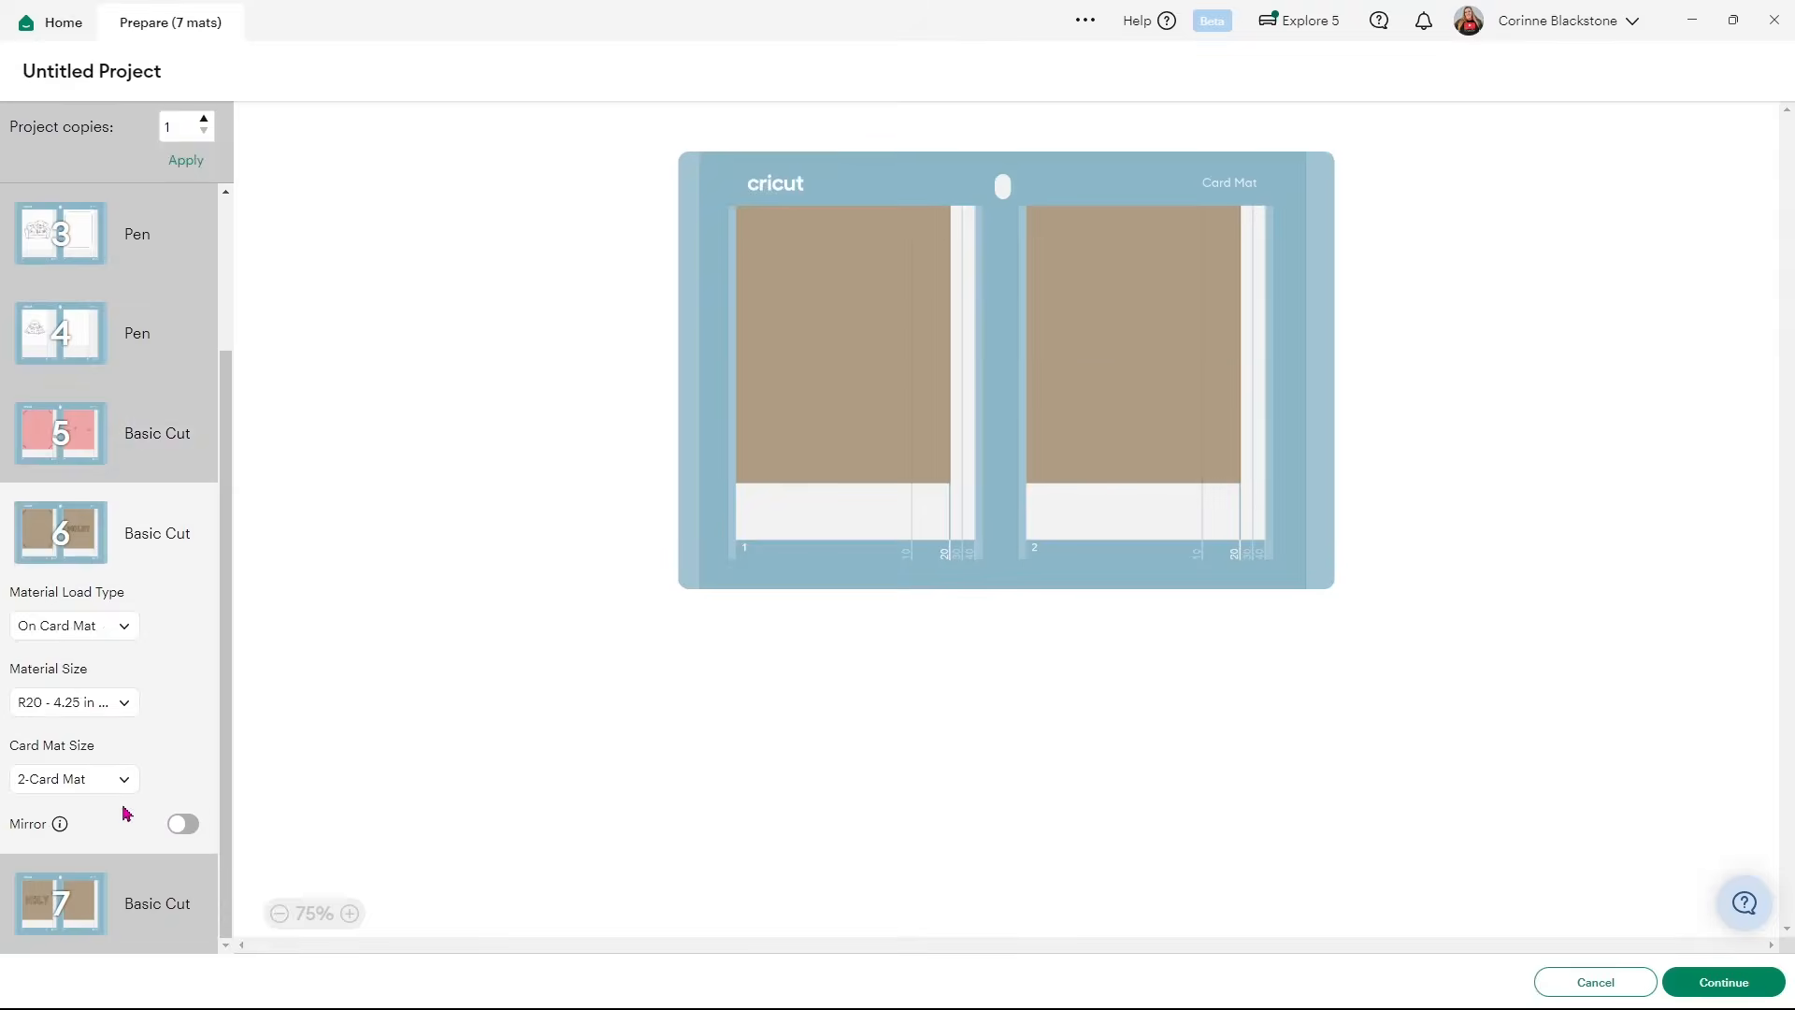
- Check the last basic cut mat, leave mat preparation, and move the whole mole card farther to the right of the dog card
click(147, 926)
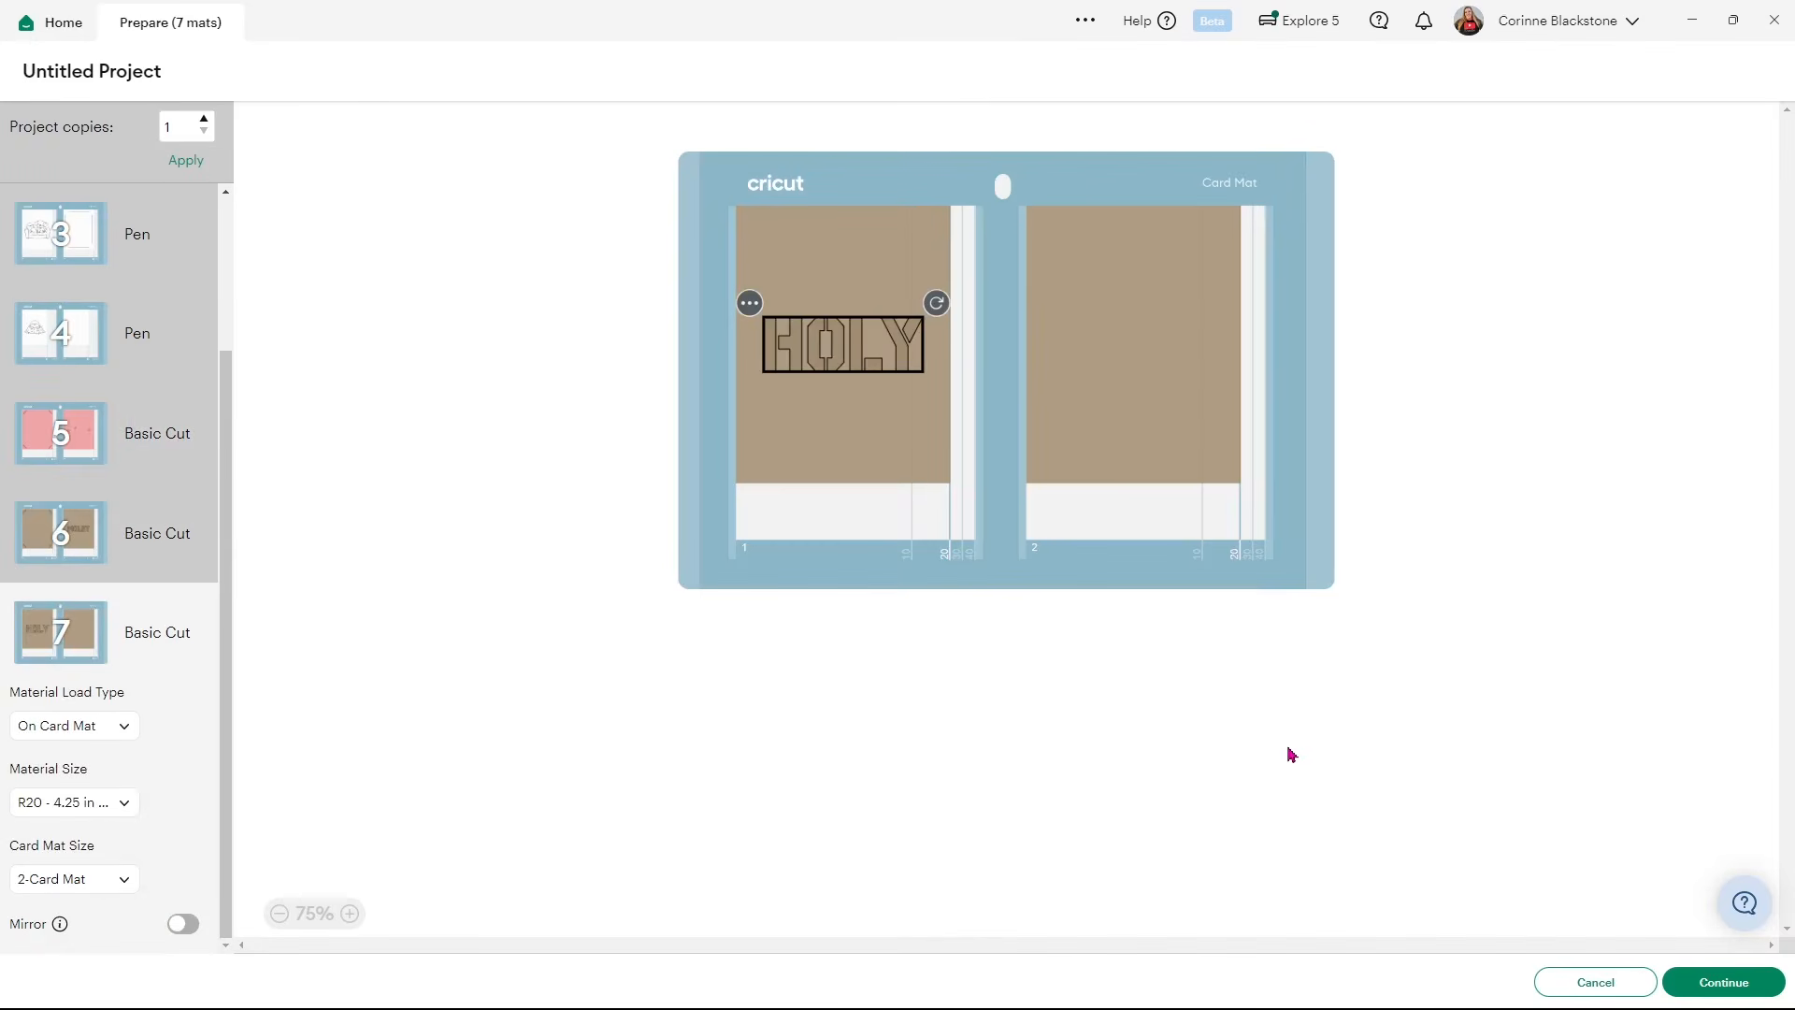
click(1599, 980)
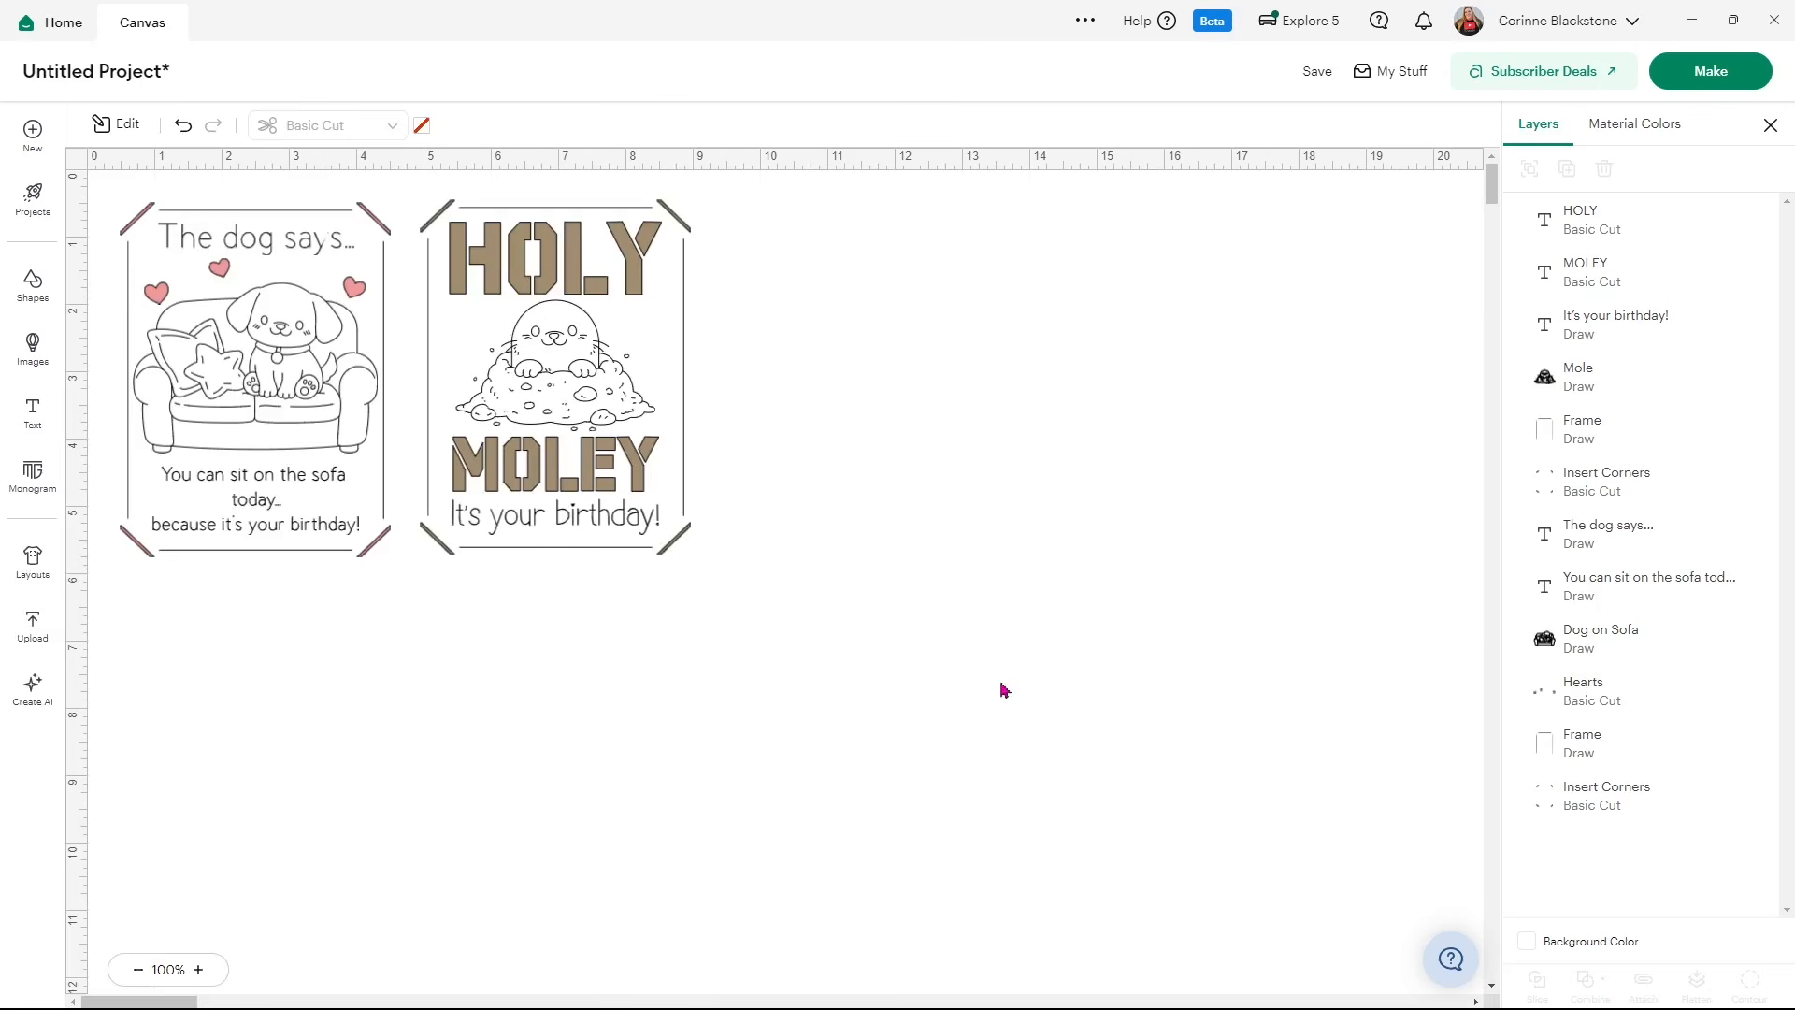
drag(861, 672, 420, 177)
drag(491, 276, 965, 347)
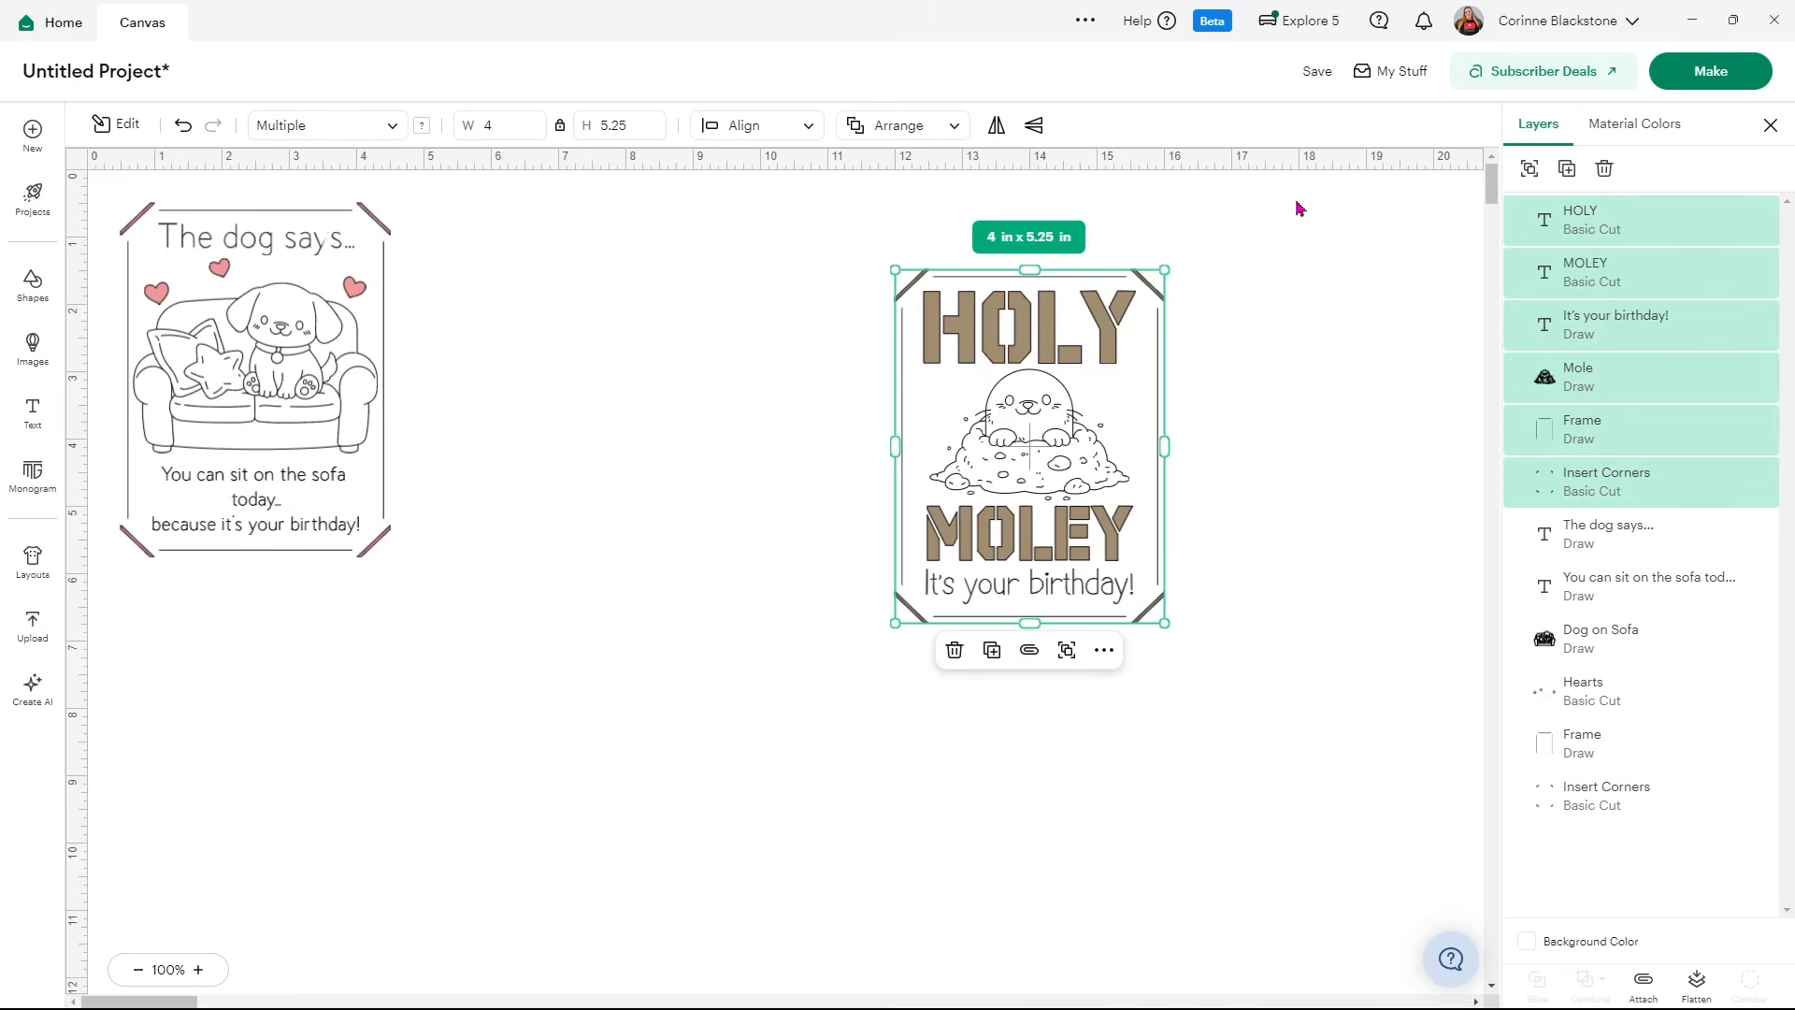
- Consolidate the material colors by merging the mole card's brown cut layers into the dog card's pink color
click(1607, 136)
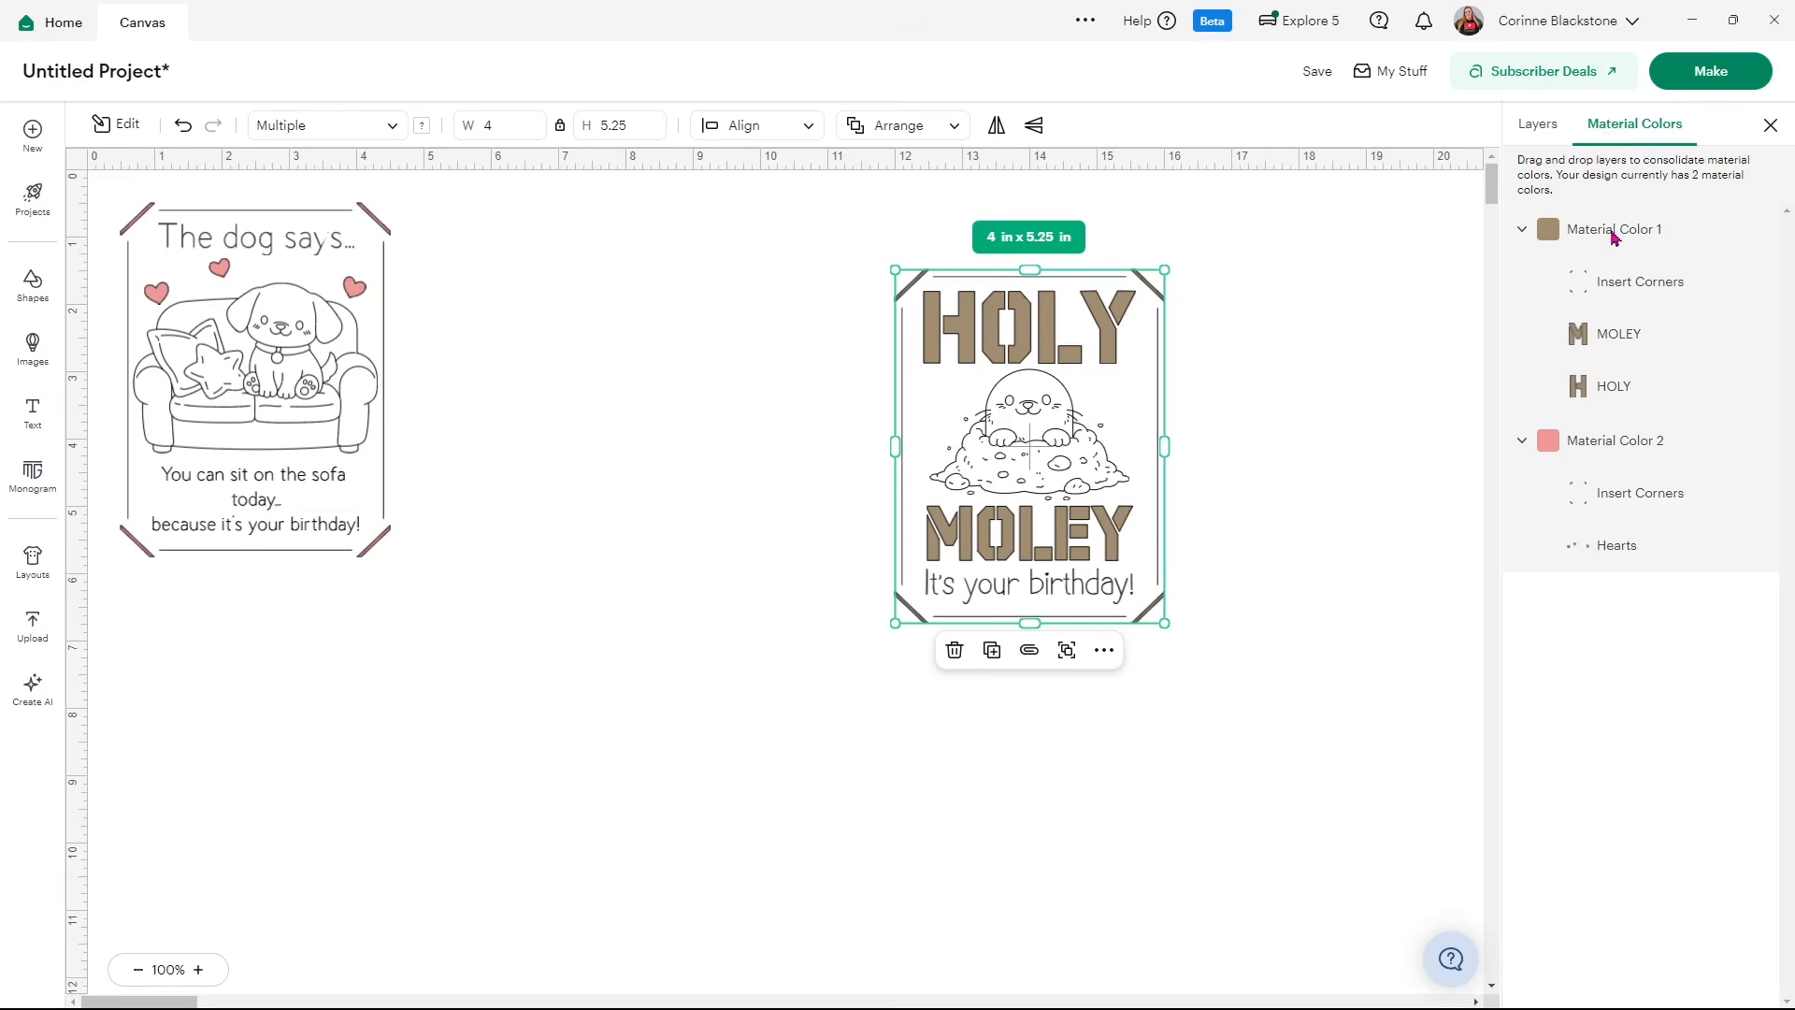
drag(1613, 235, 1613, 280)
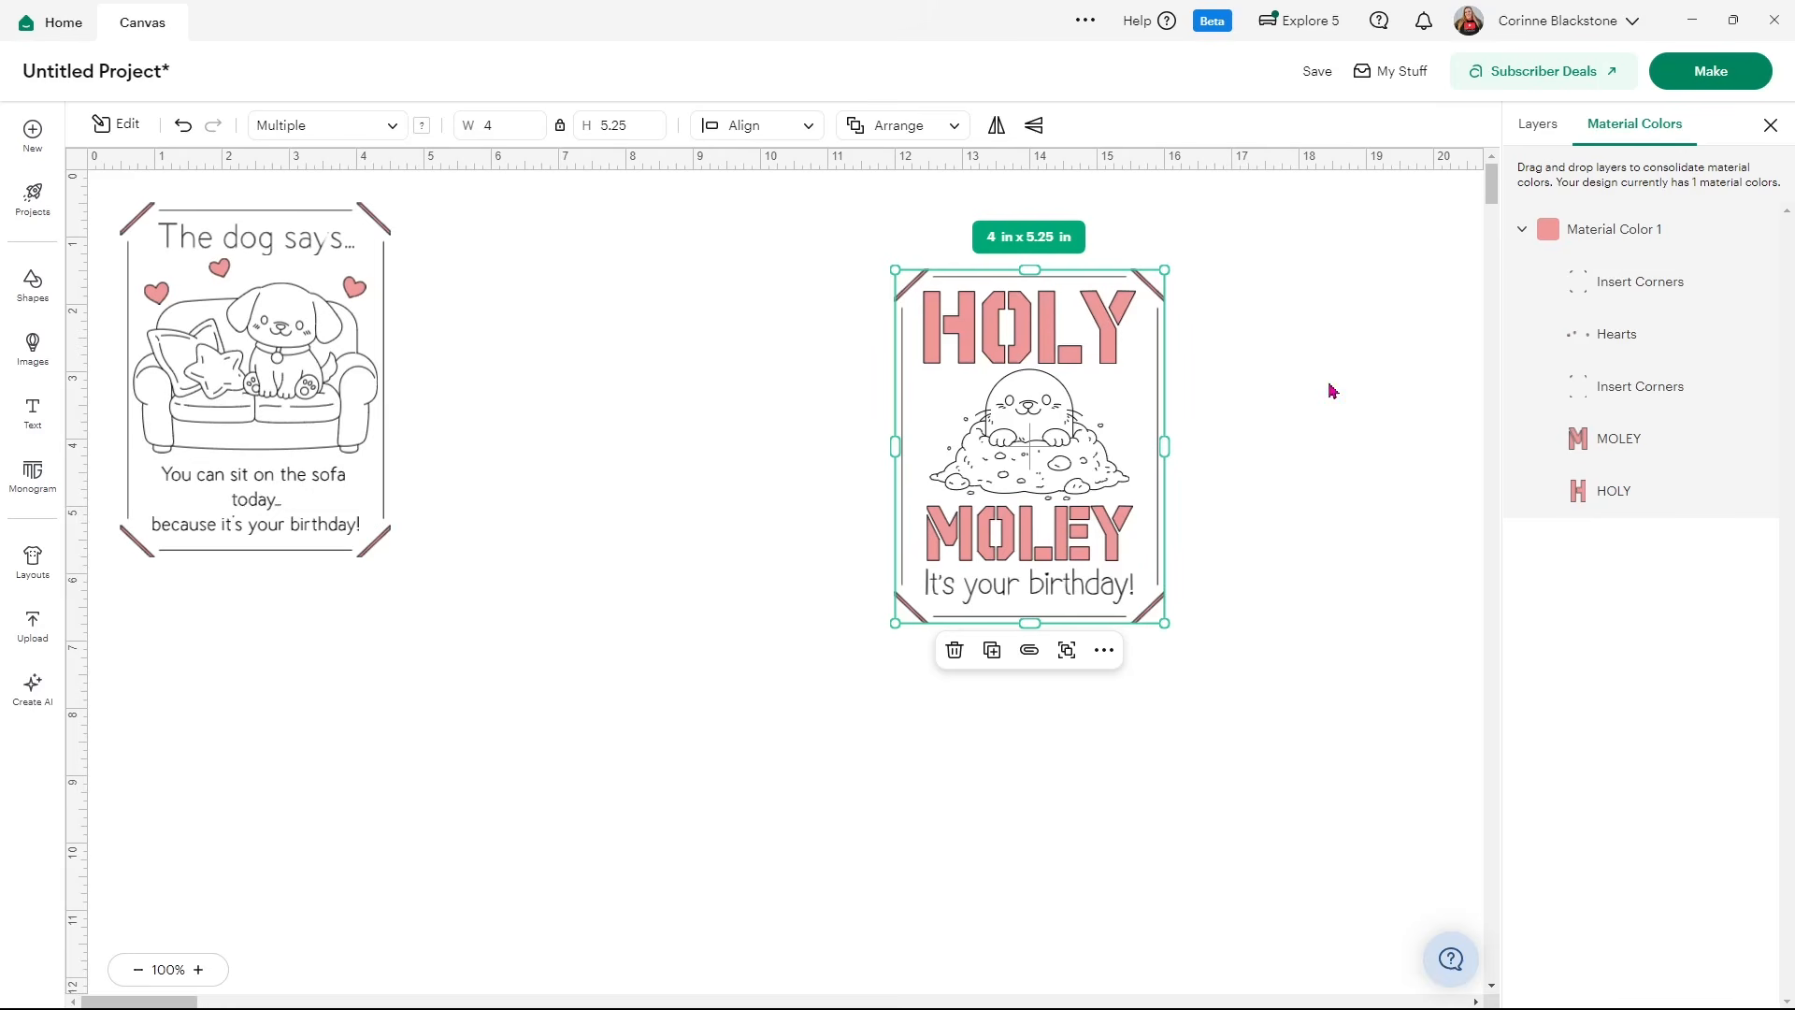
click(1541, 131)
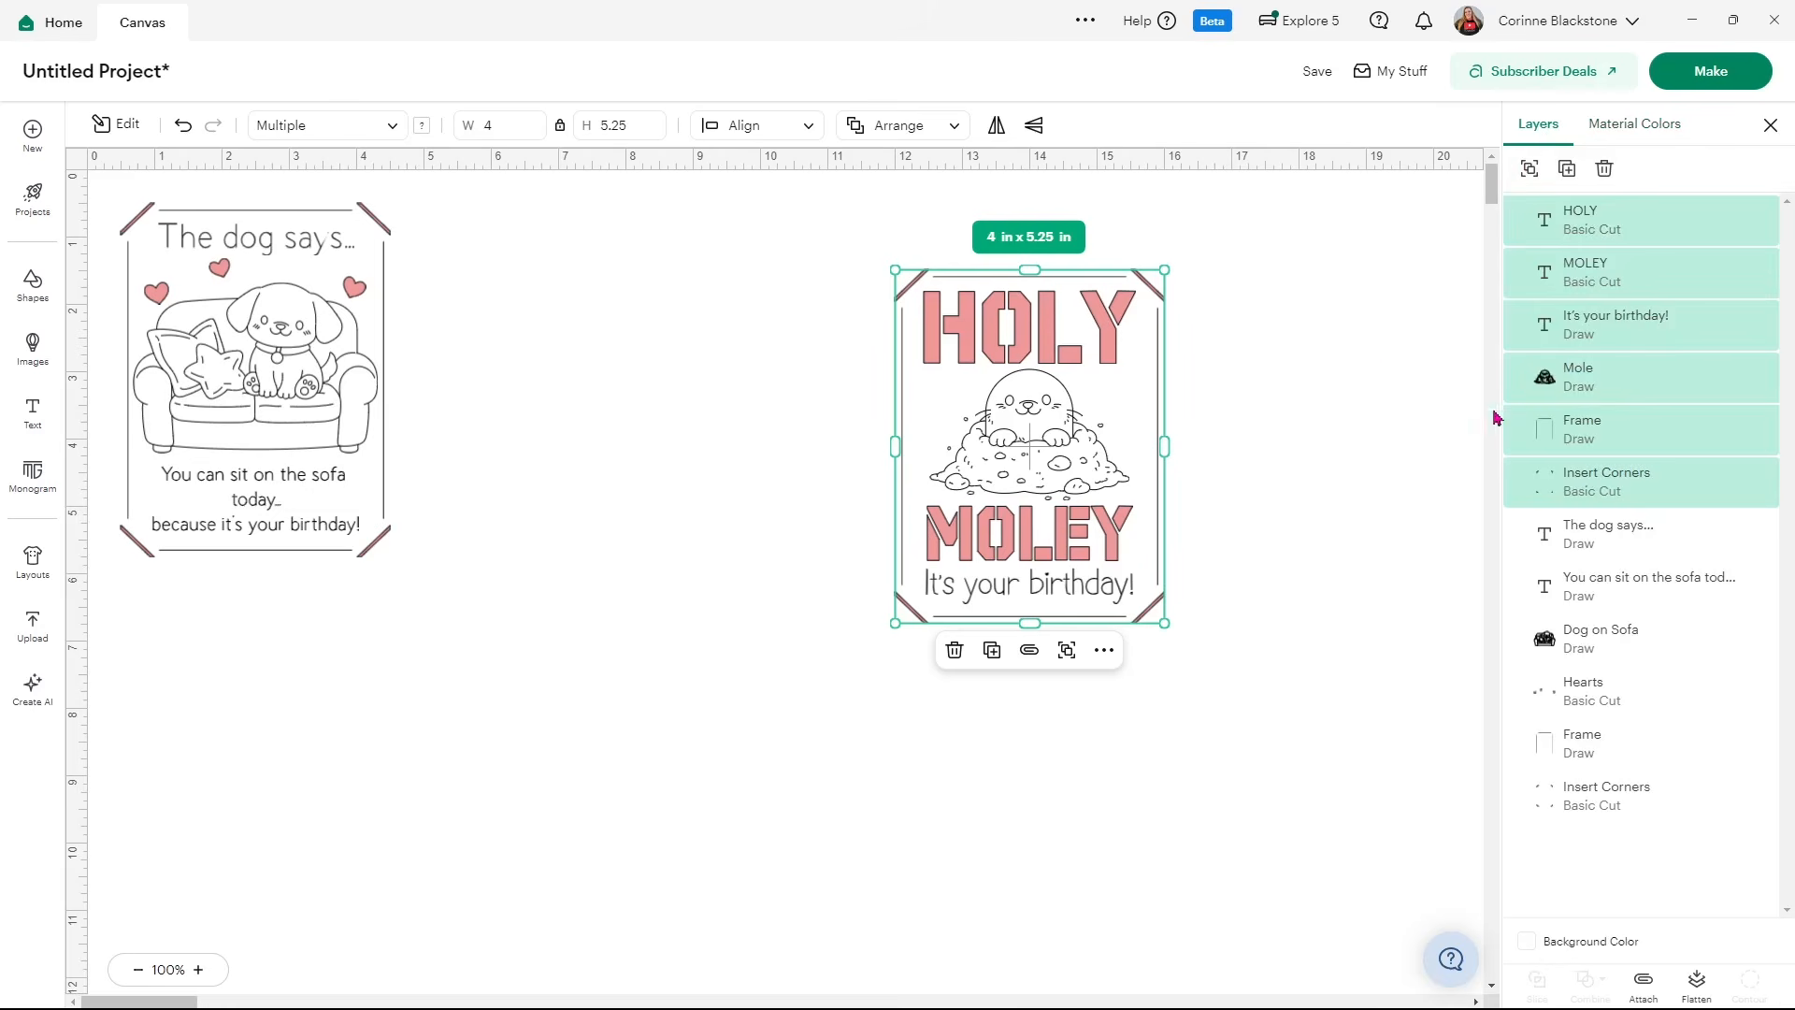
- Check the pen type and color assigned to the "It's your birthday!" text and the Dog on Sofa drawing
click(1573, 327)
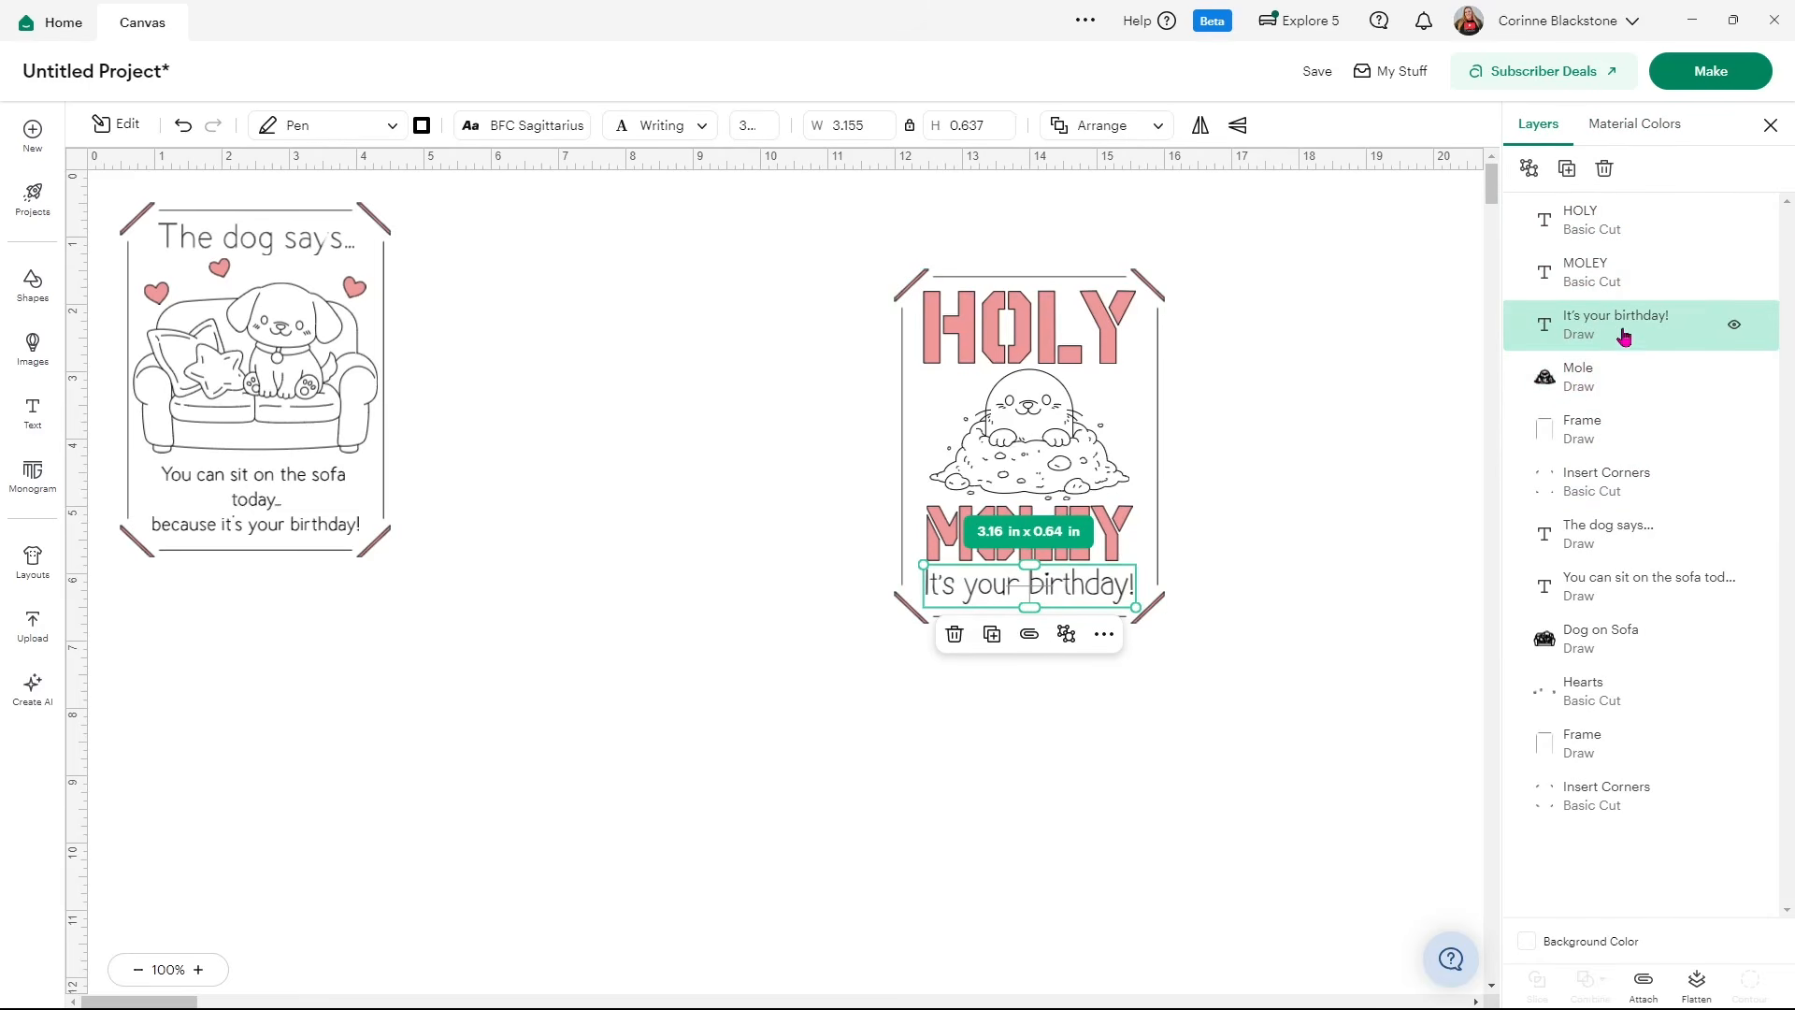
click(423, 128)
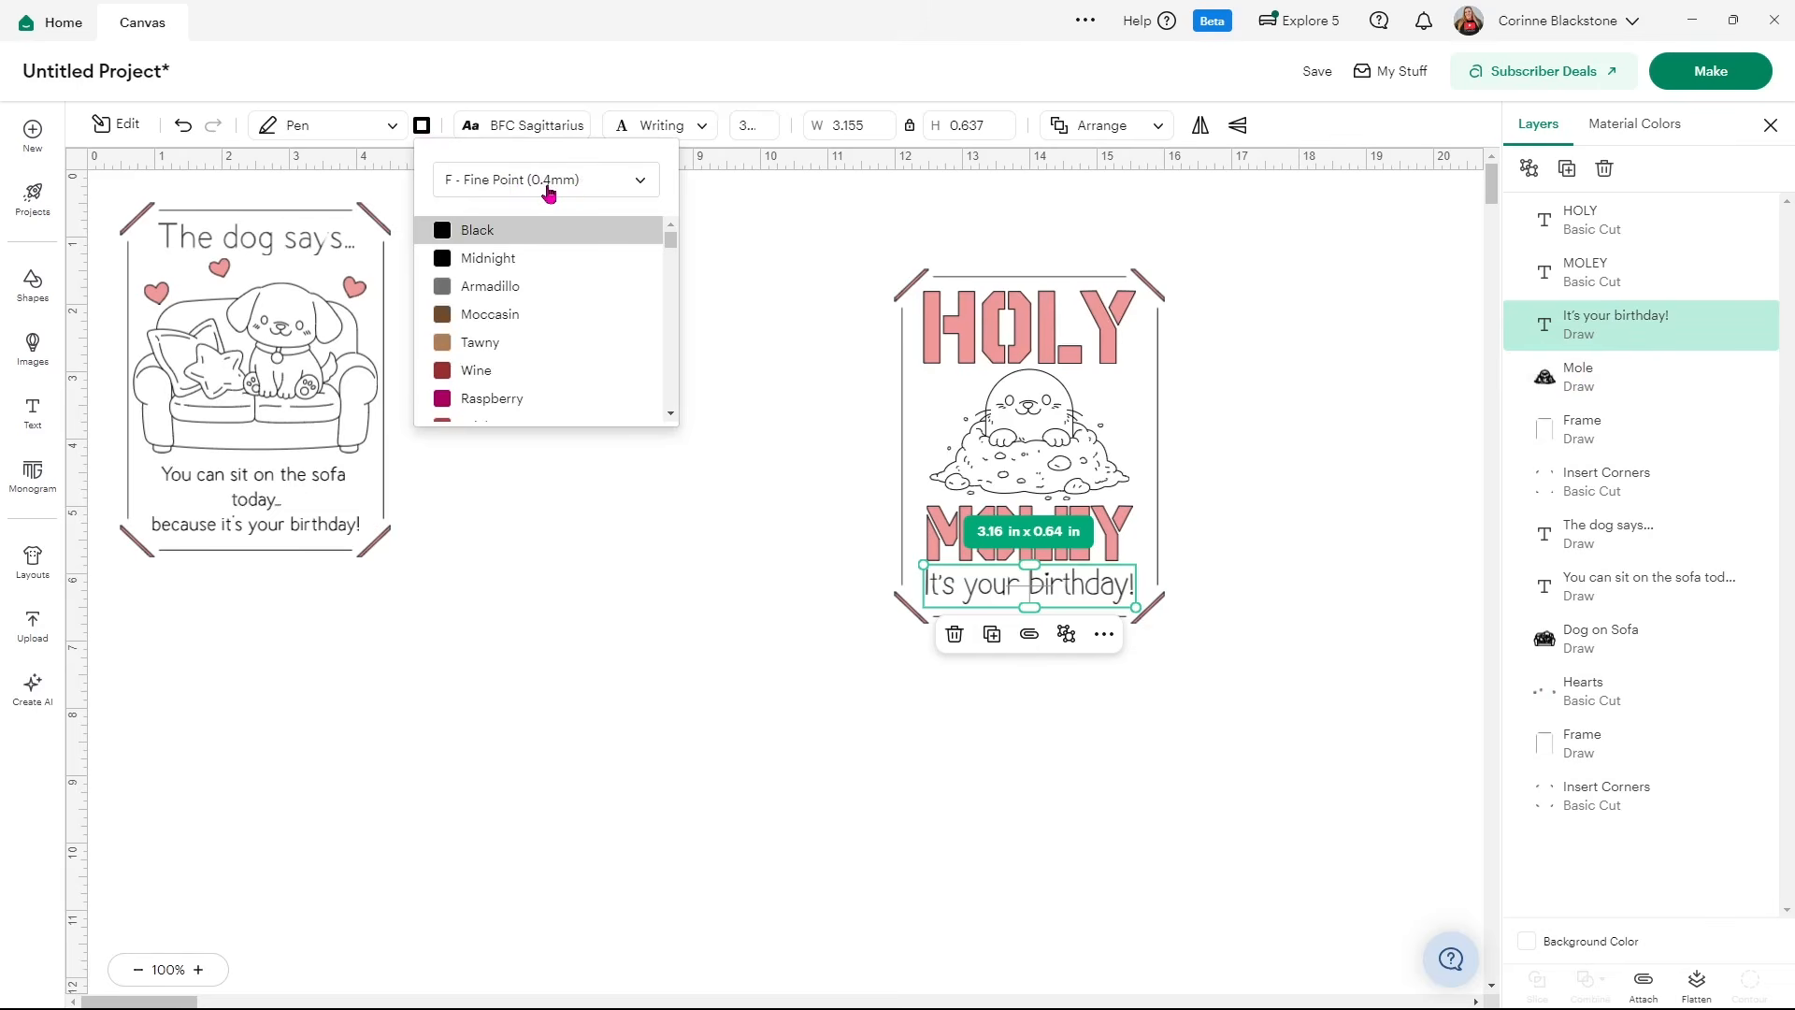
click(1617, 652)
click(423, 126)
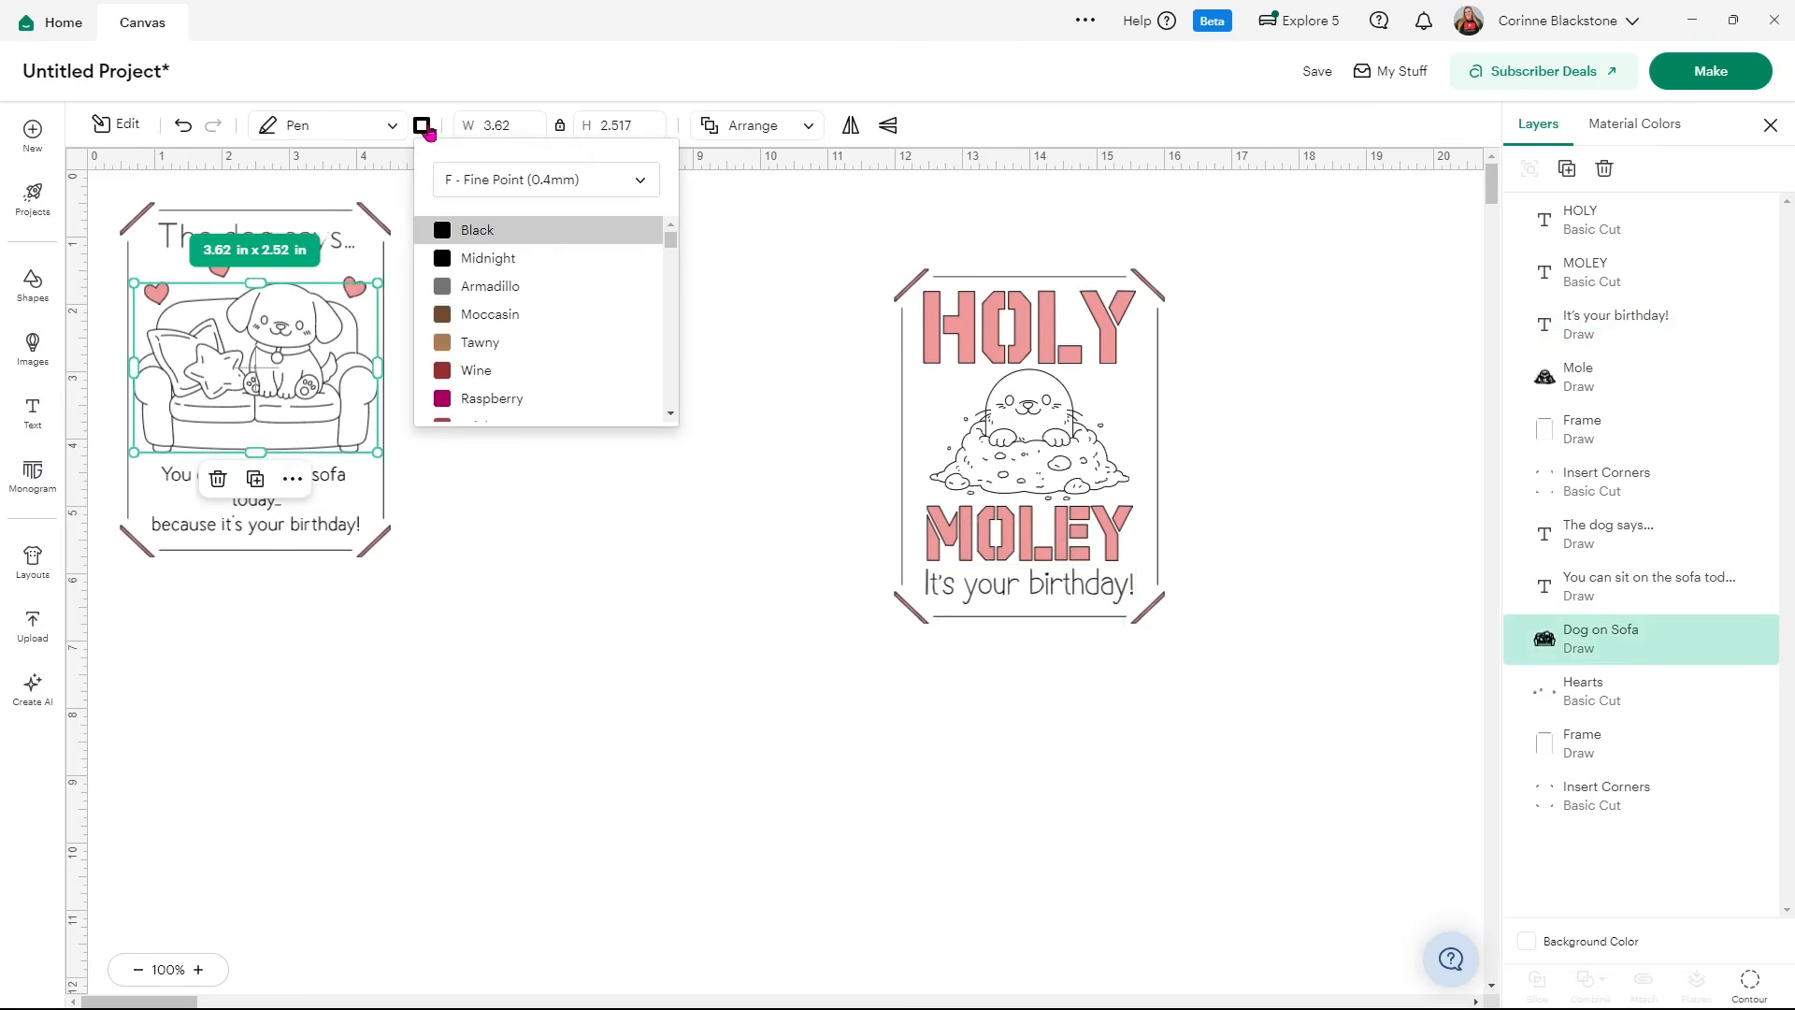
click(1234, 561)
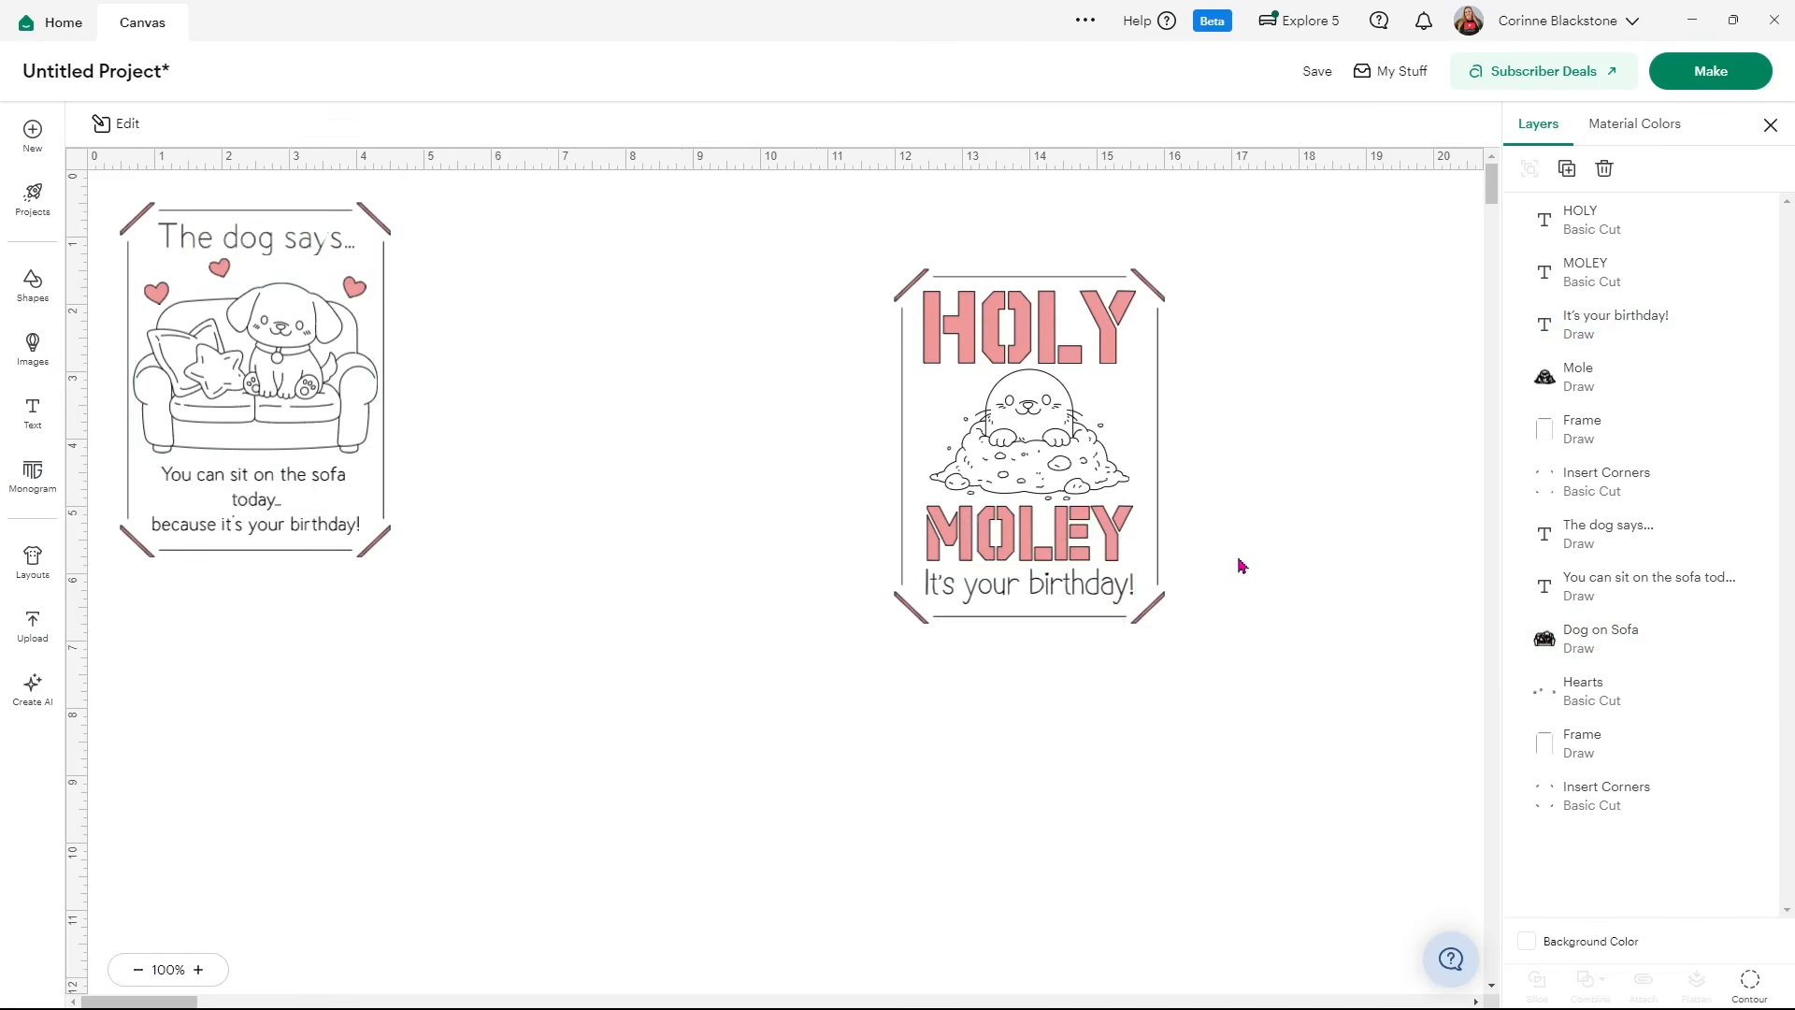
- Attach all layers of the mole card together, and attach all layers of the dog card as a separate set
drag(1323, 701, 750, 272)
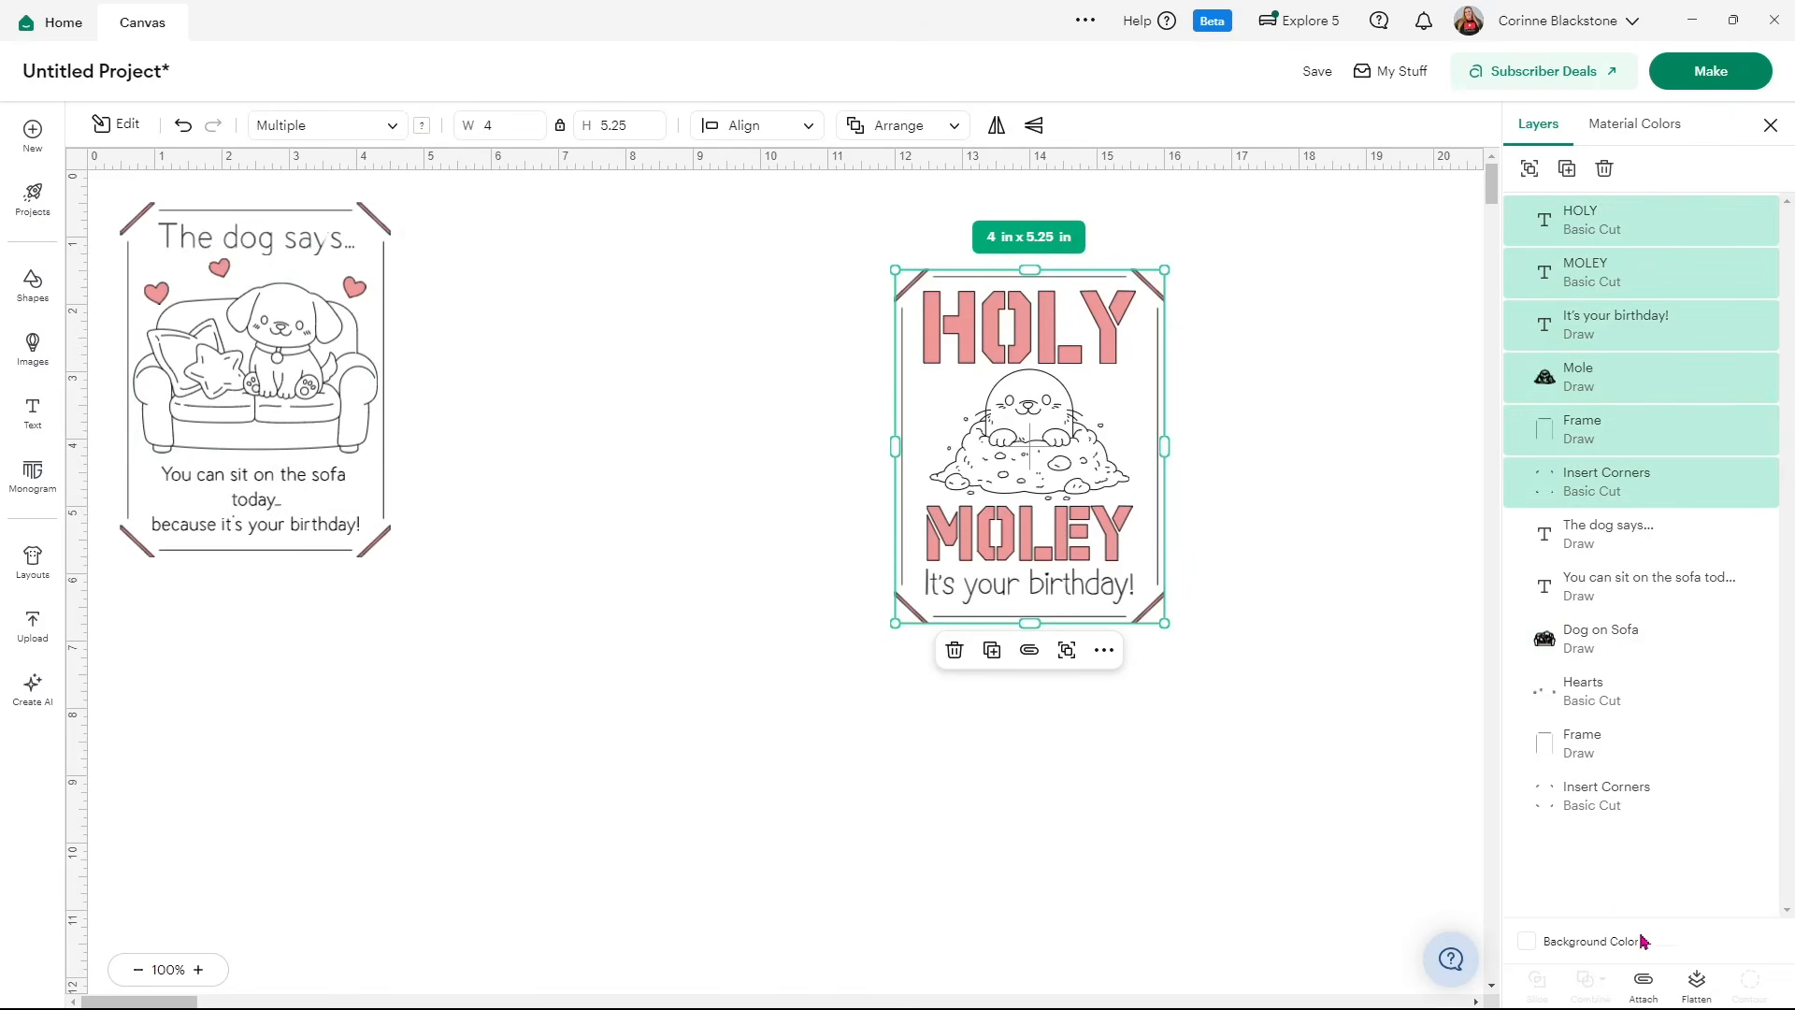
click(1643, 982)
drag(516, 662, 101, 200)
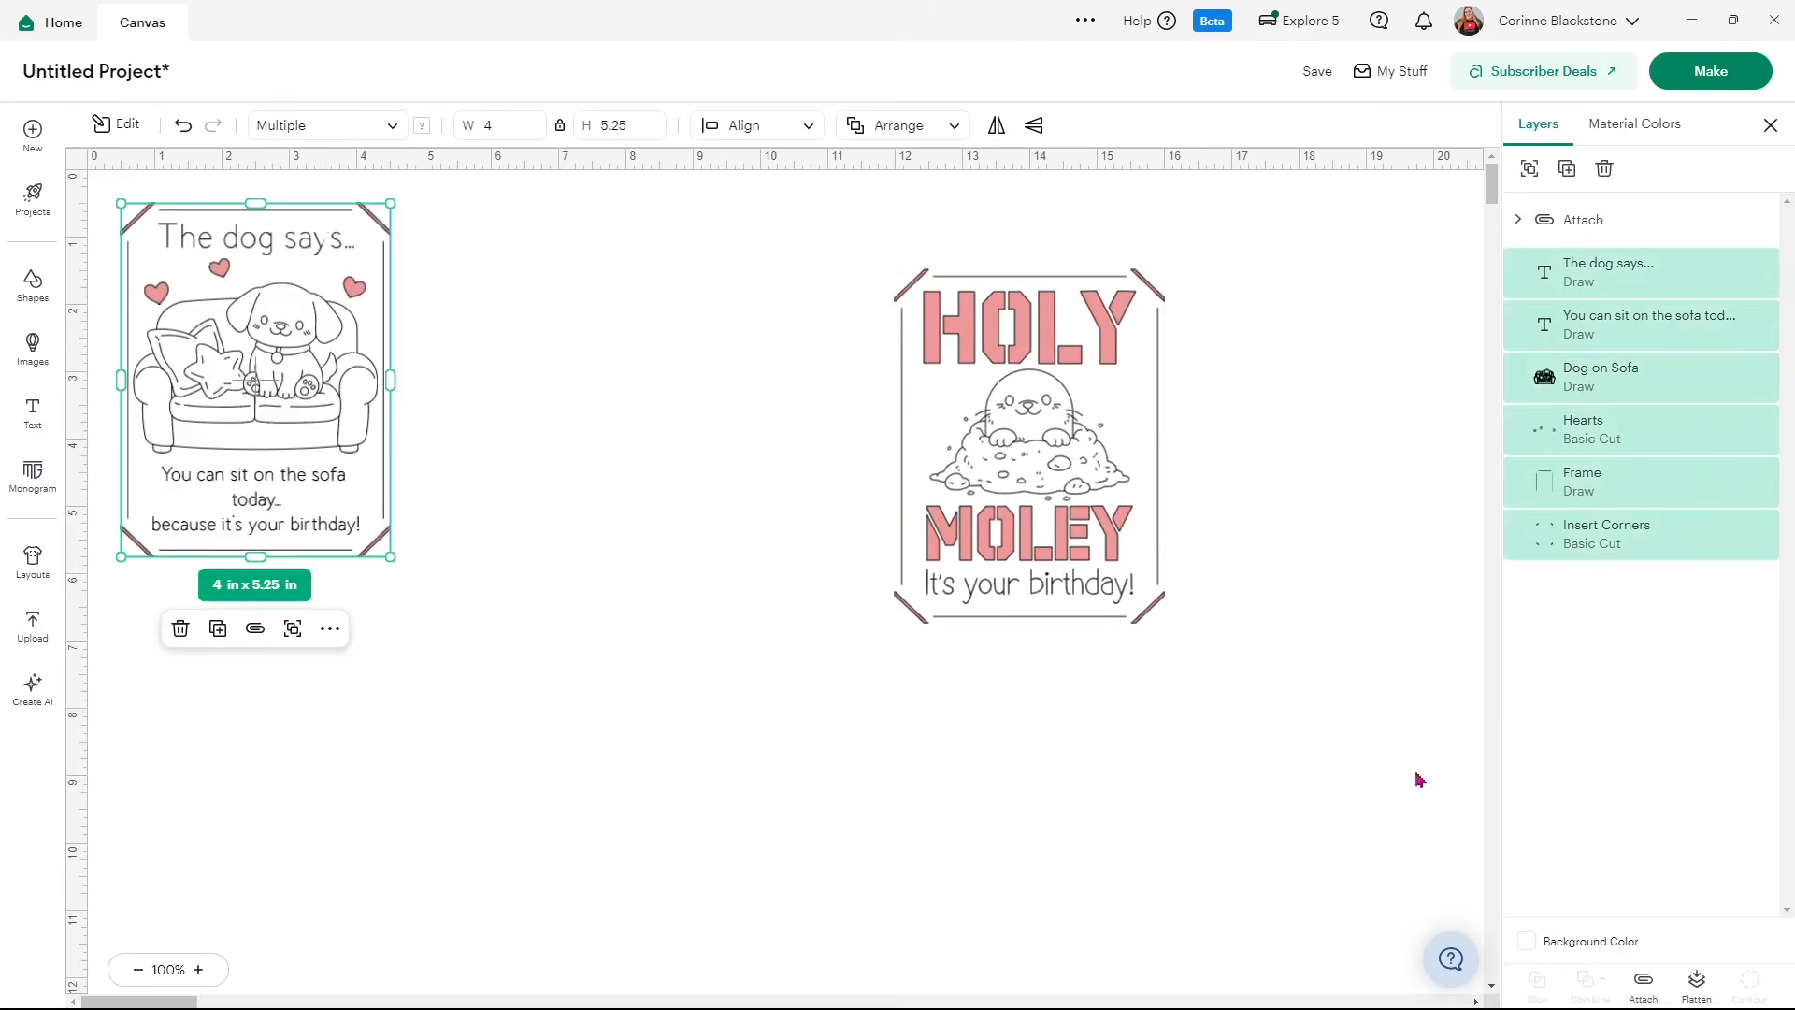
click(1643, 981)
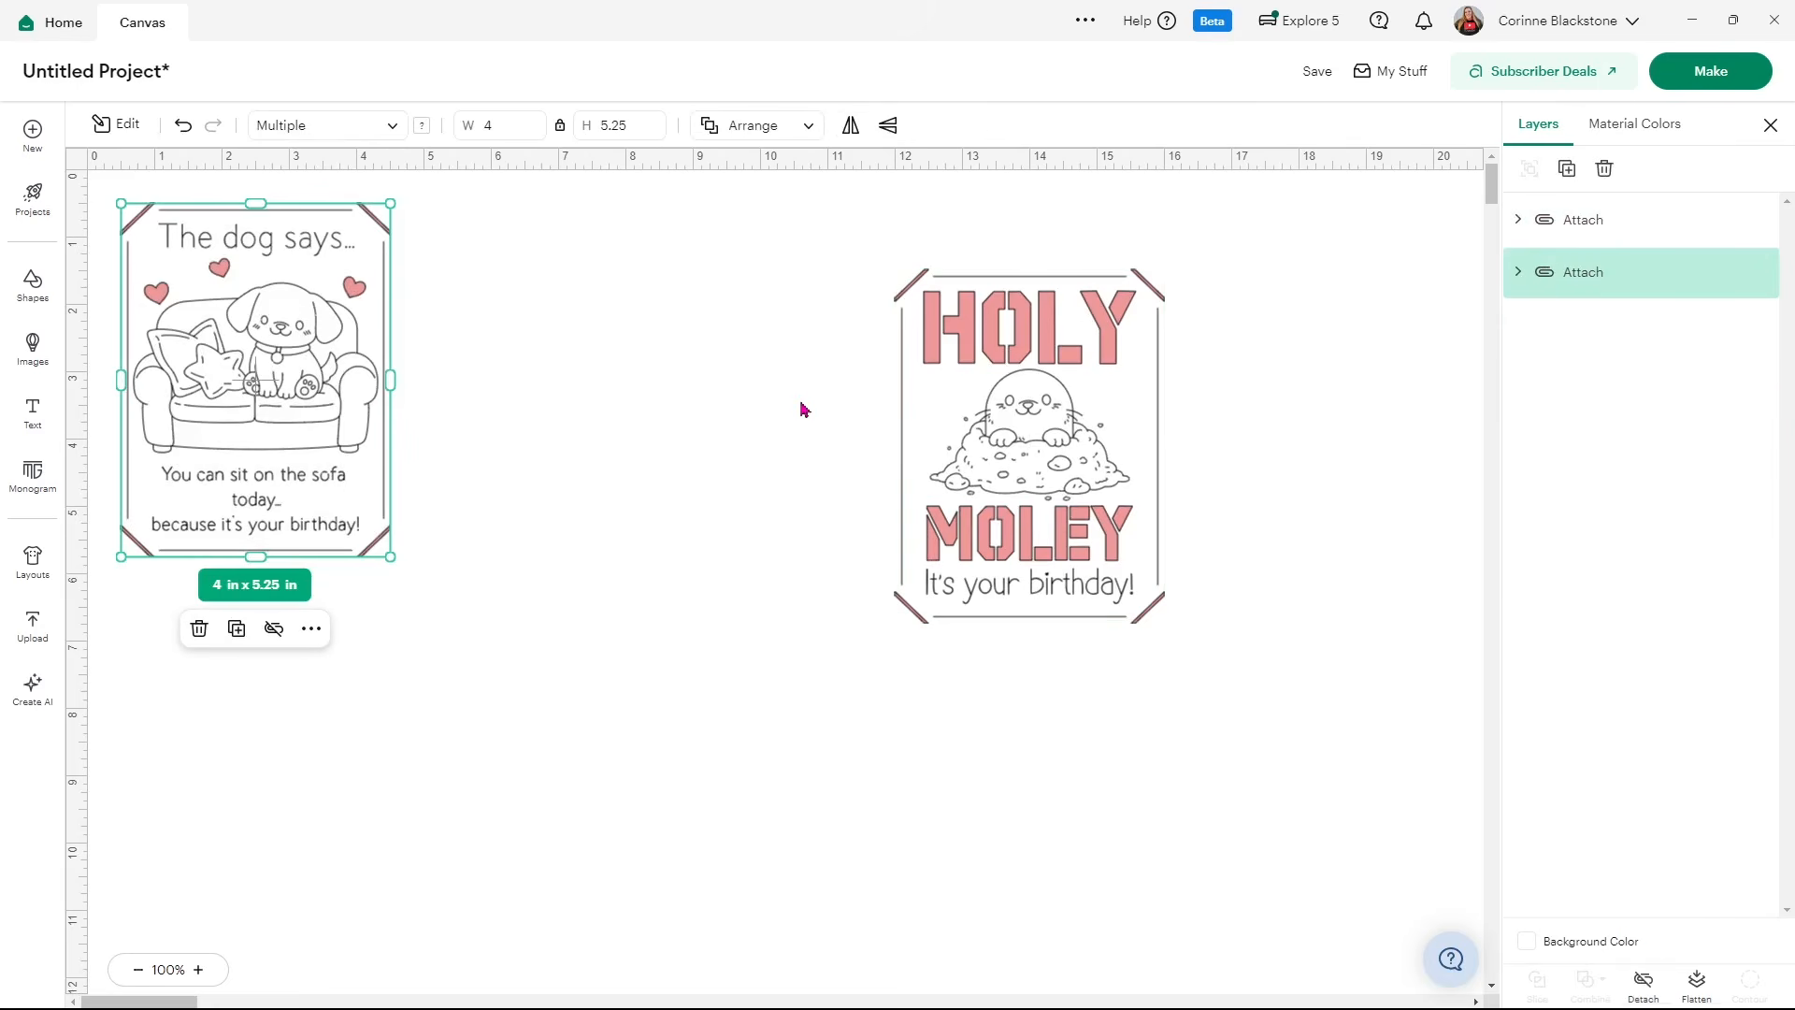
- Save the project under the title "card explore 5 test"
click(1316, 73)
drag(730, 133, 583, 133)
text(ard)
key(BackSpace)
key(BackSpace)
key(BackSpace)
text(car)
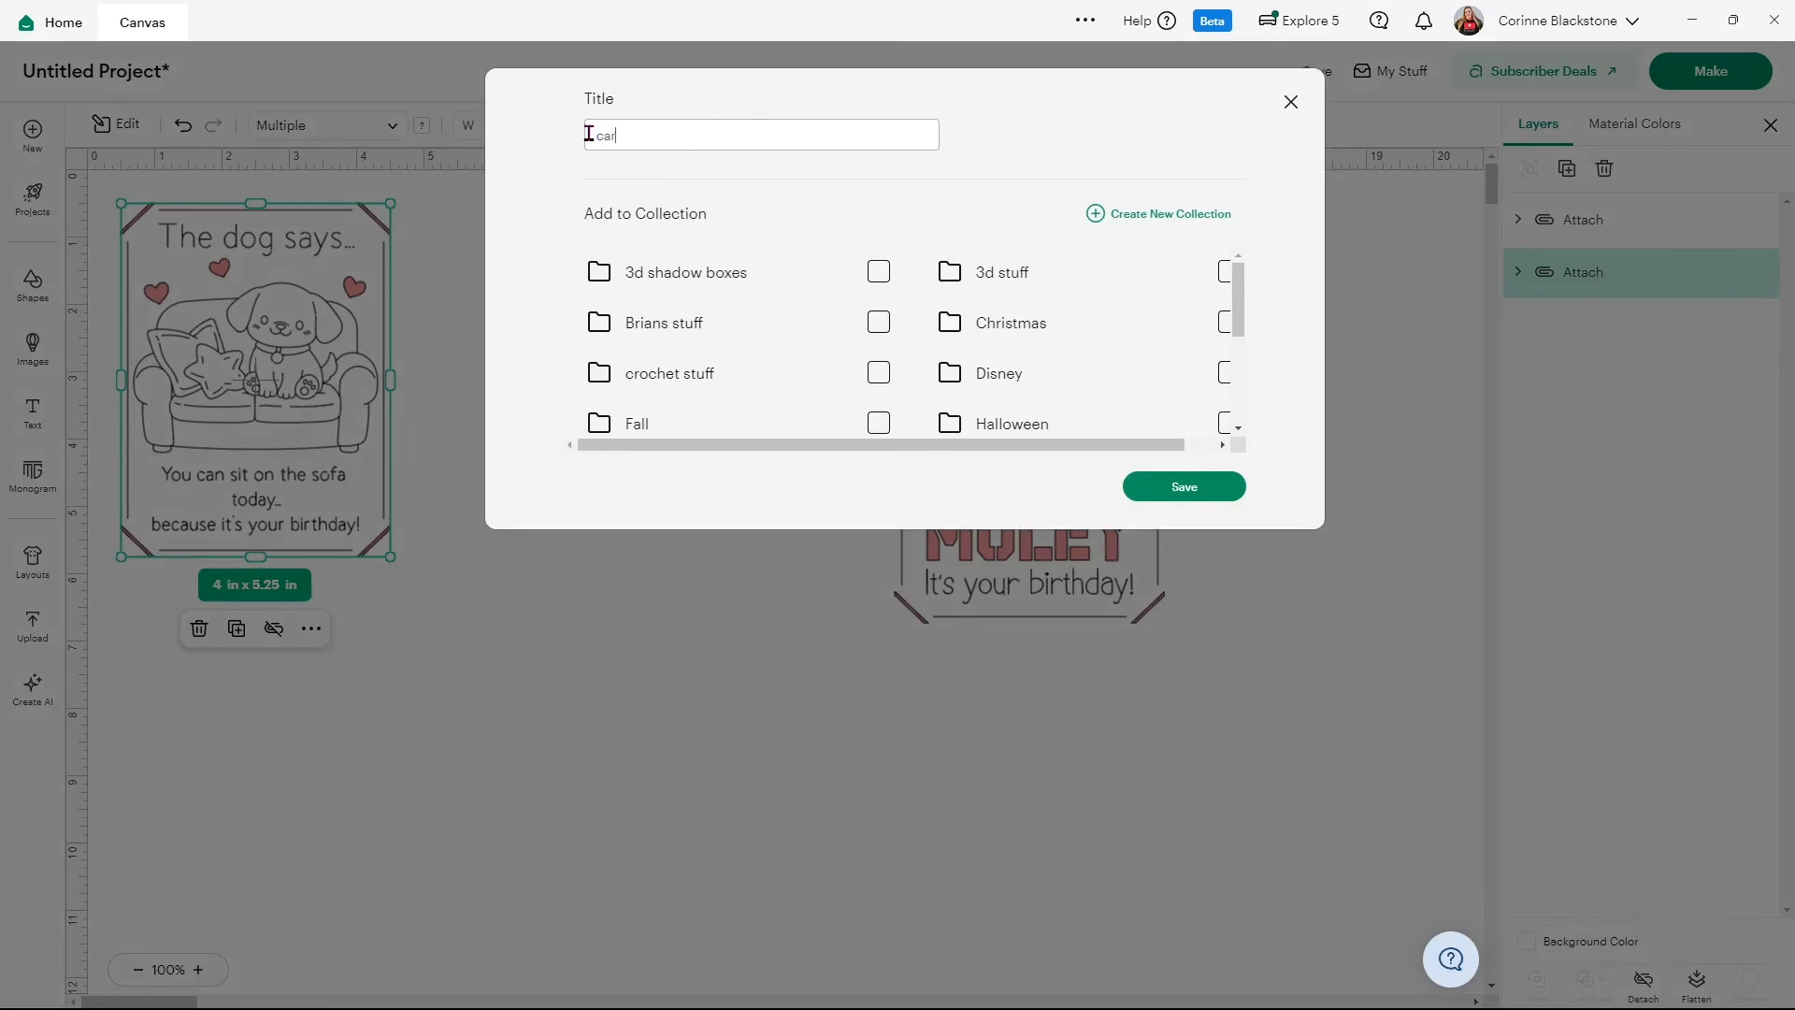
text(d explore 5 test)
click(1185, 486)
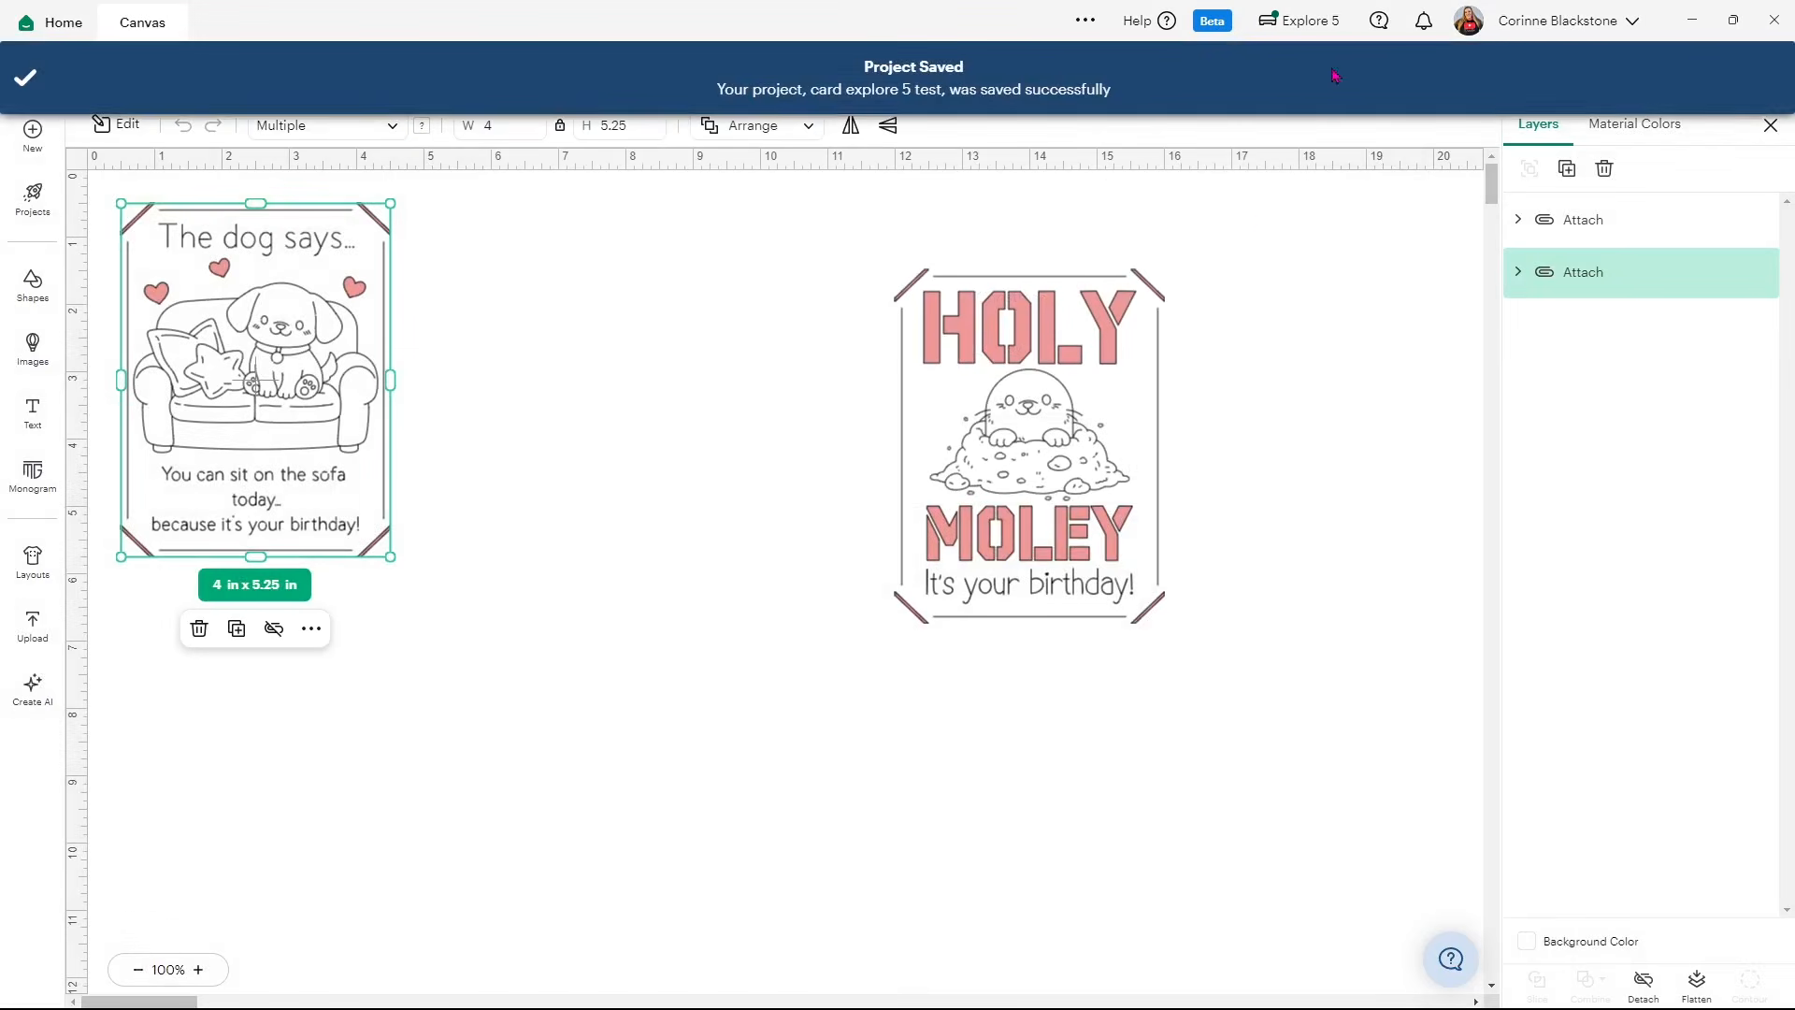
- Send the saved project to mat preparation, loading the materials On Card Mat with the 2-Card Mat option
click(1700, 79)
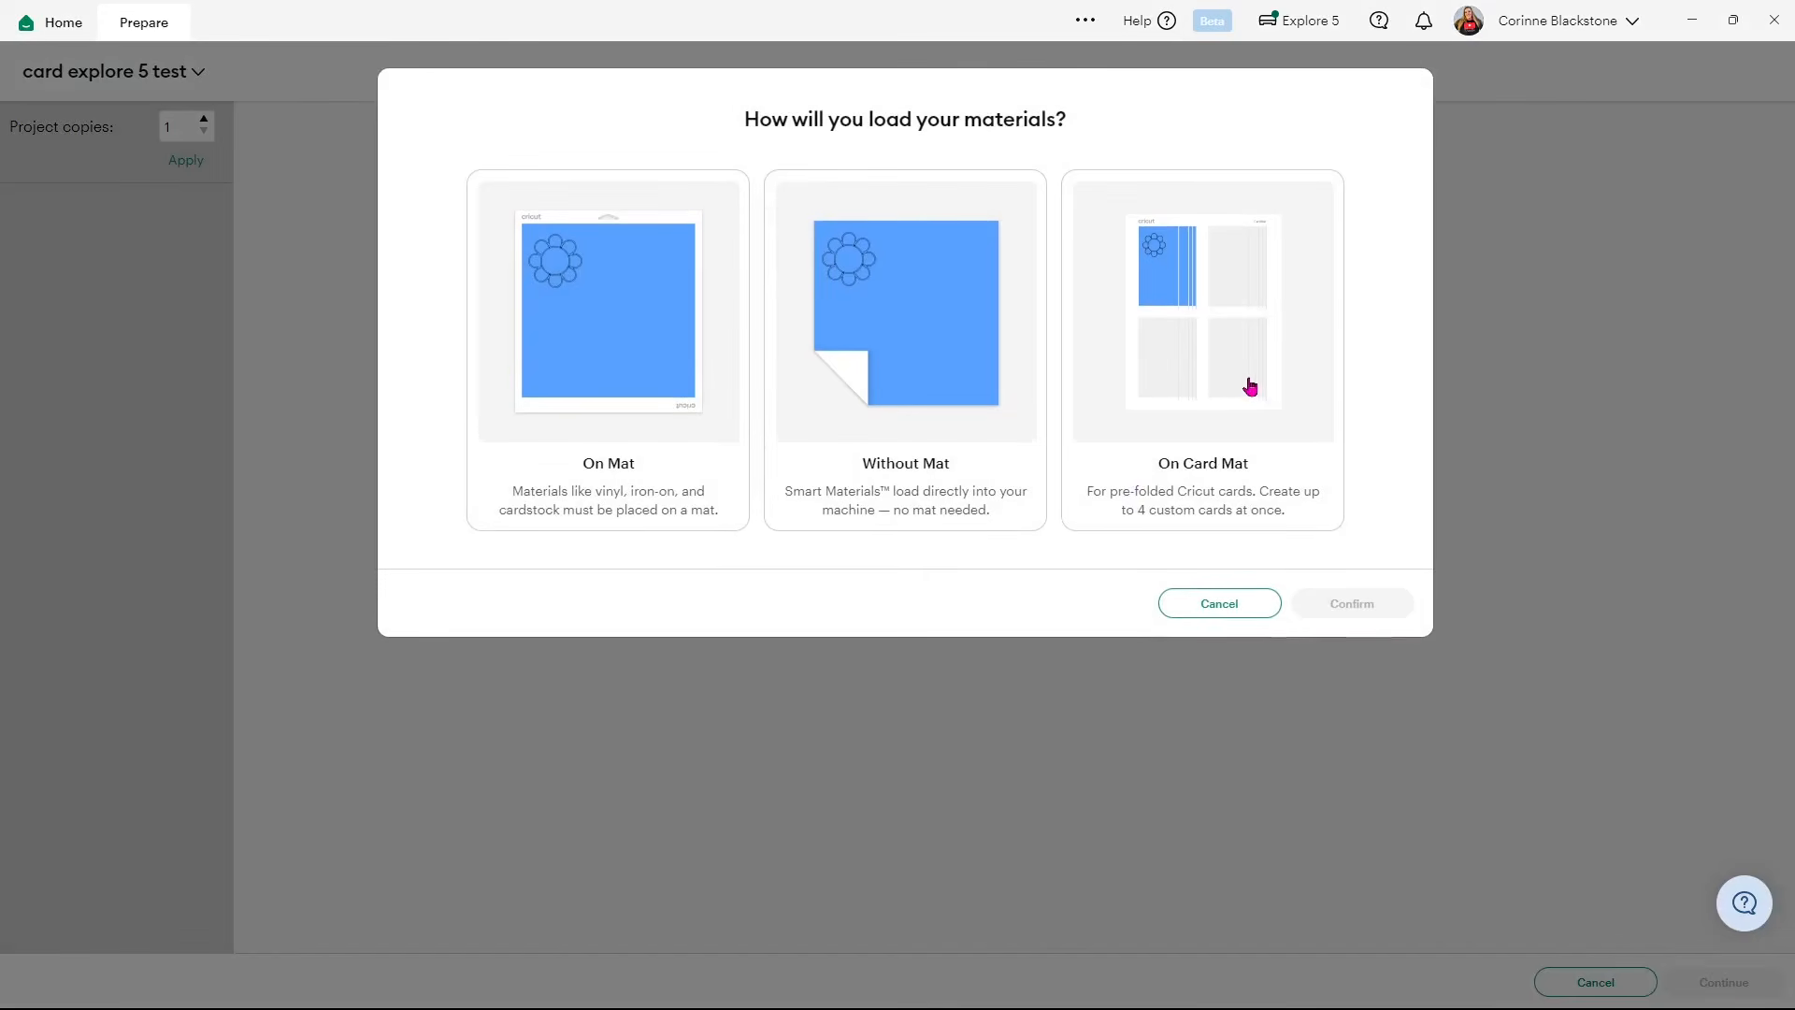
click(1251, 388)
click(1220, 551)
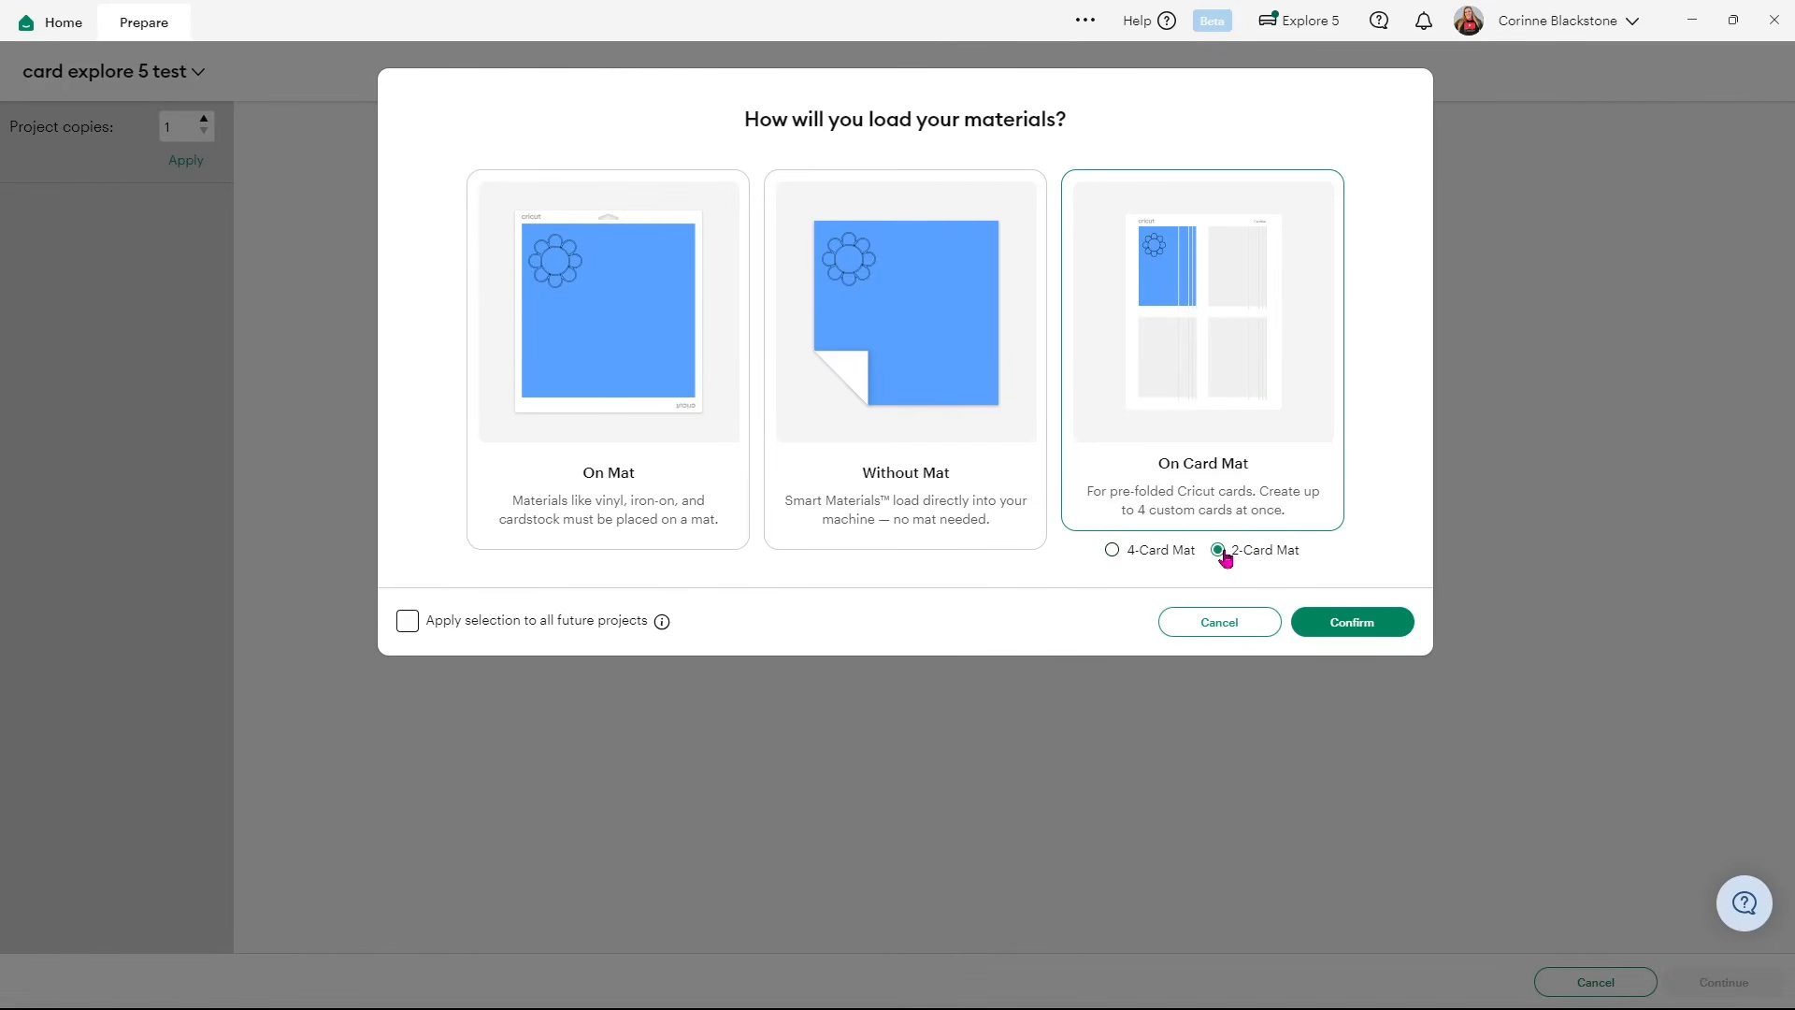
click(1339, 622)
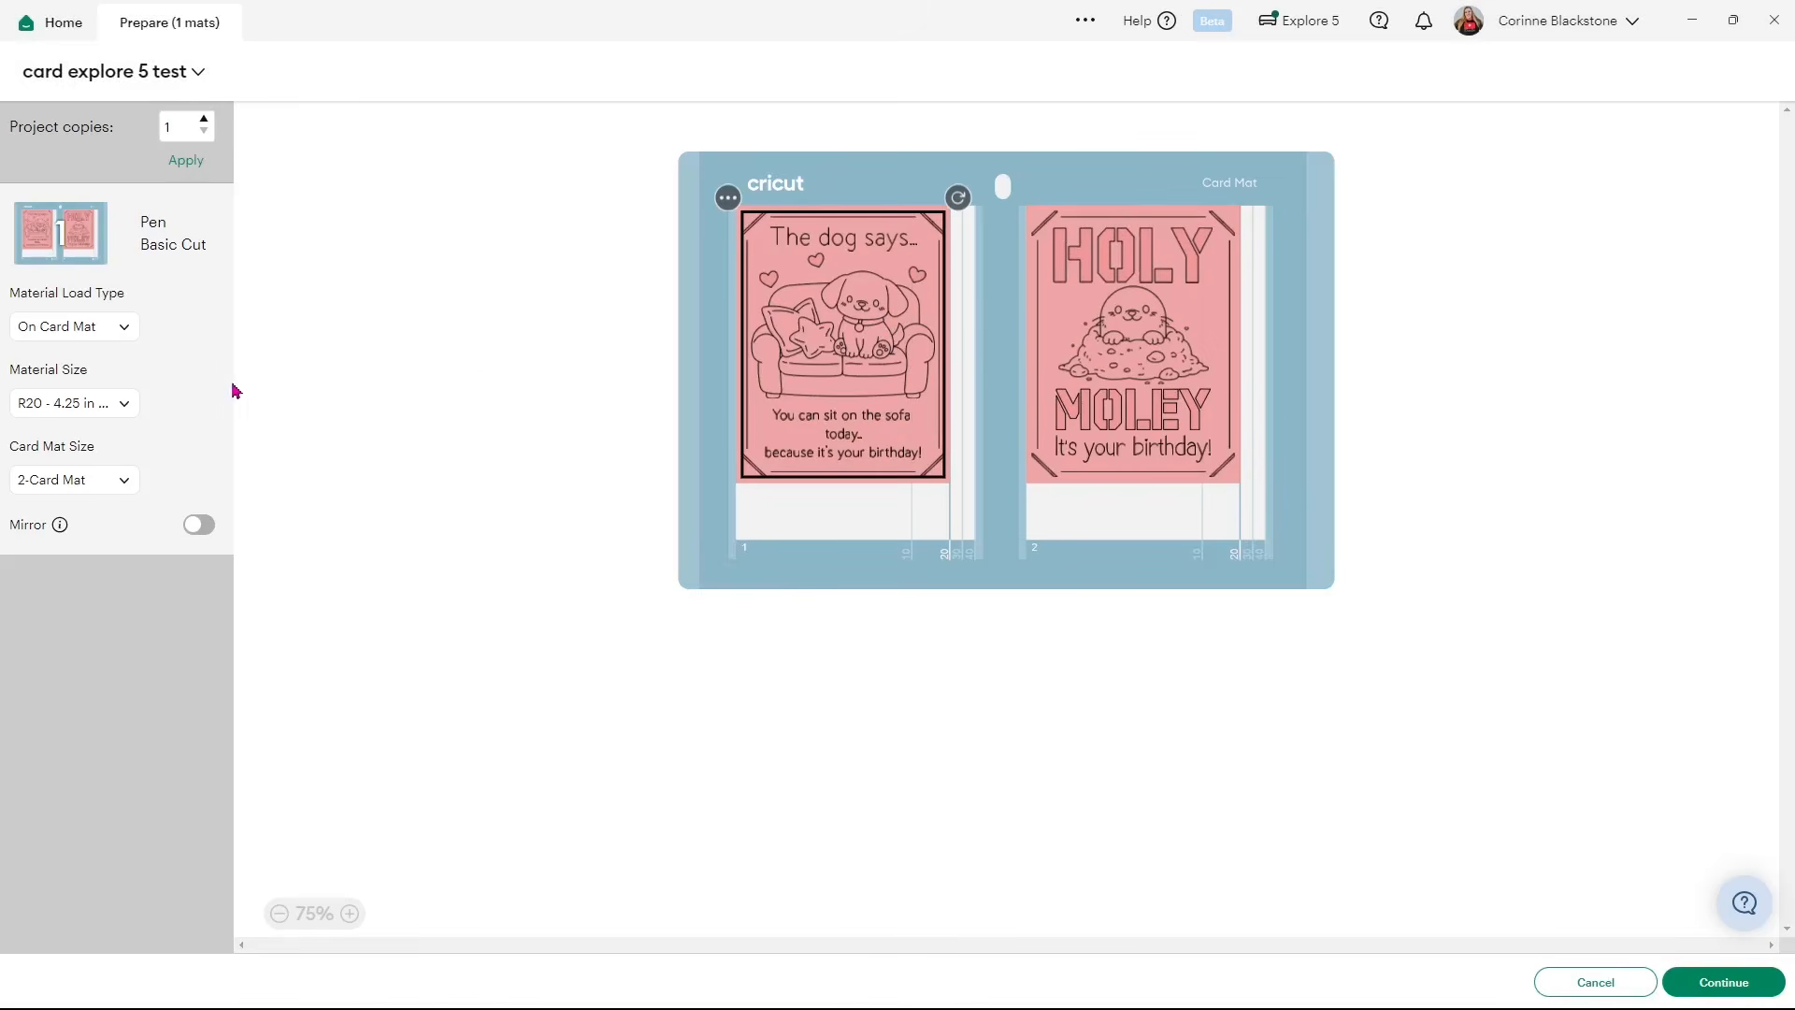
- Try the R30 - 4.5 in x 6.25 in and R40 - 4.75 in x 6.625 in material sizes and restore R20 - 4.25 in x 5.5 in
click(130, 415)
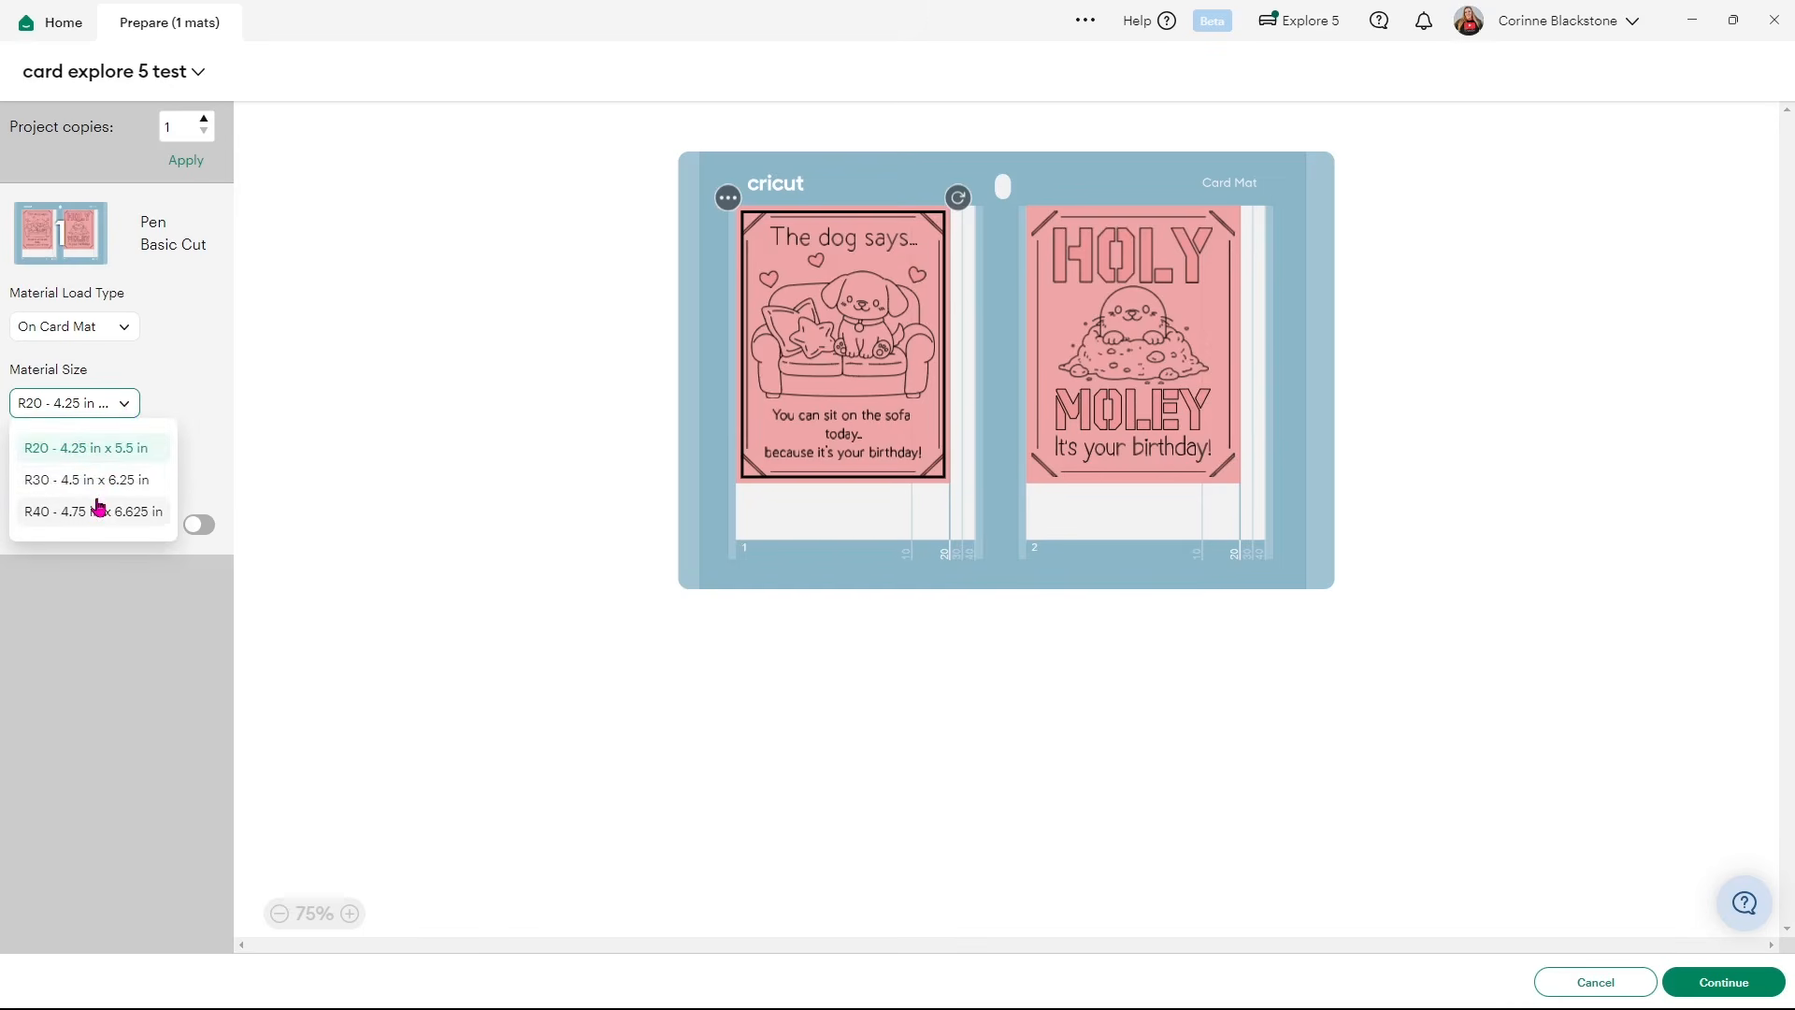
click(103, 450)
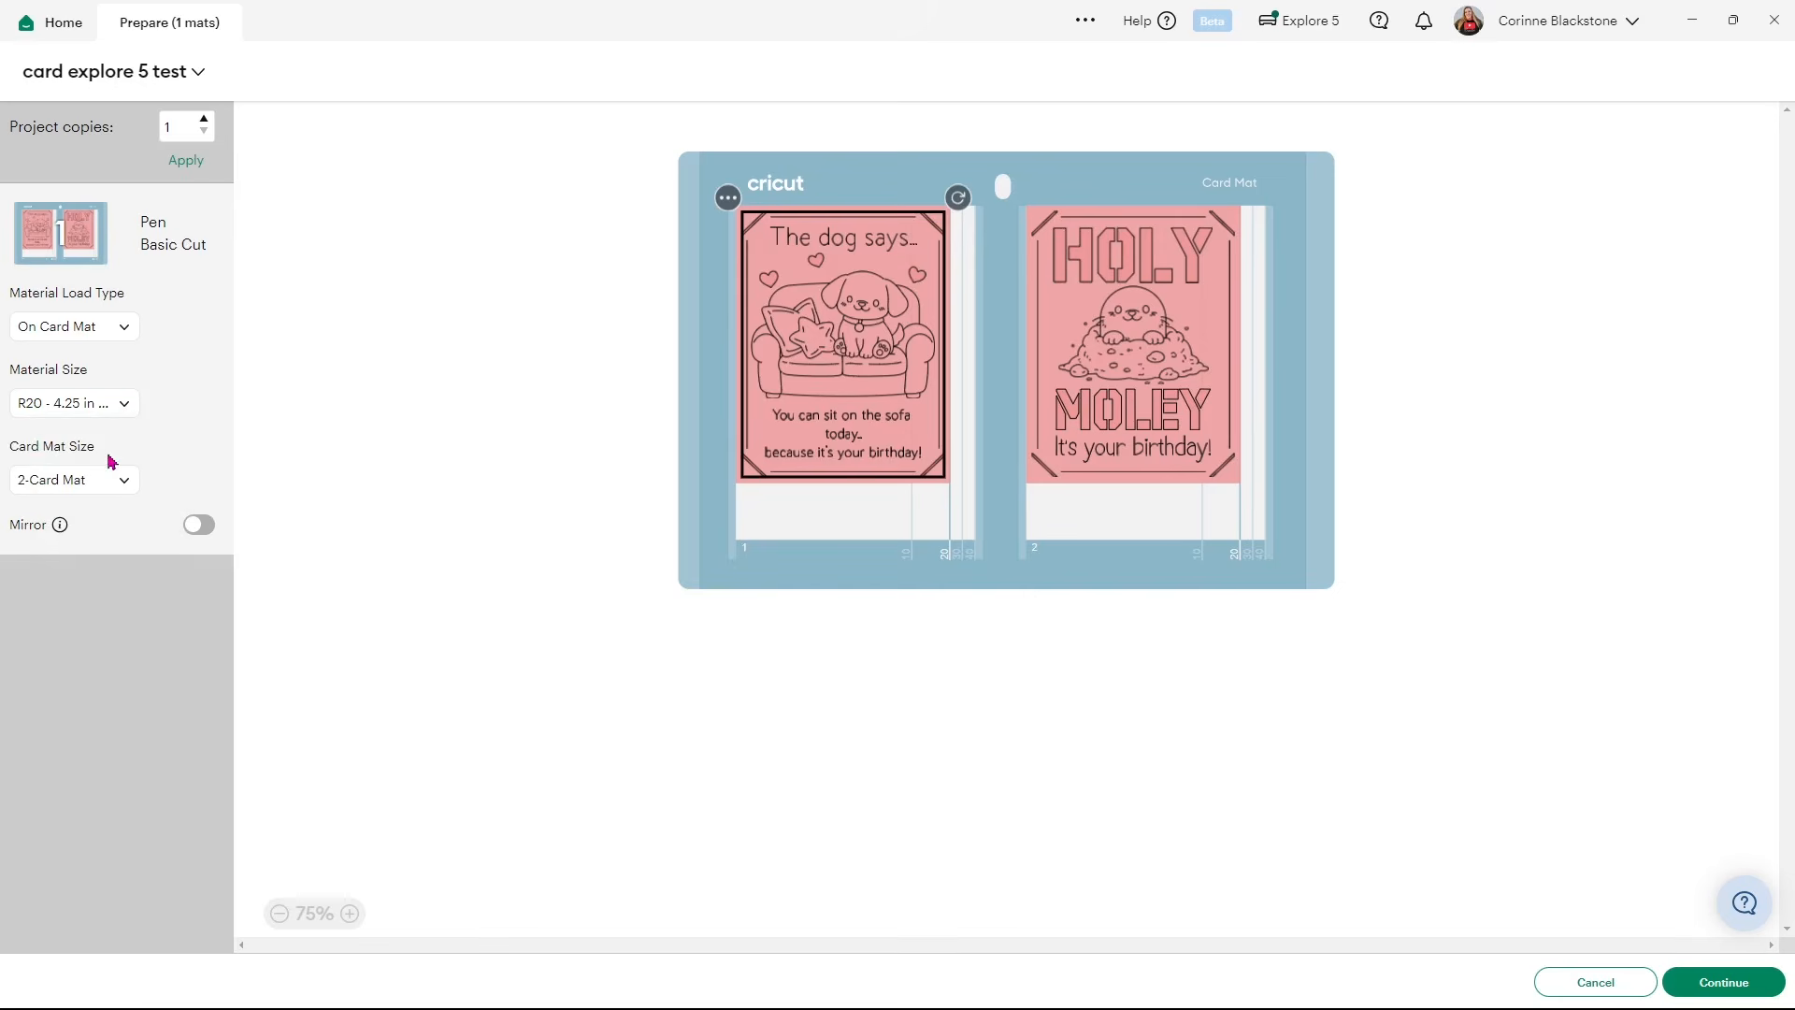
click(122, 407)
click(112, 479)
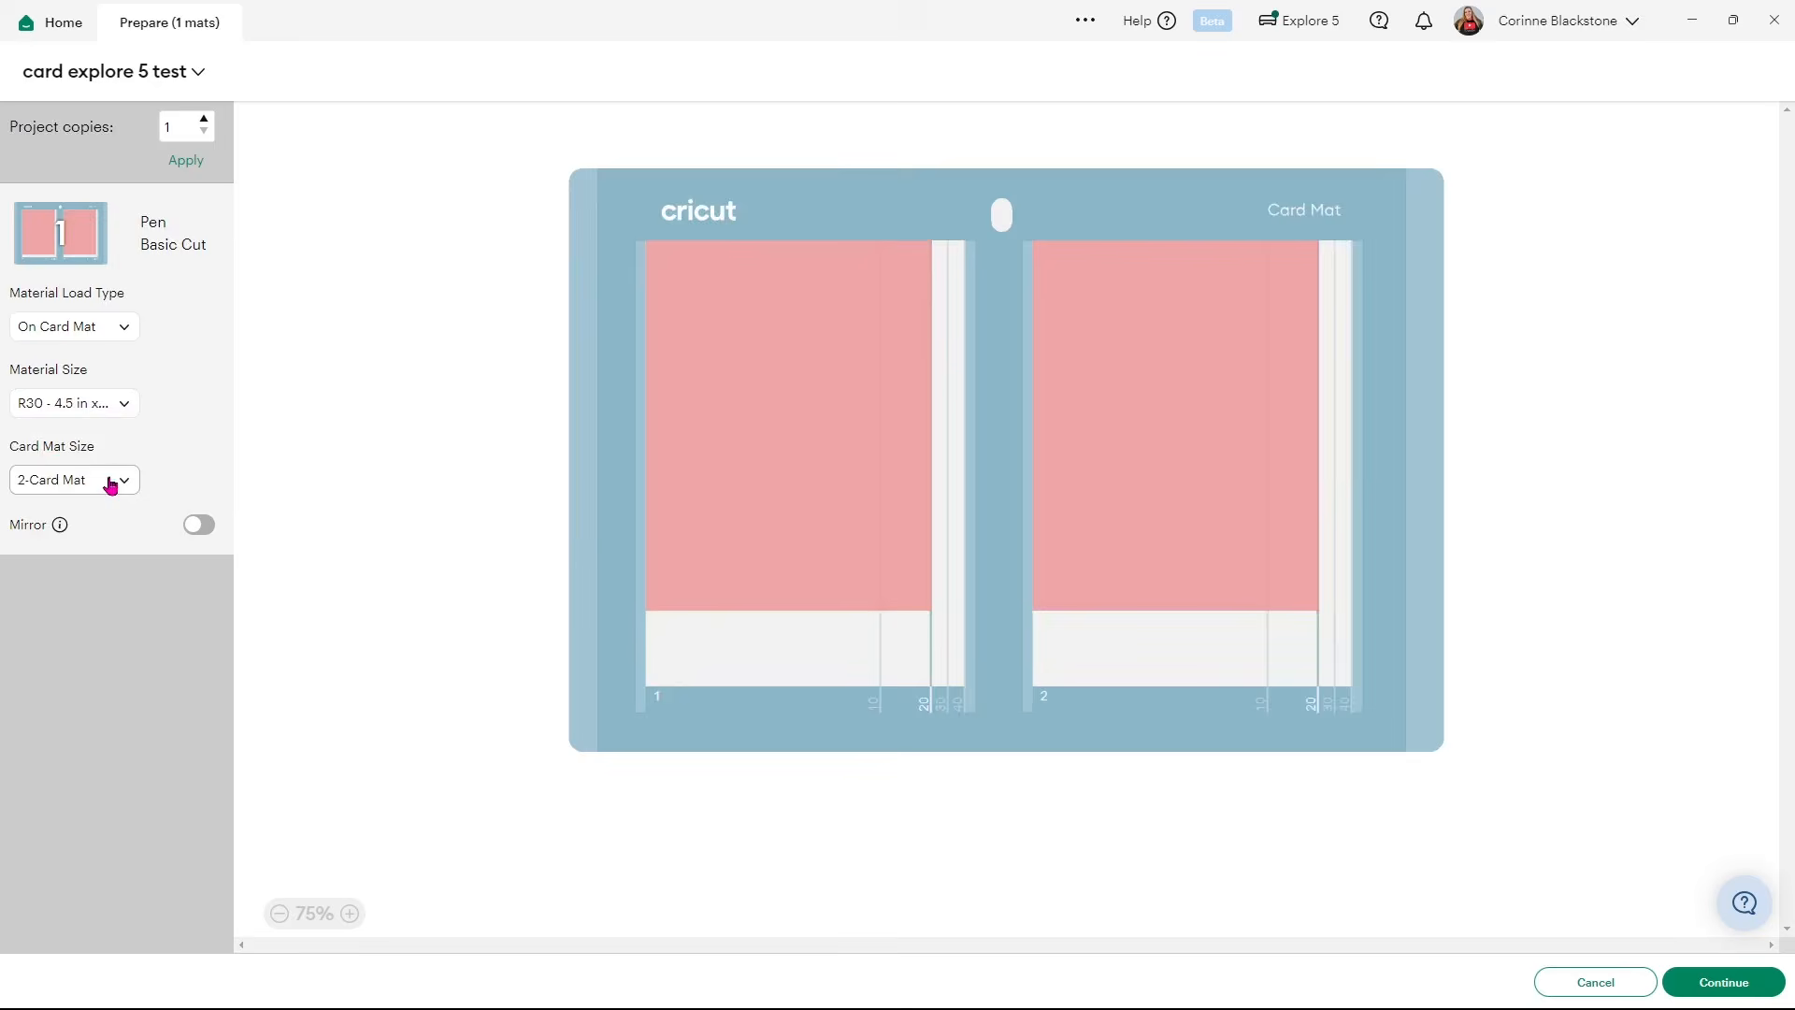
click(132, 406)
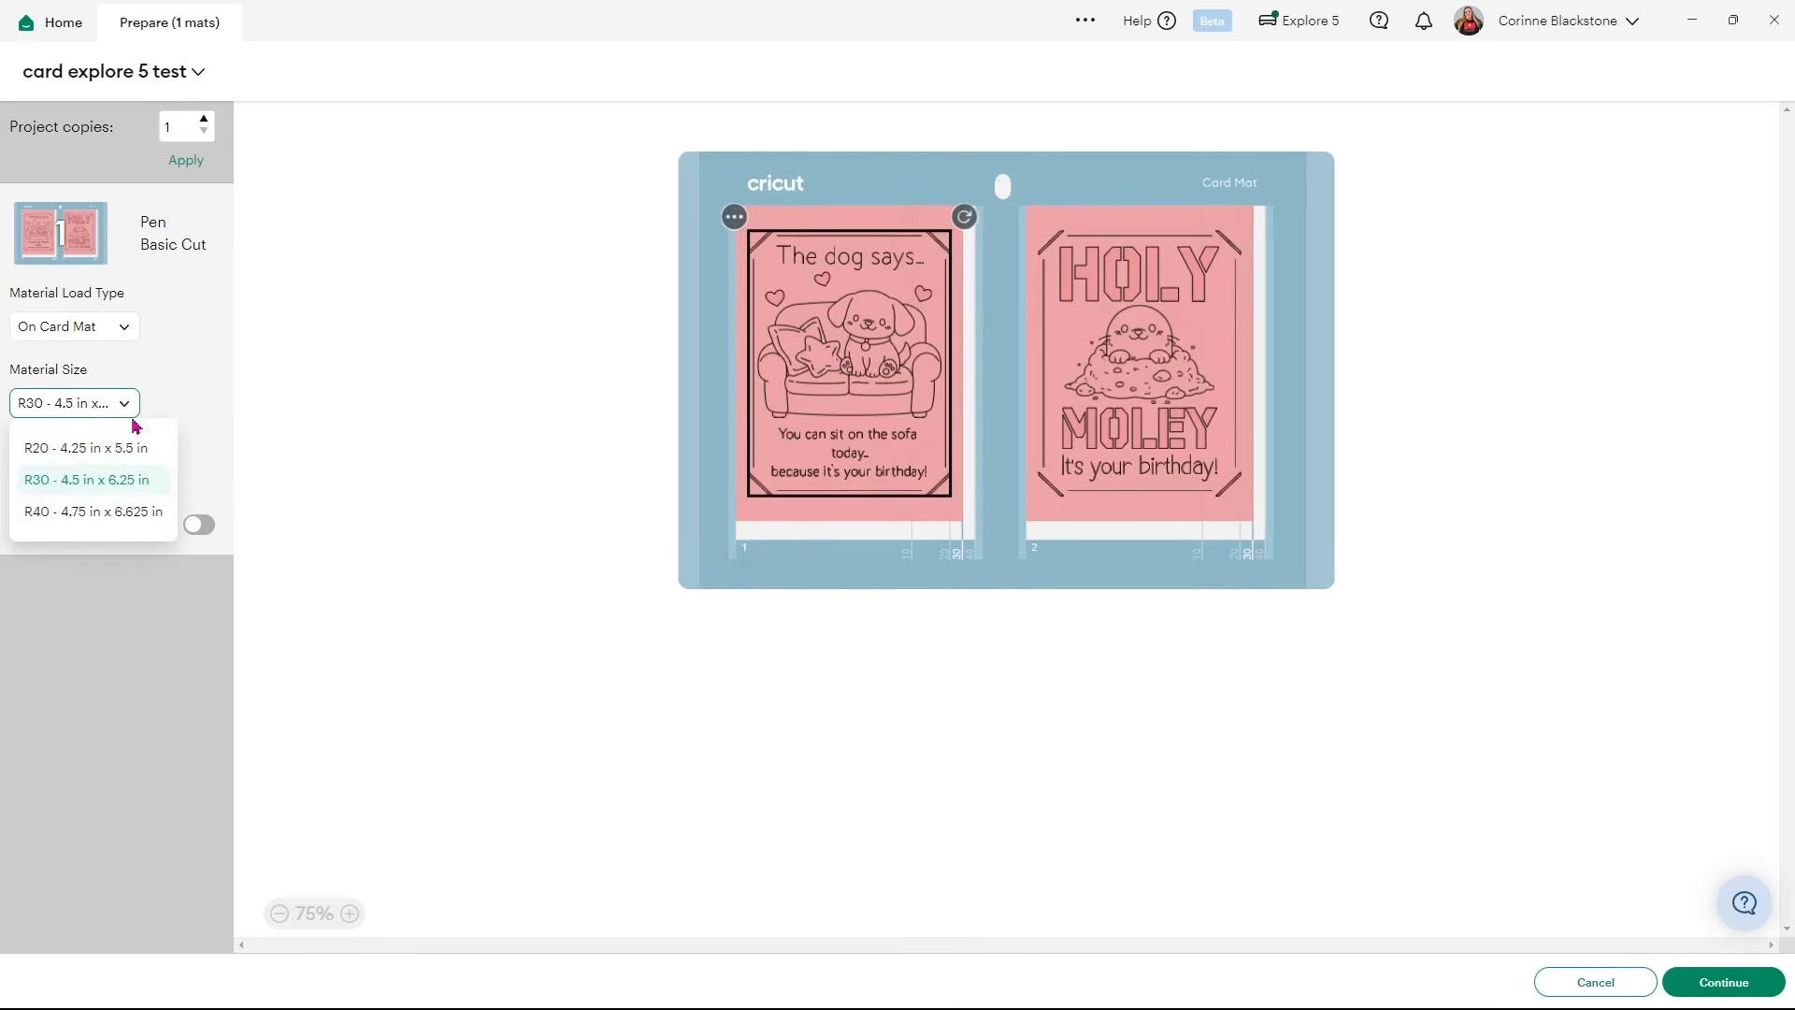
click(122, 512)
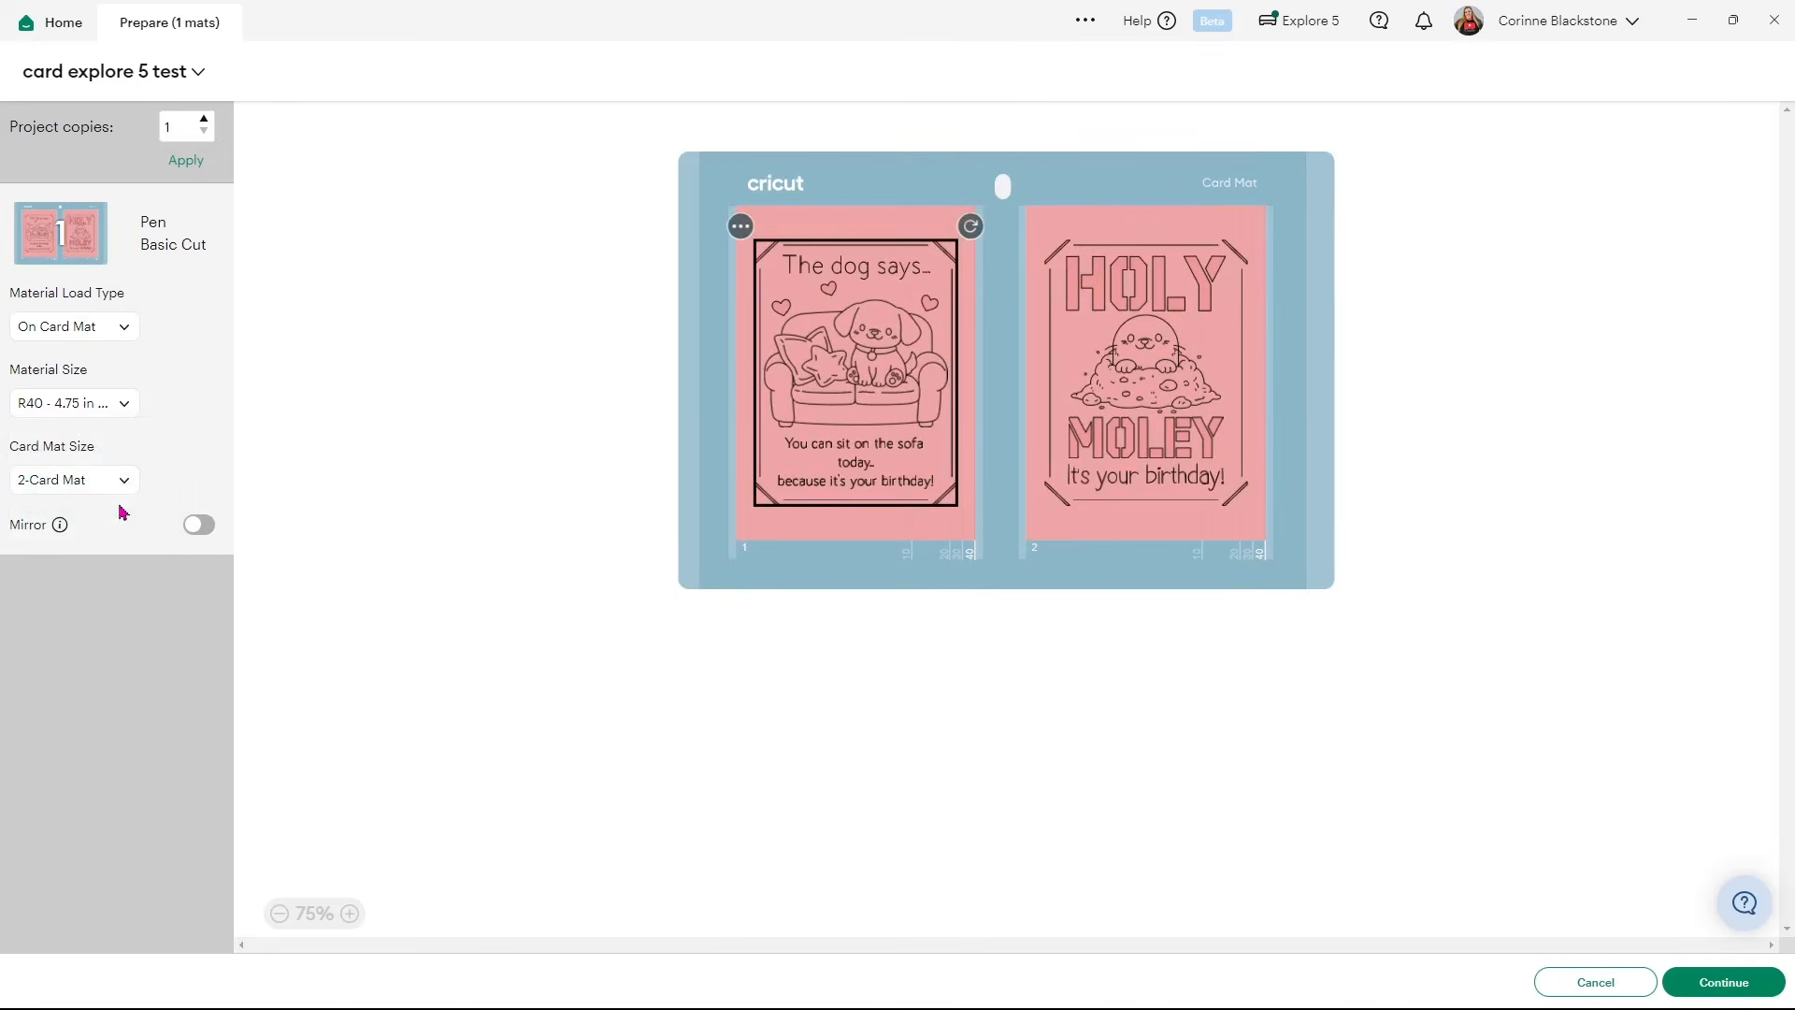
click(128, 409)
click(91, 446)
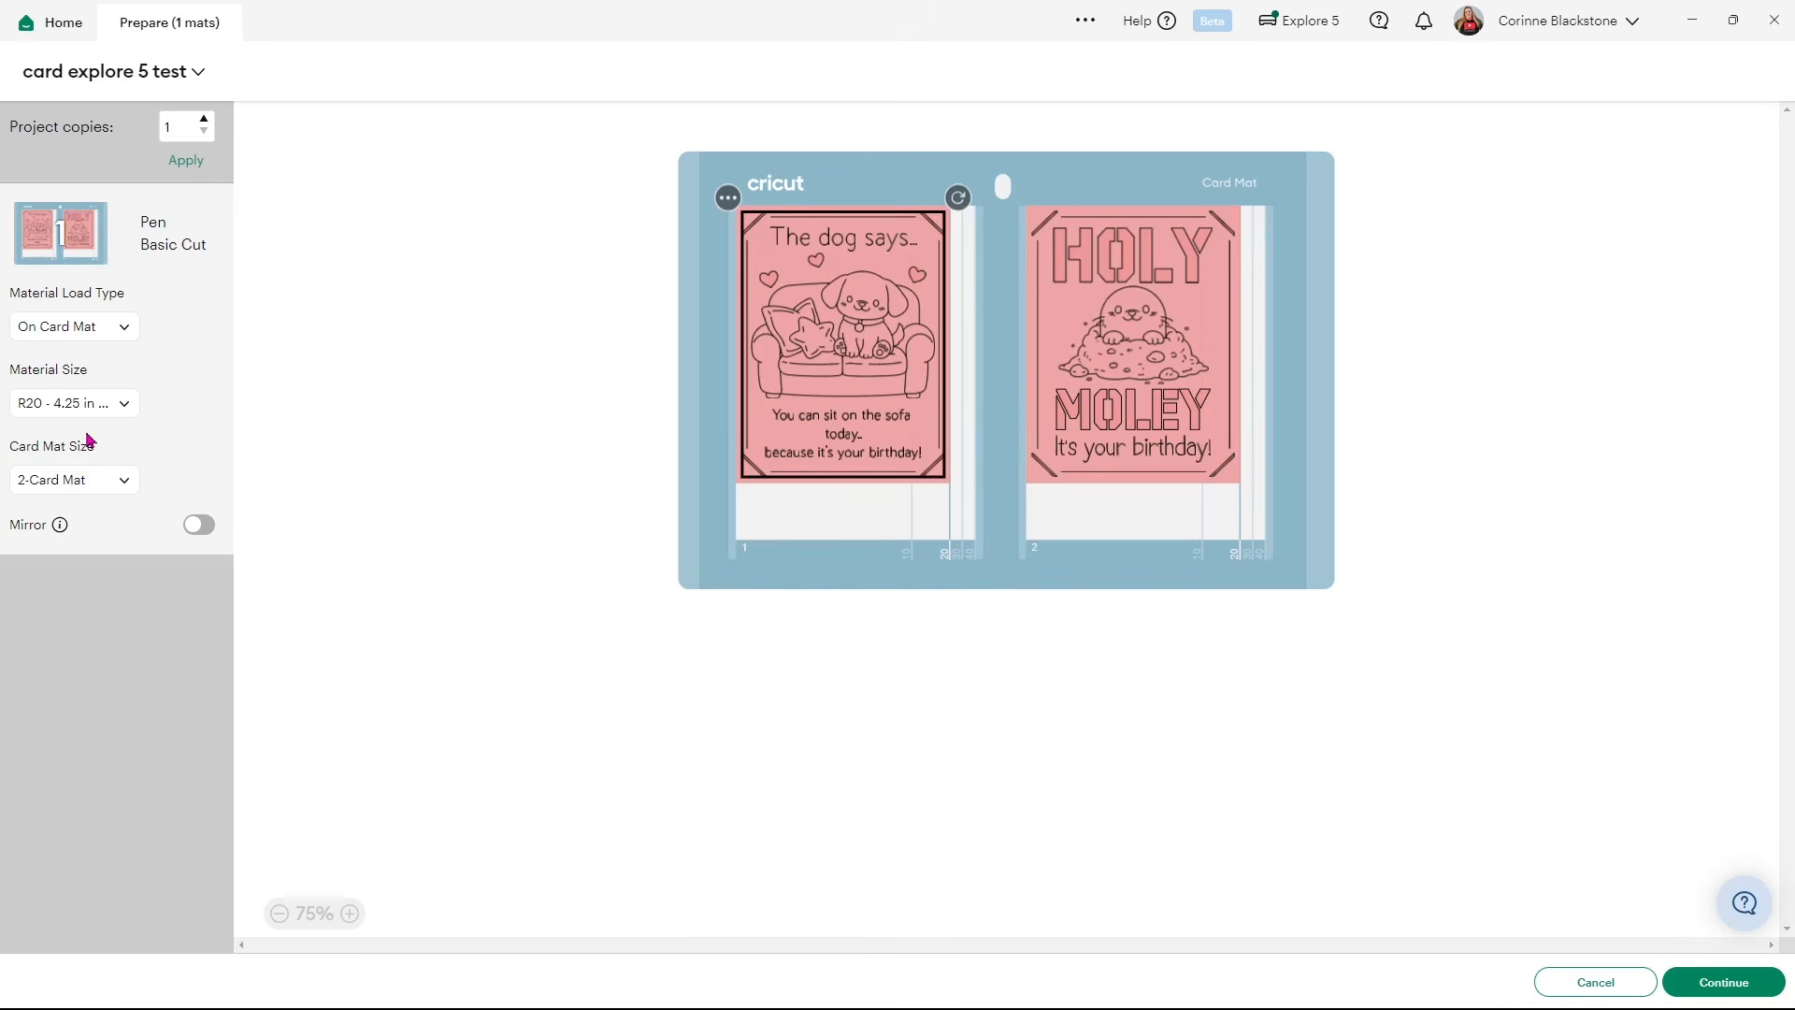
- Try the 4-Card Mat as the card mat size and restore the 2-Card Mat
click(122, 481)
click(78, 558)
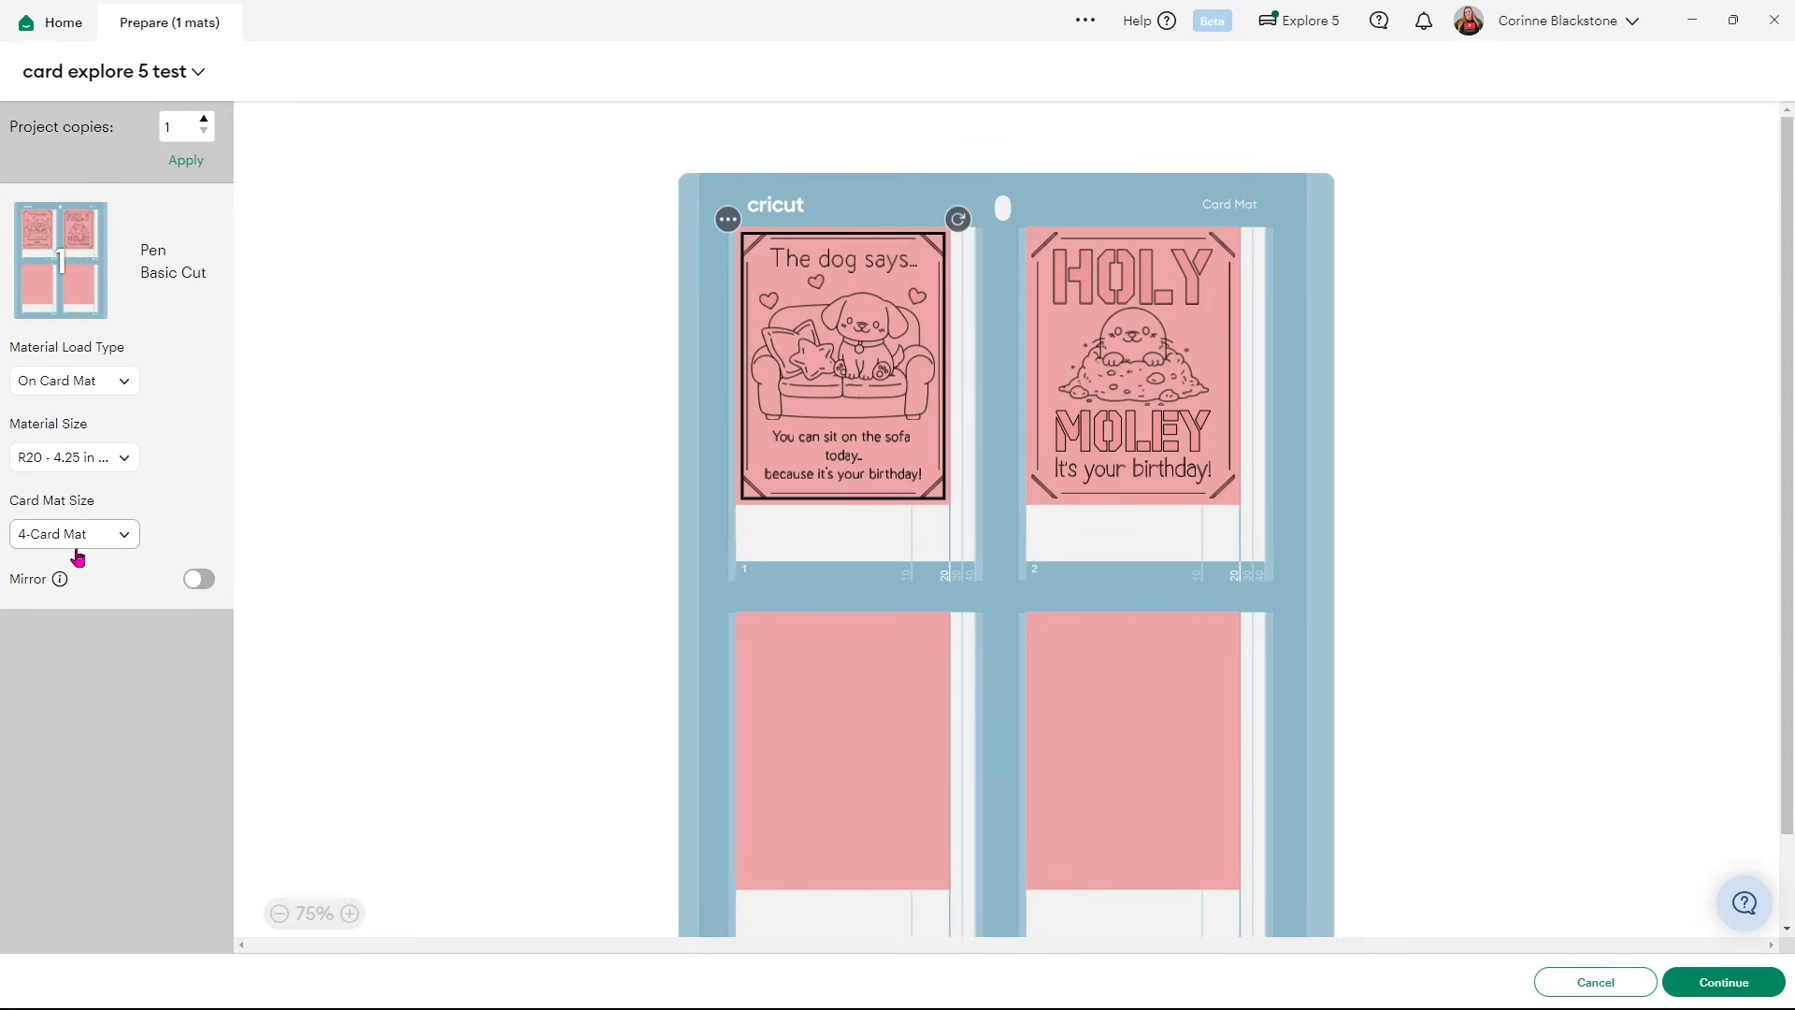
click(116, 543)
click(73, 612)
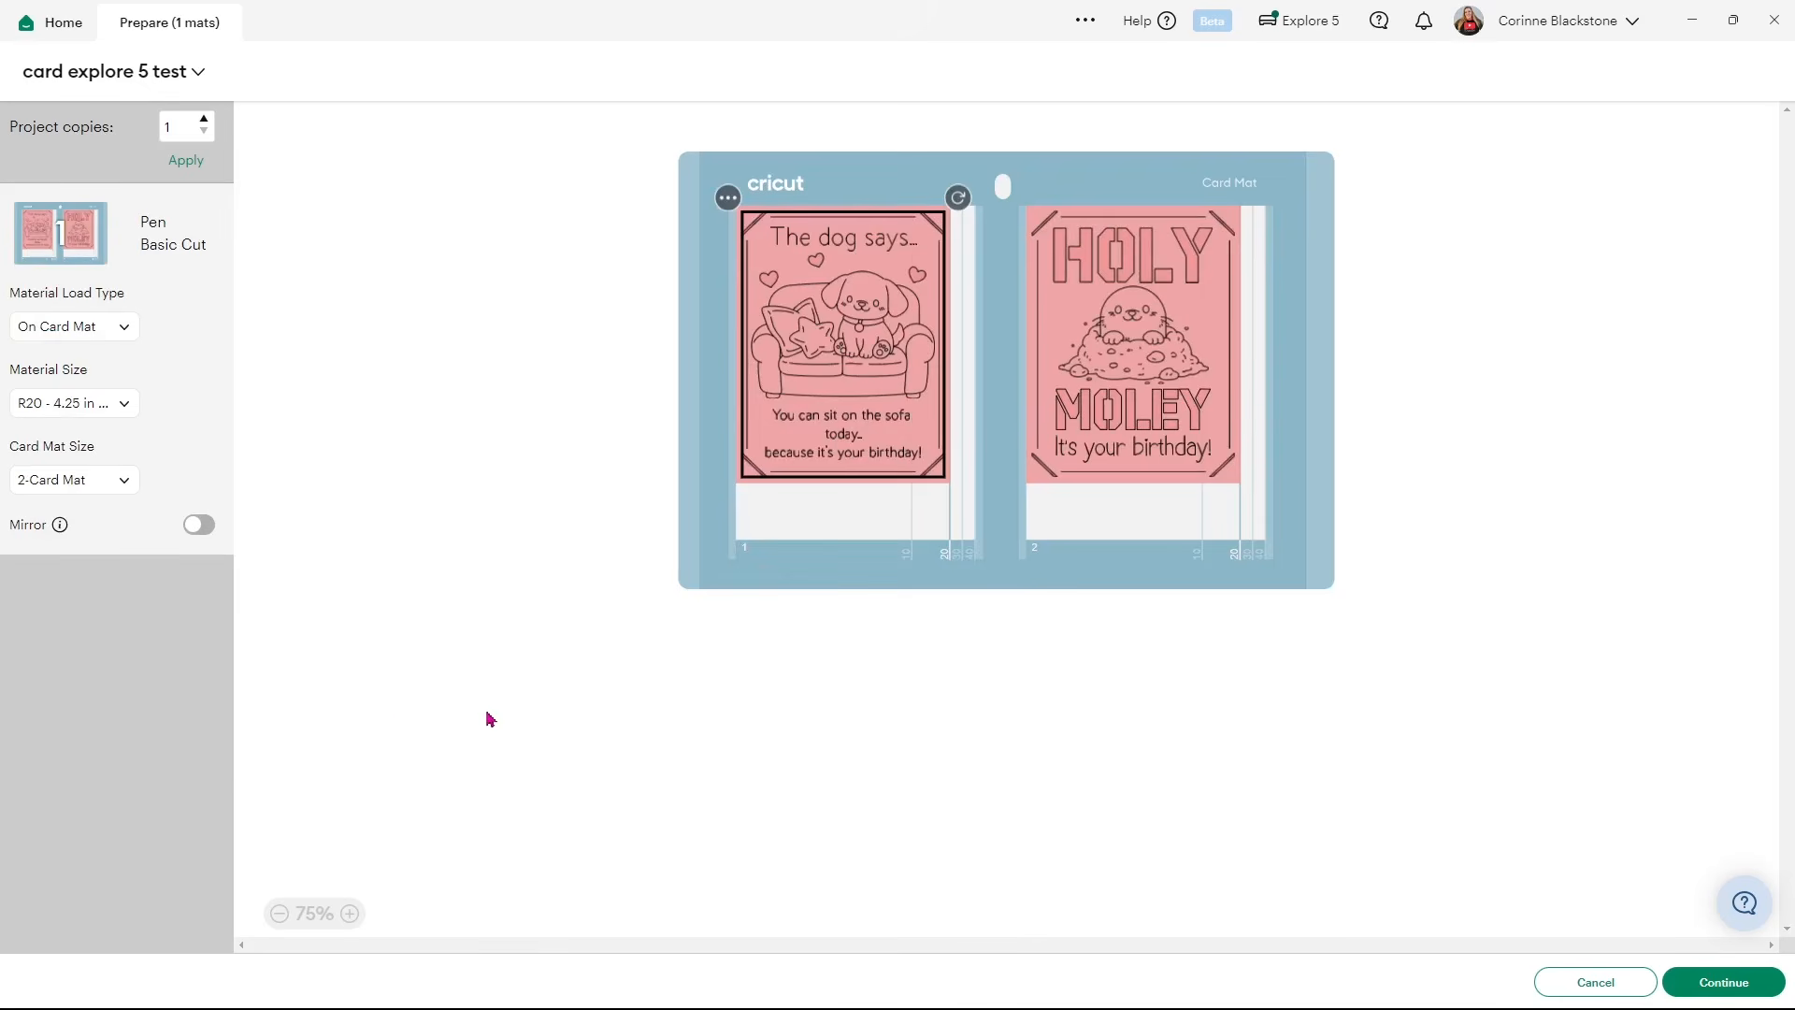
- Continue to the make stage, bookmark Insert Card - Cardstock and set it as the base material, dismissing the pen loading instructions
click(1722, 982)
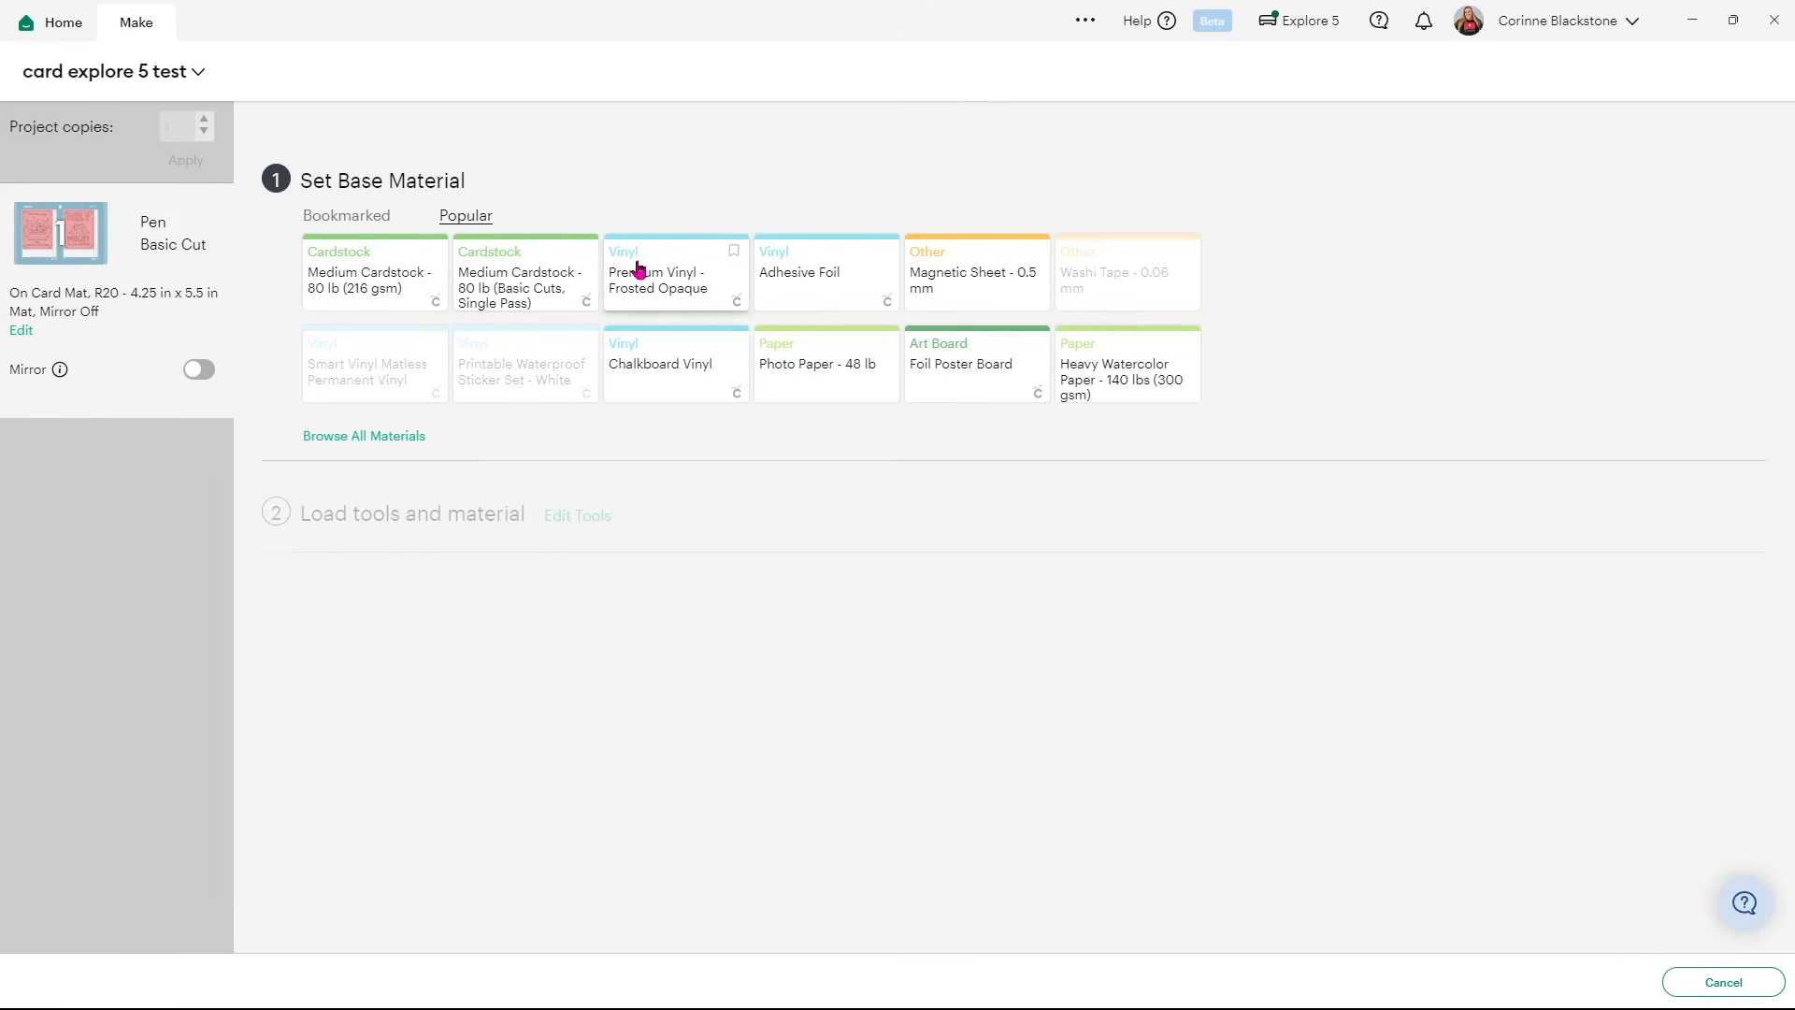
click(413, 438)
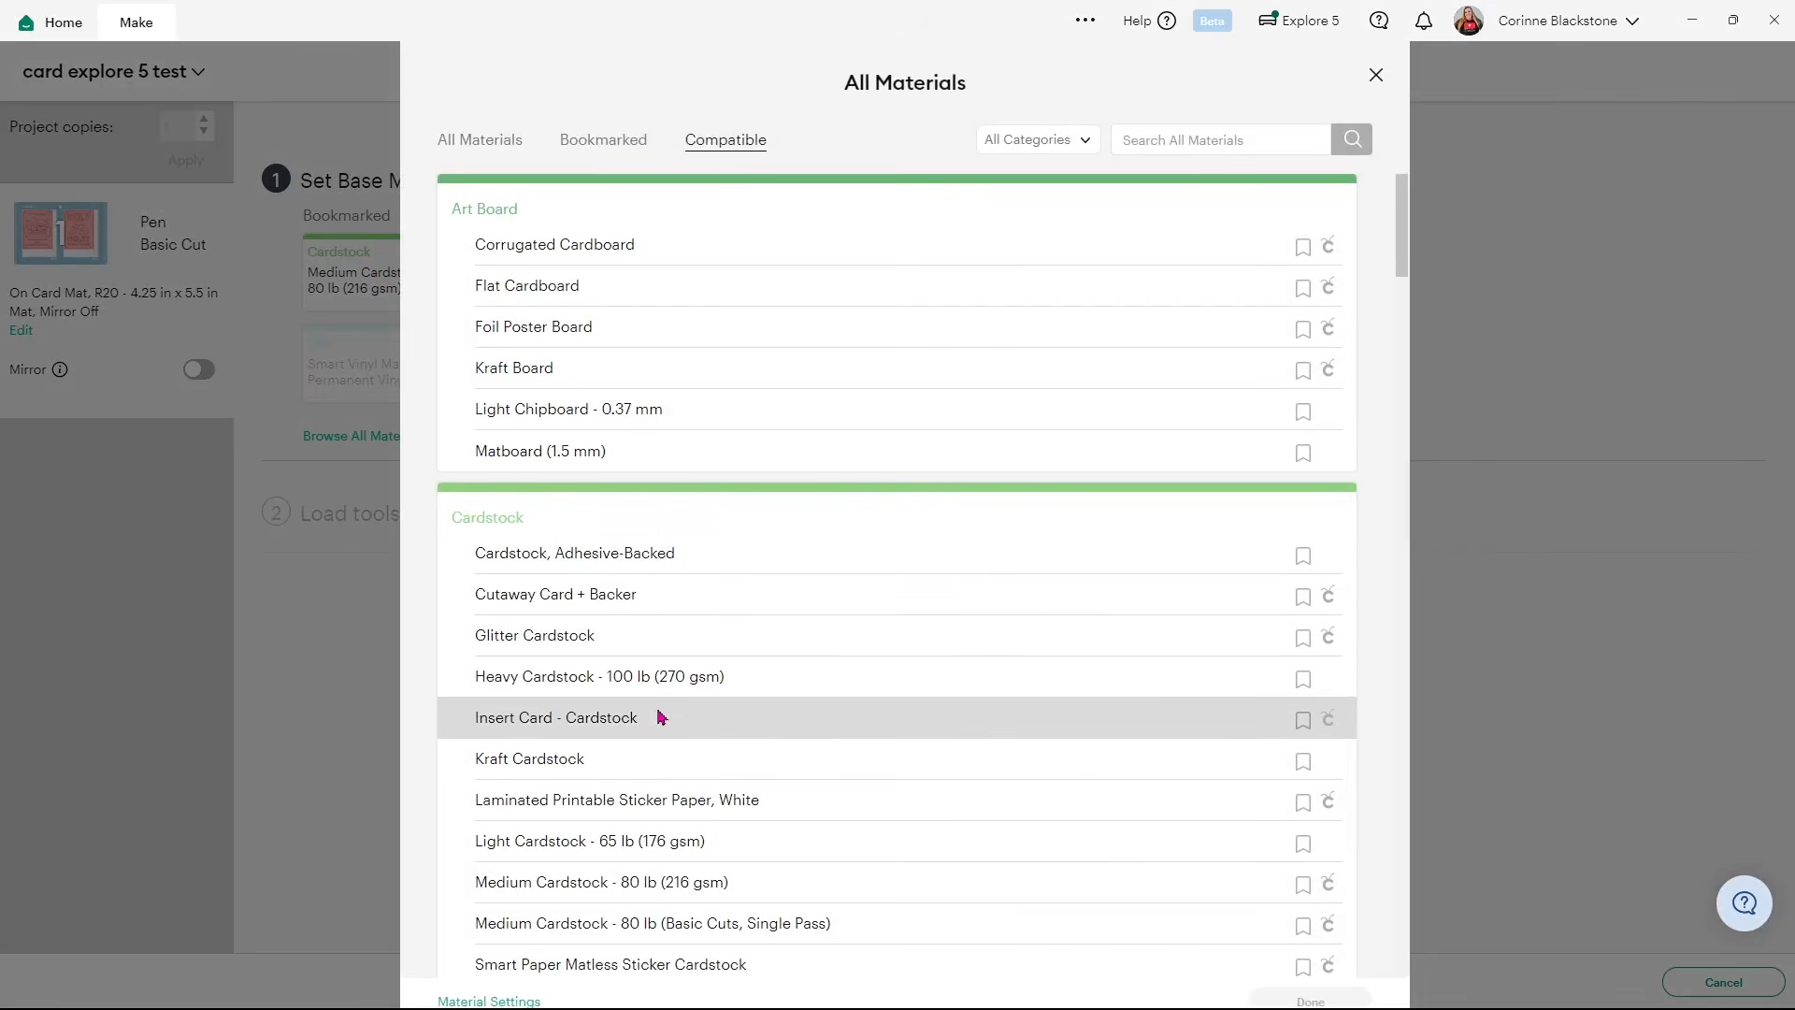
click(1303, 720)
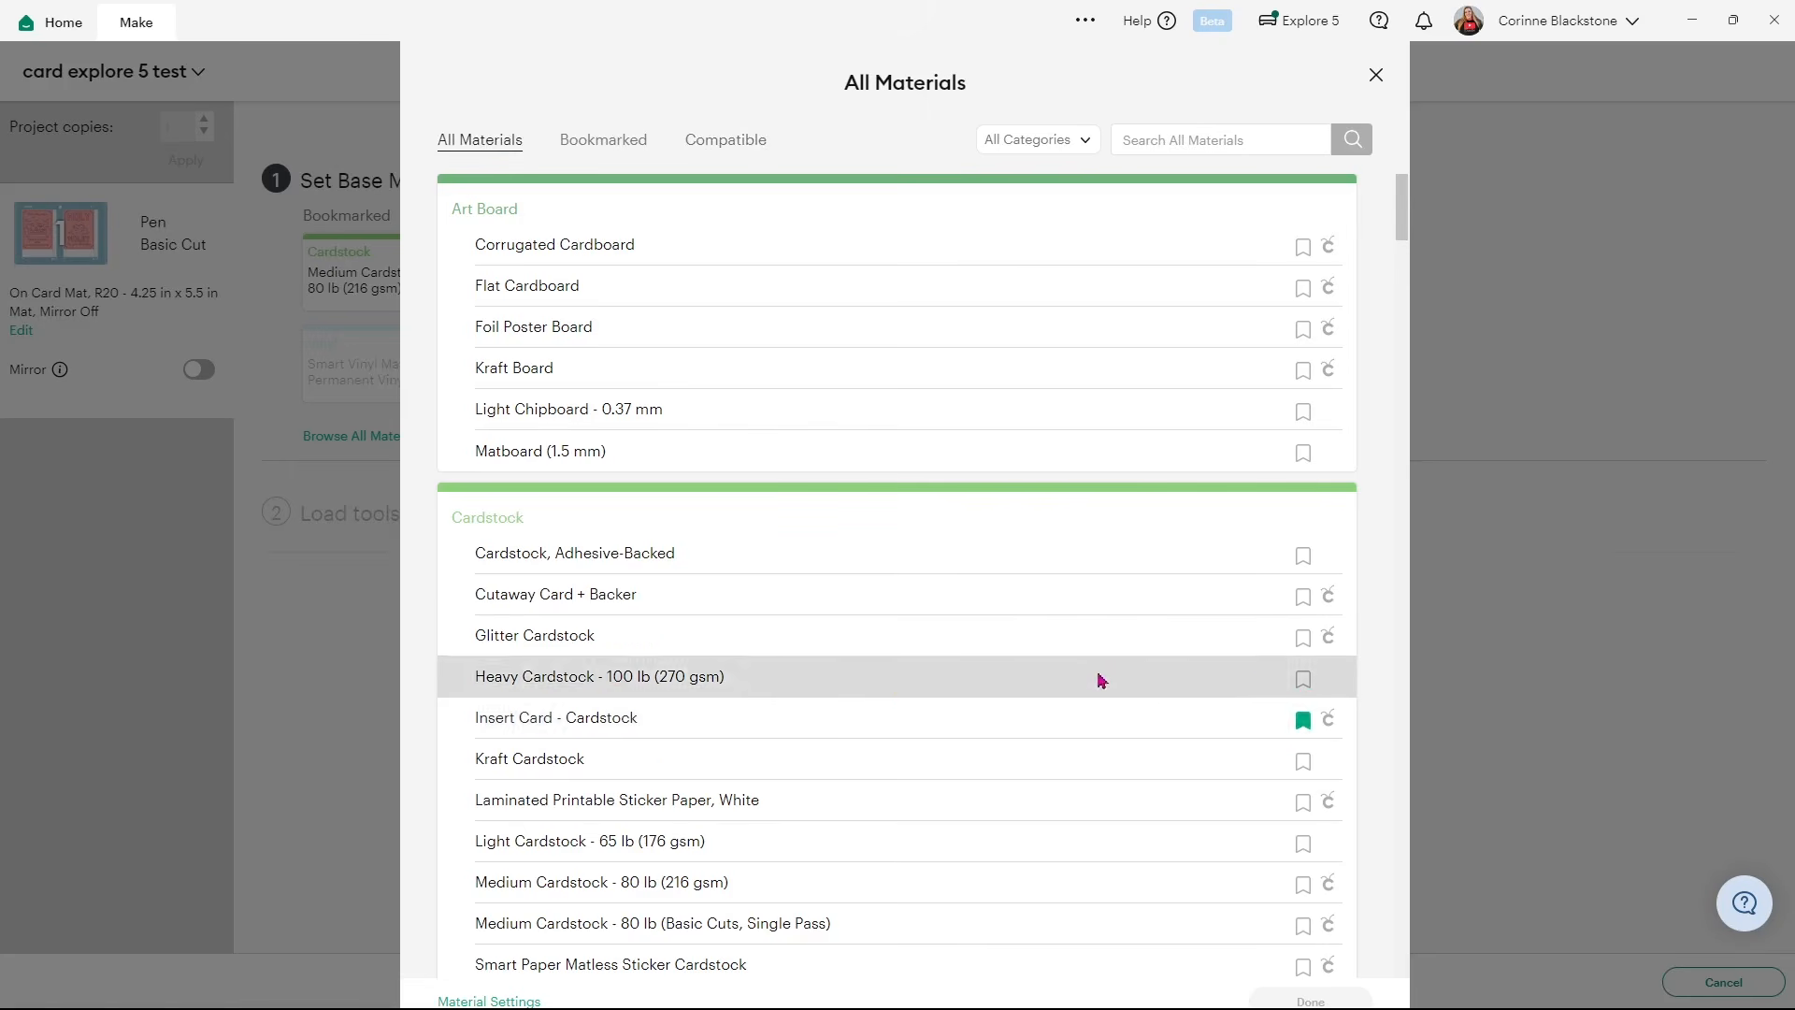
click(645, 715)
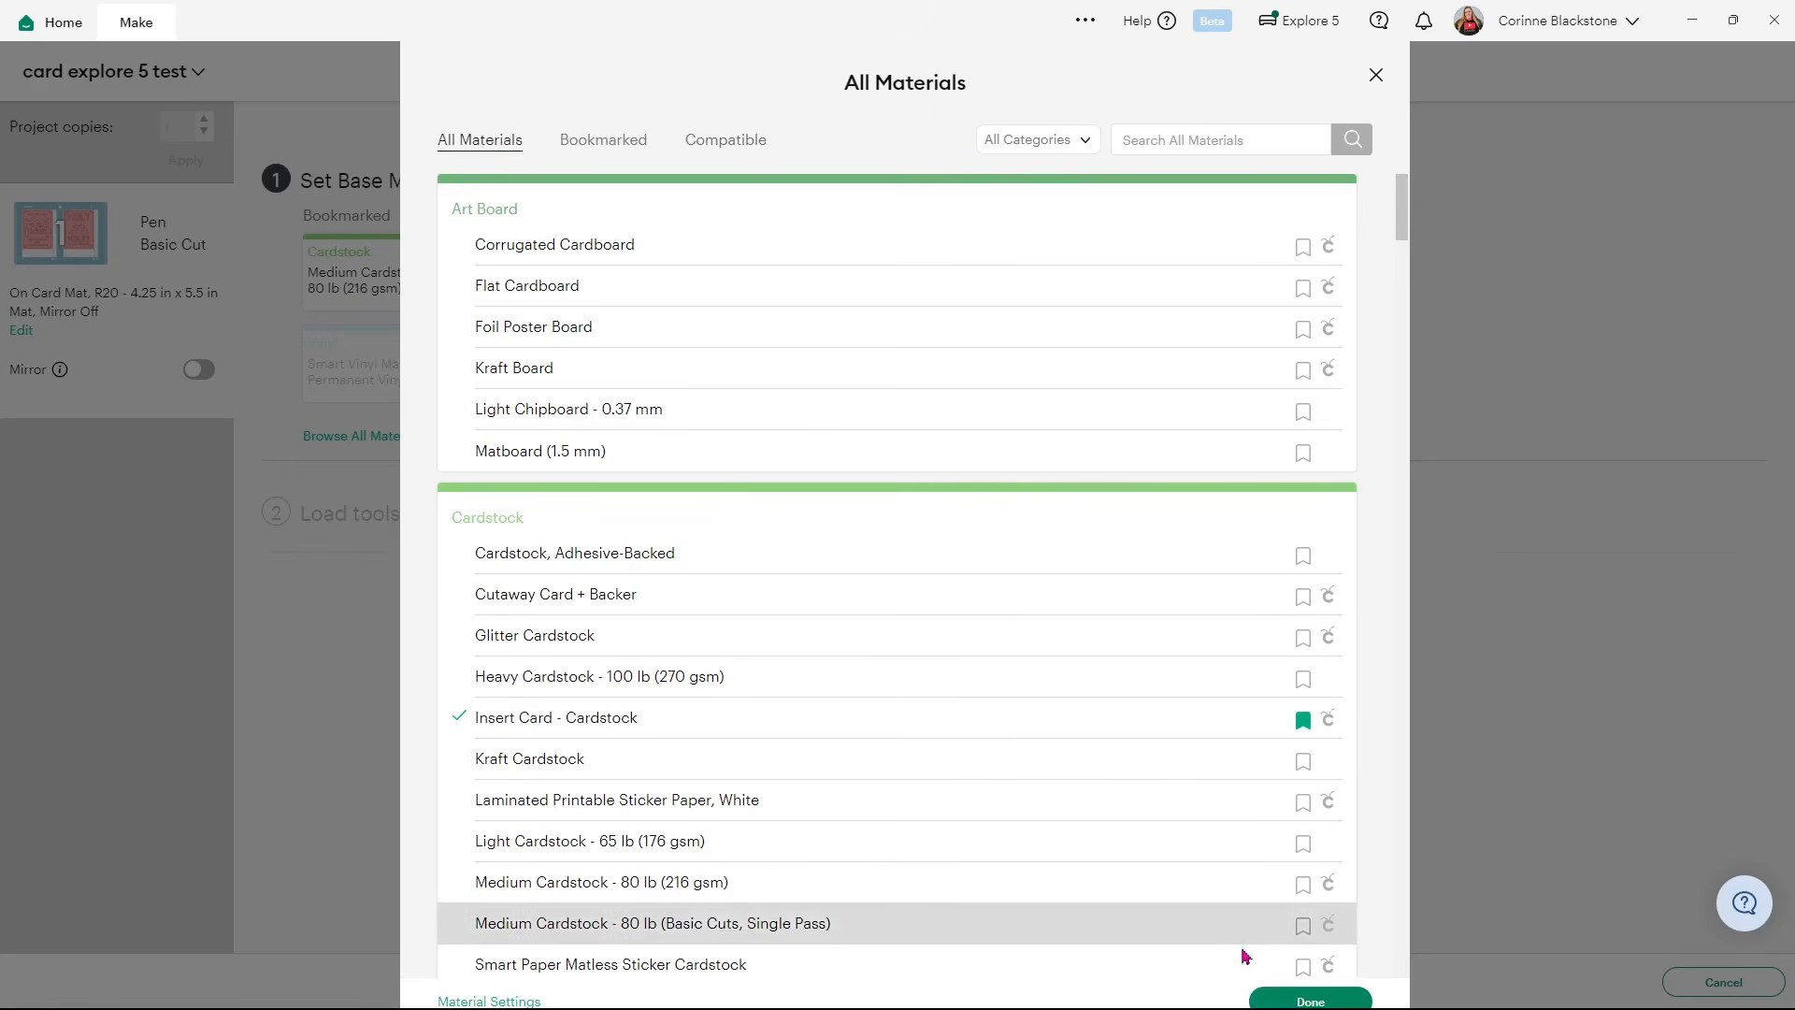
click(1324, 999)
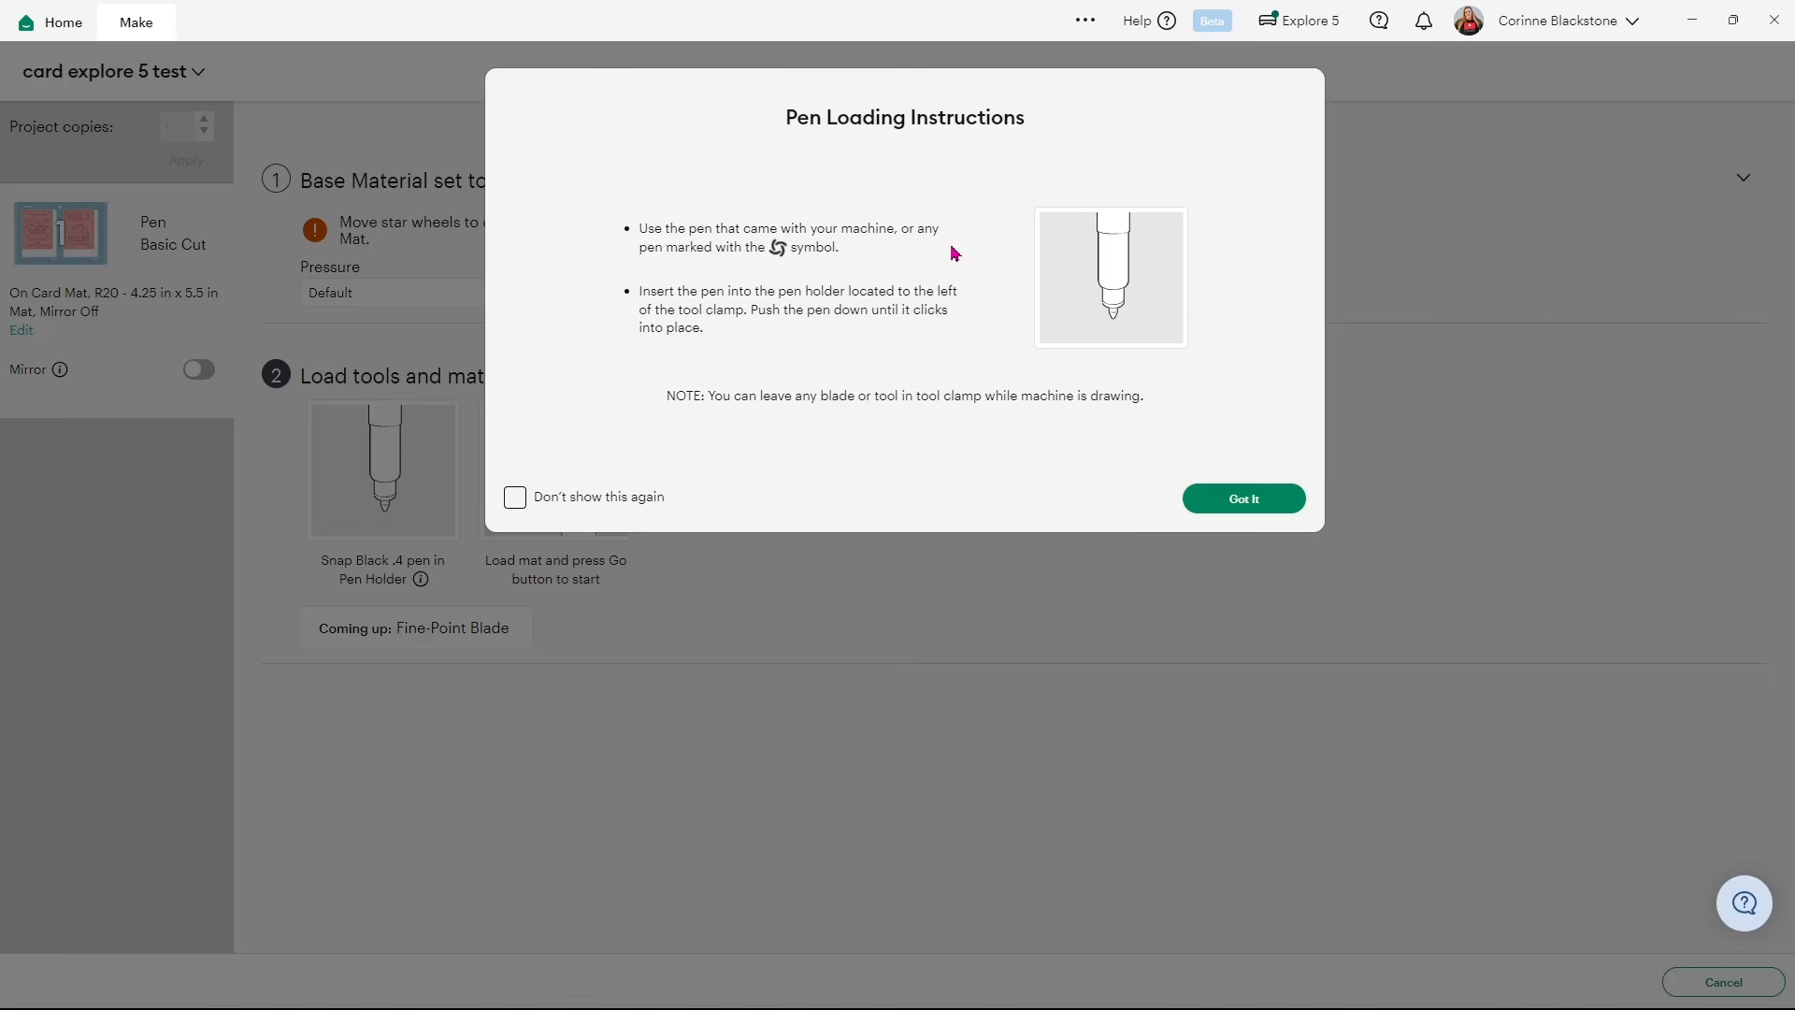
click(1247, 508)
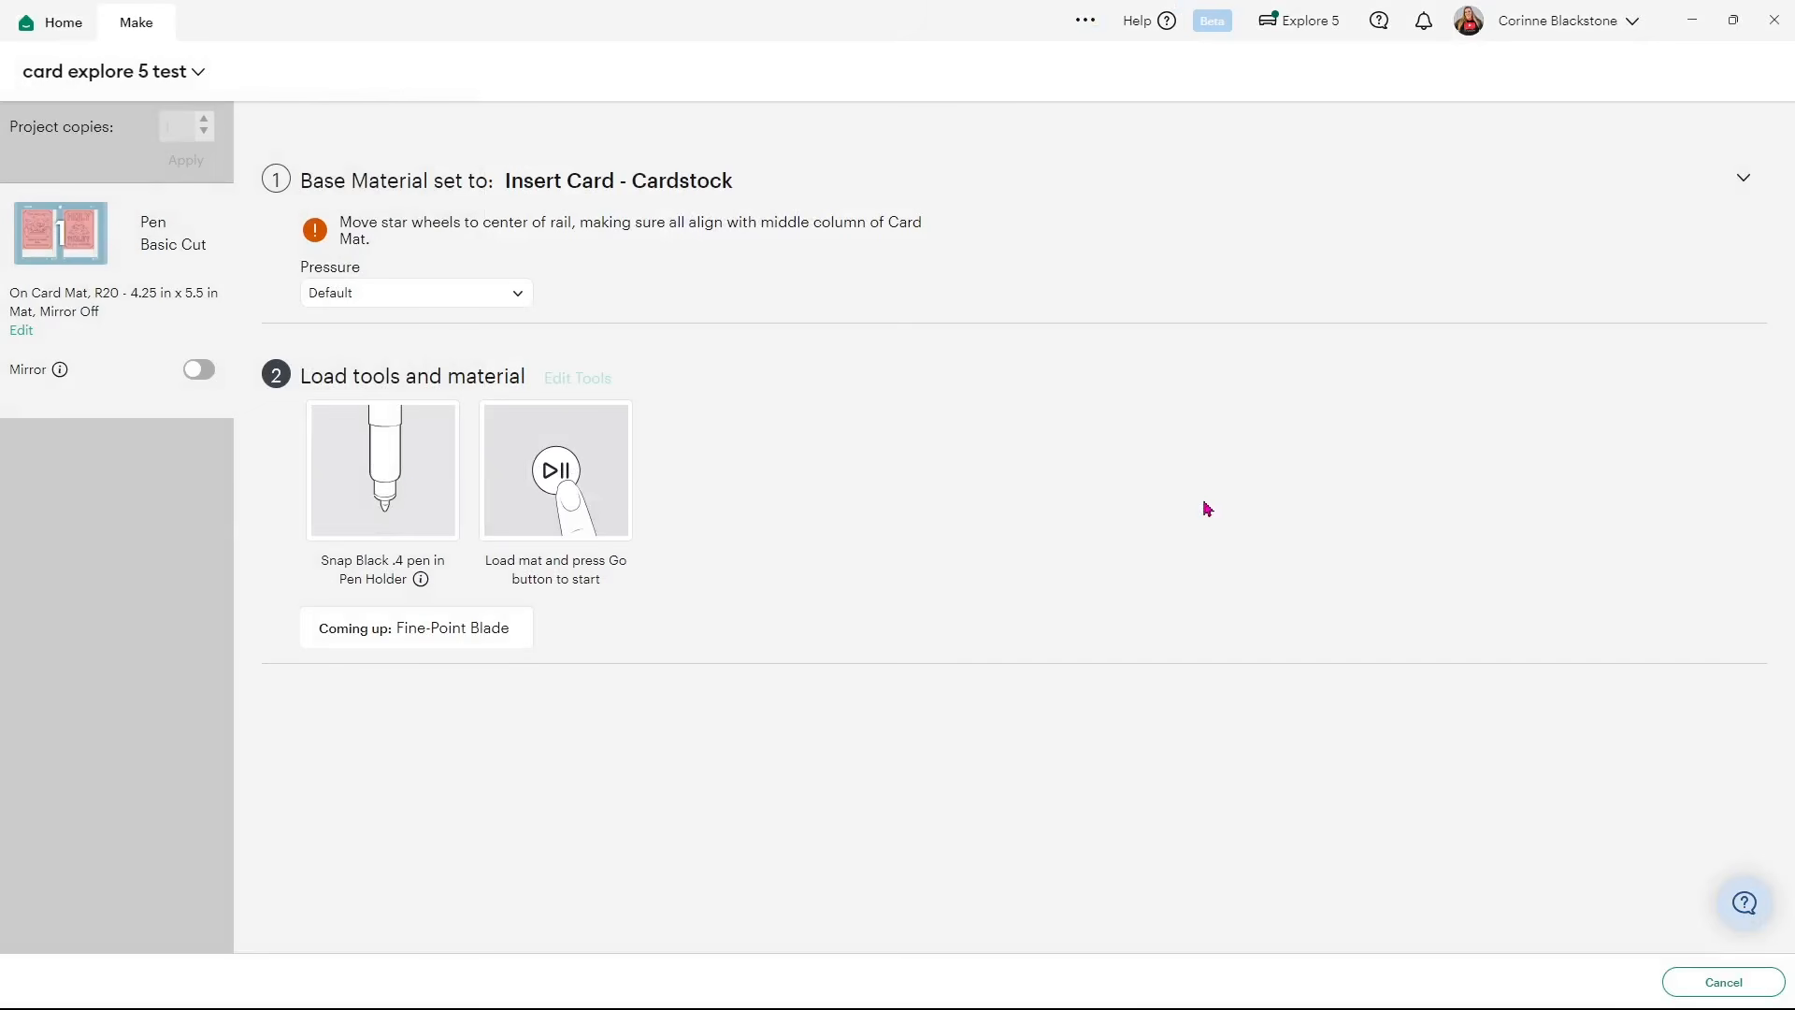